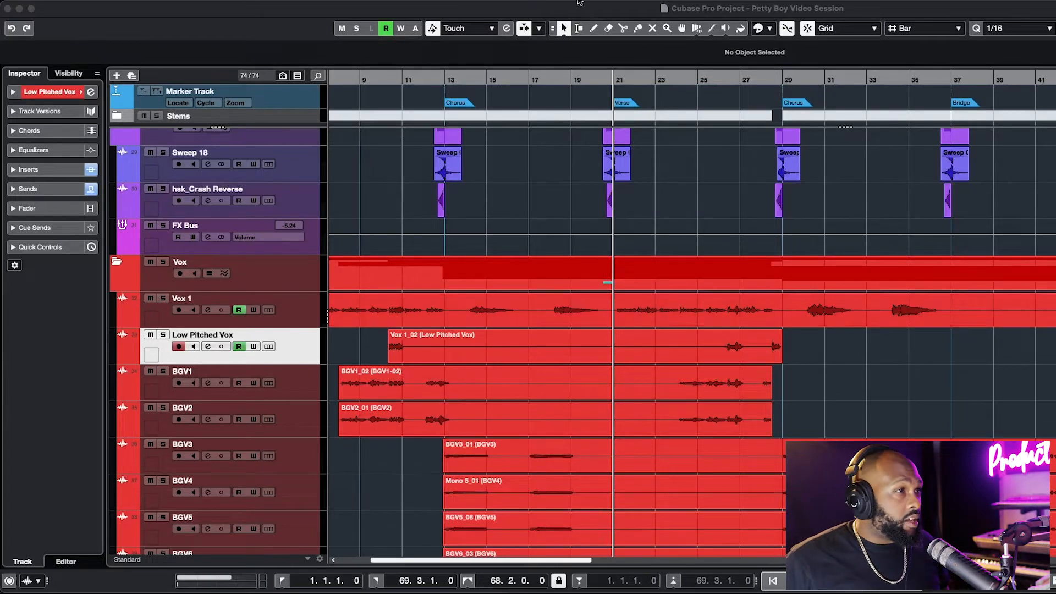
# Play the song from the verse marker at bar 21 to hear the vocal in the mix
pyautogui.click(616, 82)
pyautogui.scroll(-2, 767, 302)
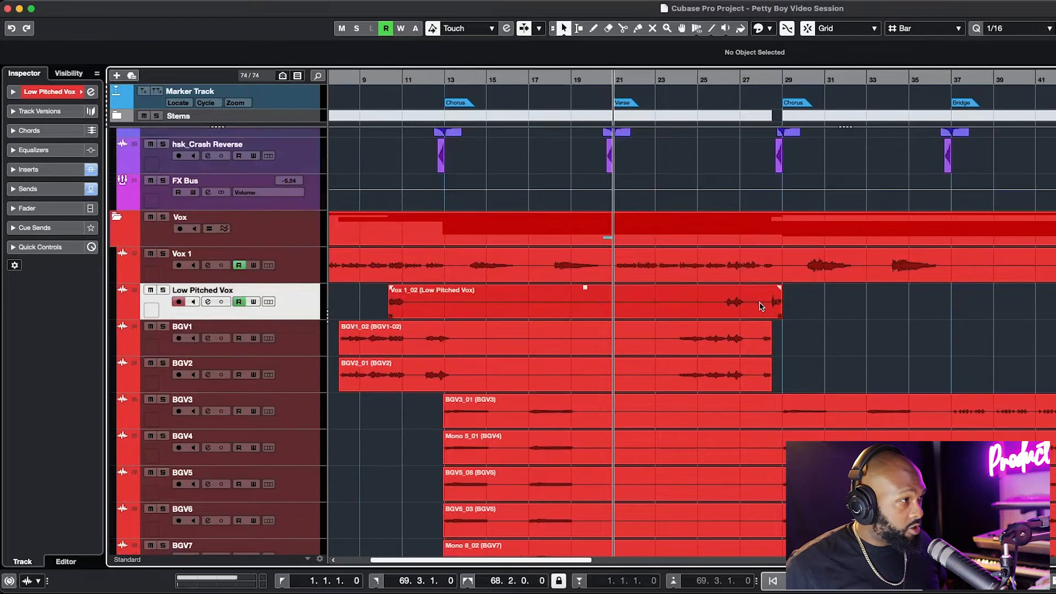
pyautogui.press('space')
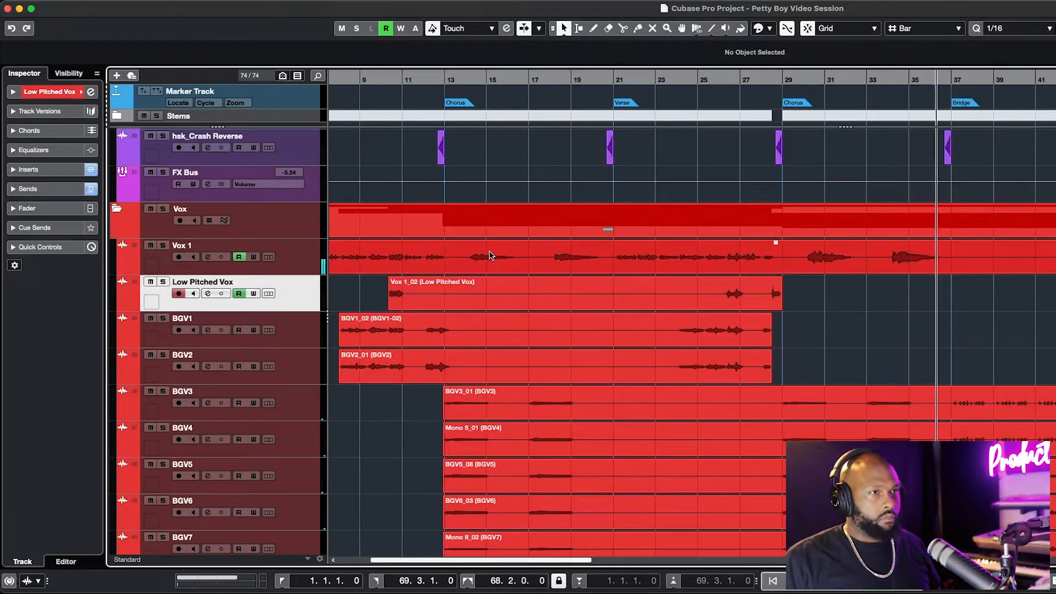
# In the MixConsole, clear the whole sends rack of the Vox 1 channel and accept the reset
pyautogui.press('F3')
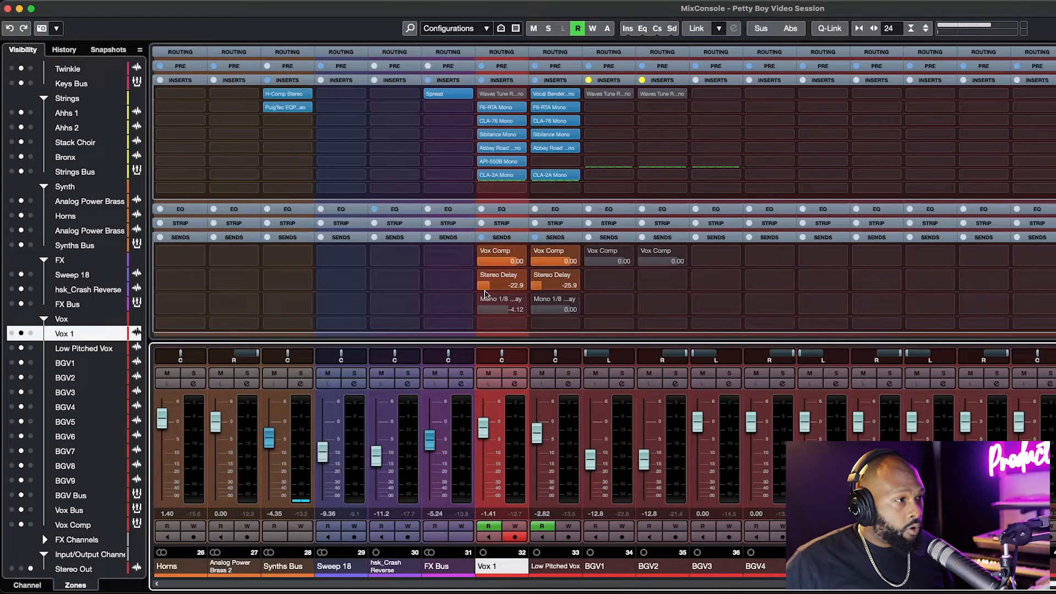
pyautogui.rightClick(504, 250)
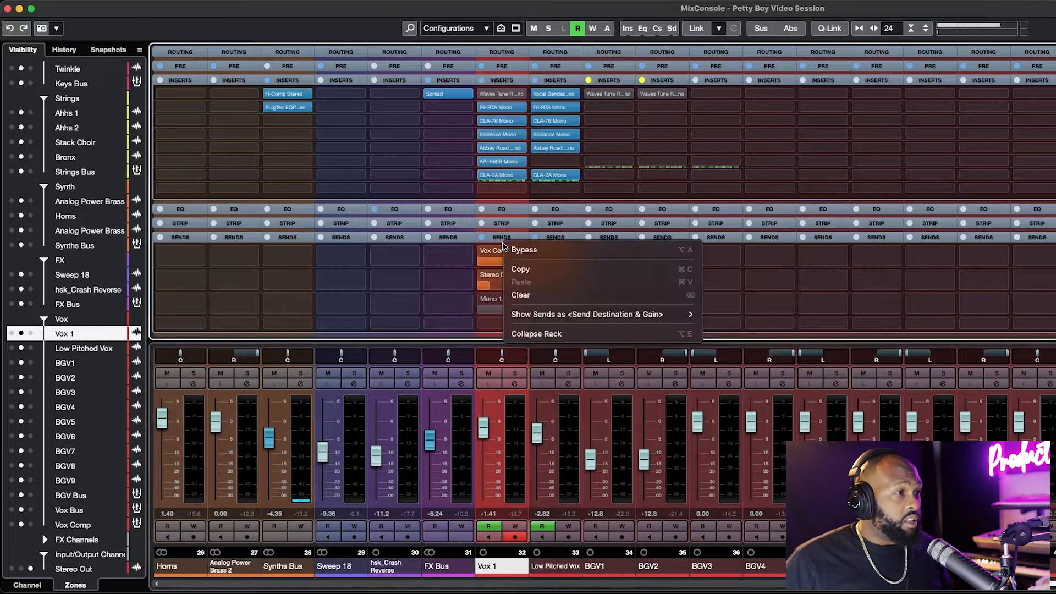
pyautogui.click(525, 296)
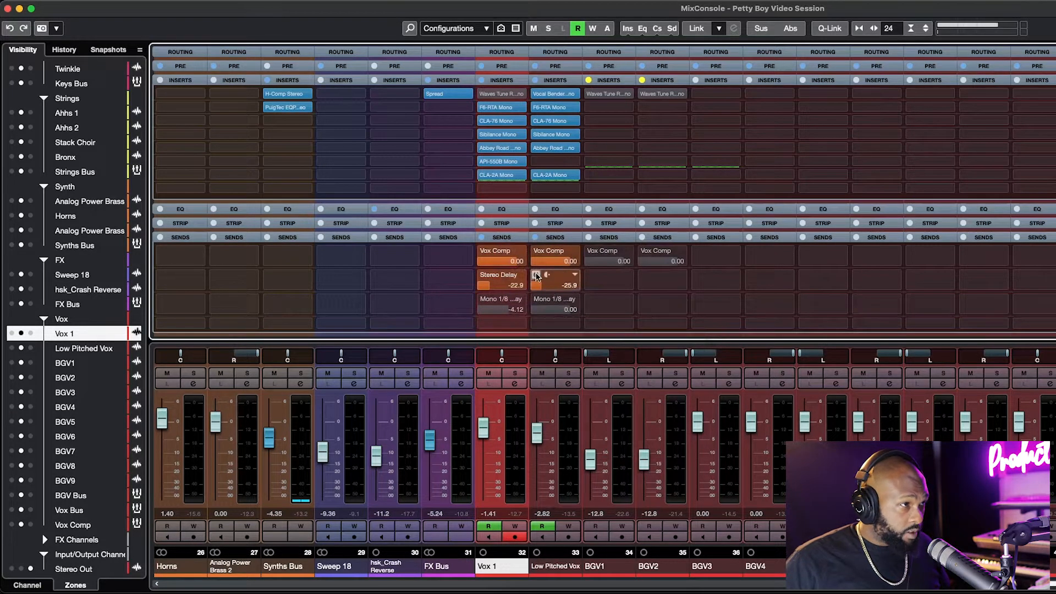
pyautogui.rightClick(512, 242)
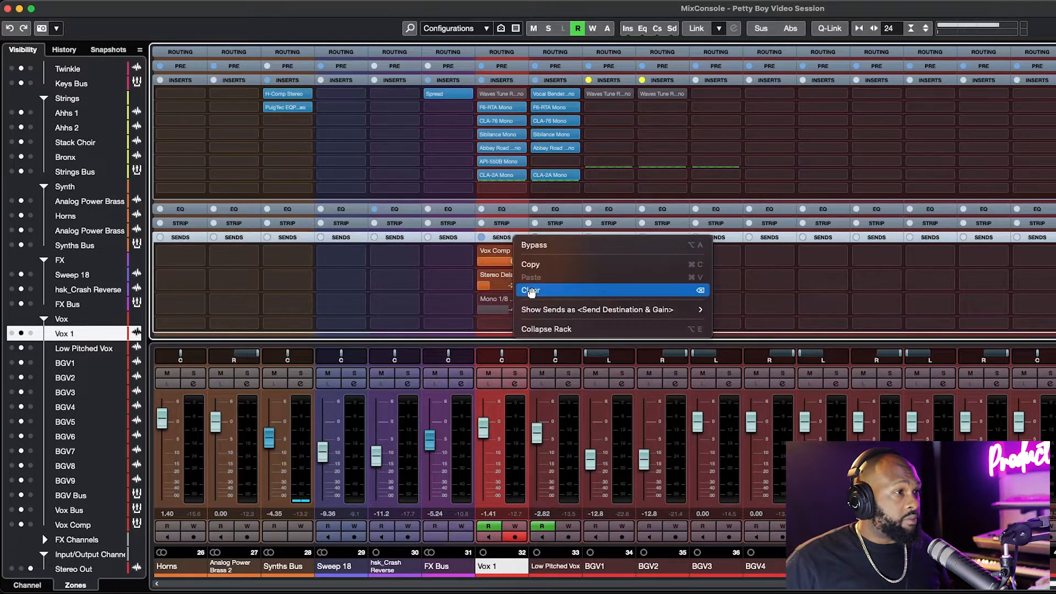
pyautogui.click(526, 285)
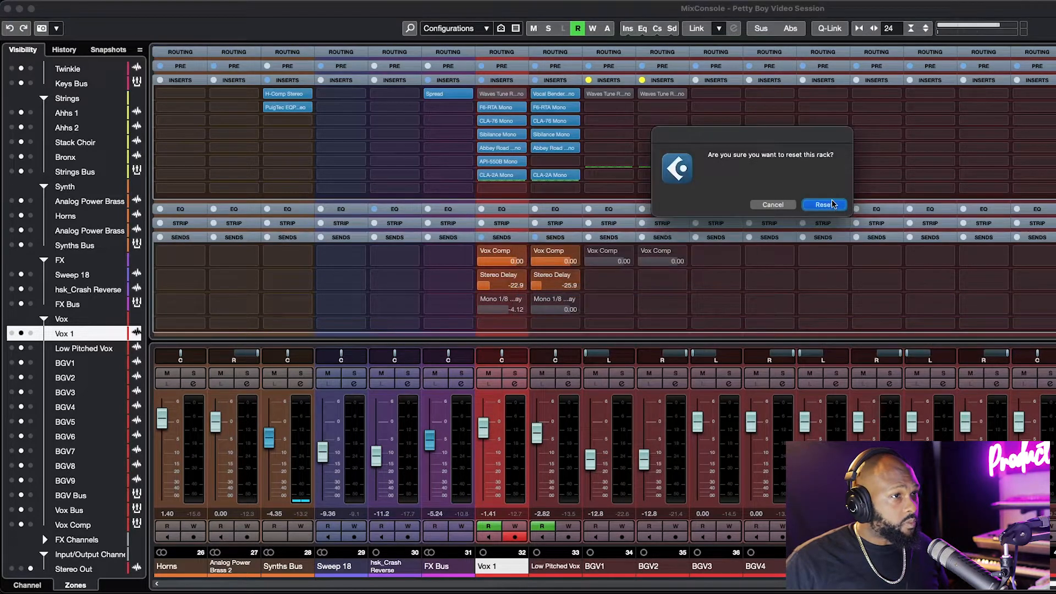
pyautogui.click(828, 205)
# Clear all plug-ins from the inserts rack of the Vox 1 channel and accept the reset
pyautogui.rightClick(505, 96)
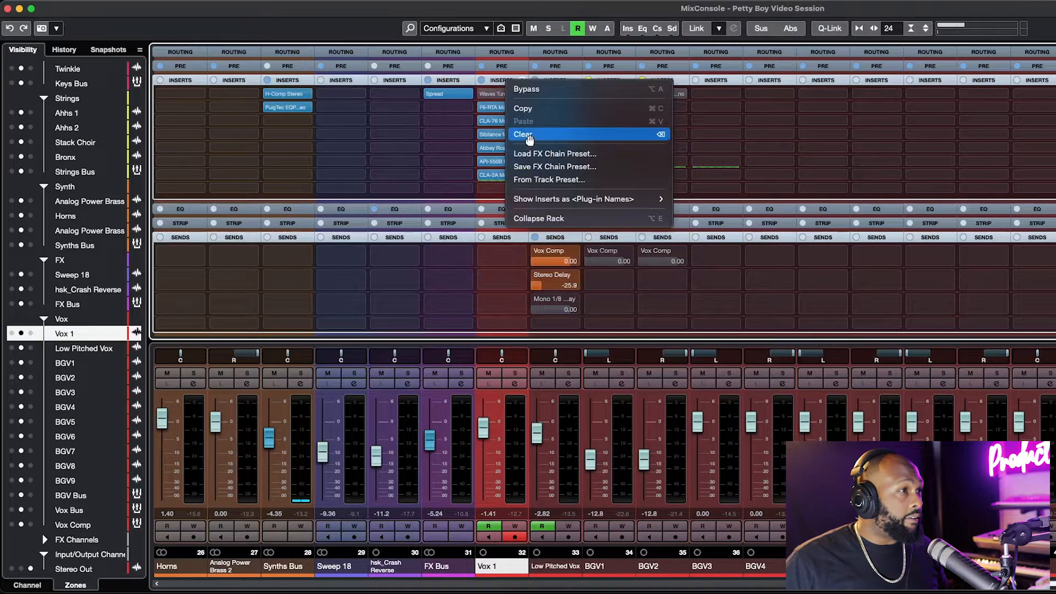
pyautogui.click(526, 135)
pyautogui.click(823, 205)
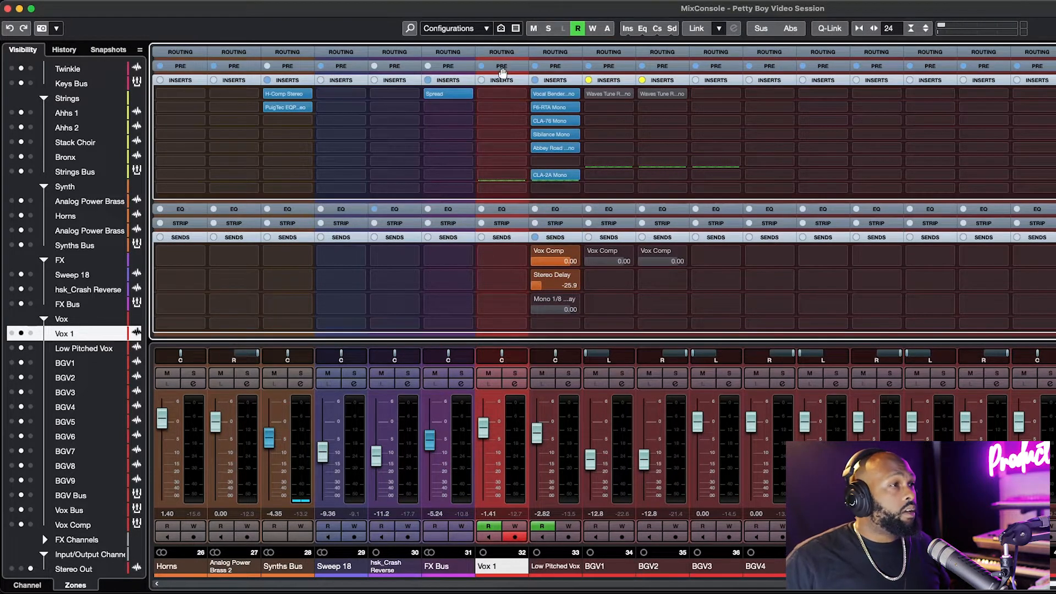
# Expand the mixer's Pre rack and turn off automation read on Vox 1, then return to the project window
pyautogui.click(502, 67)
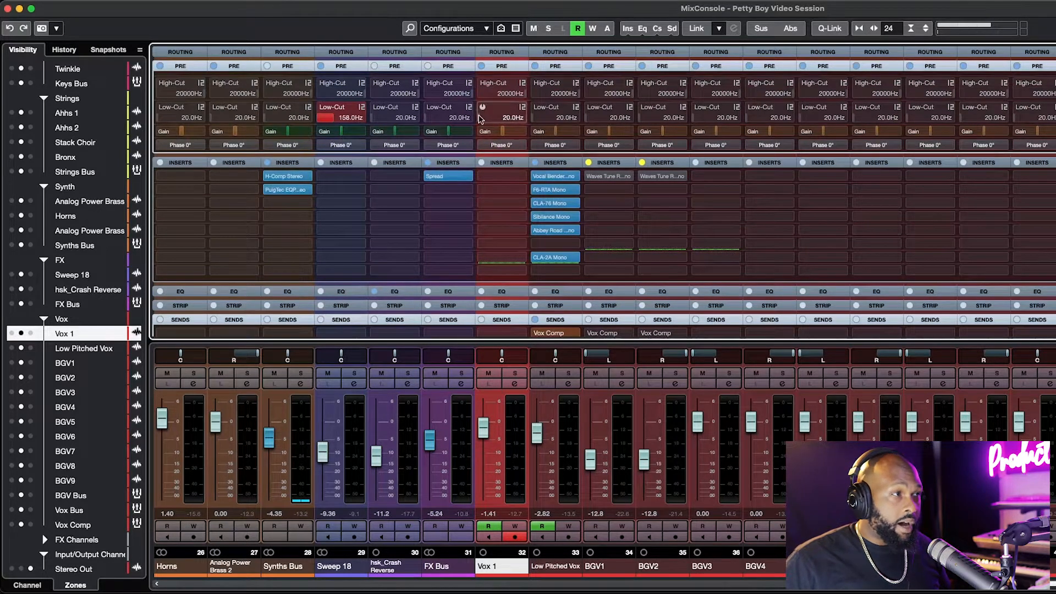
pyautogui.click(488, 527)
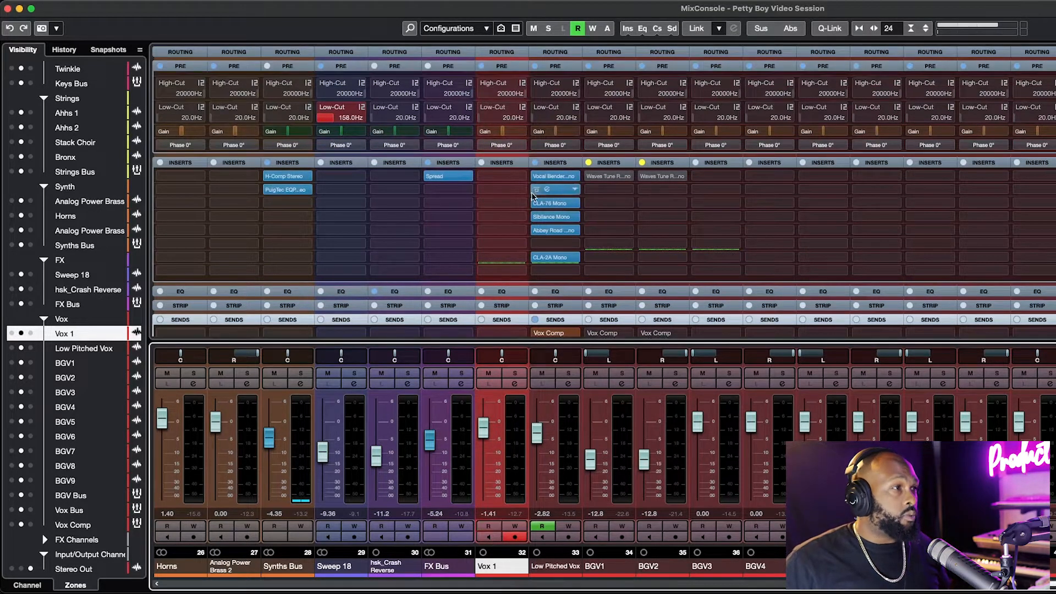
pyautogui.press('F3')
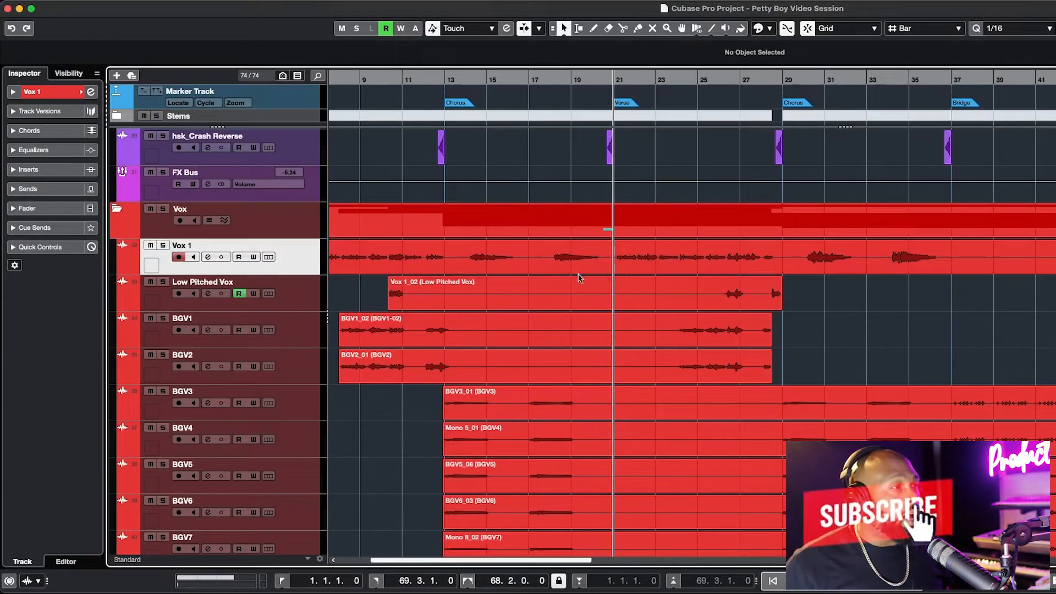
pyautogui.scroll(-1, 691, 312)
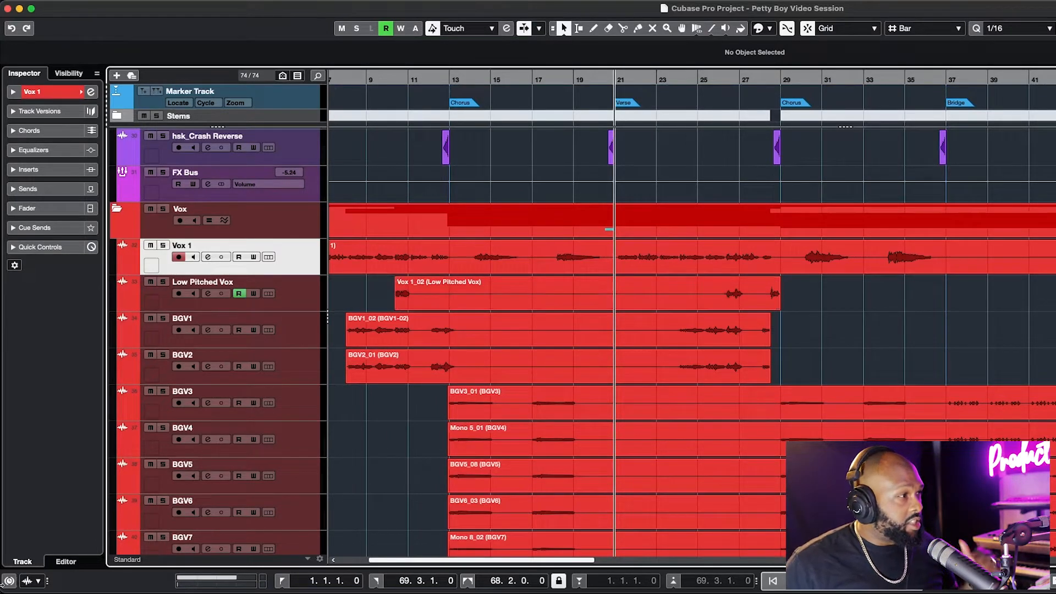
# Select tracks BGV1 through BGV9 and mute them all together with Q-Link enabled
pyautogui.click(307, 341)
pyautogui.scroll(-5, 309, 385)
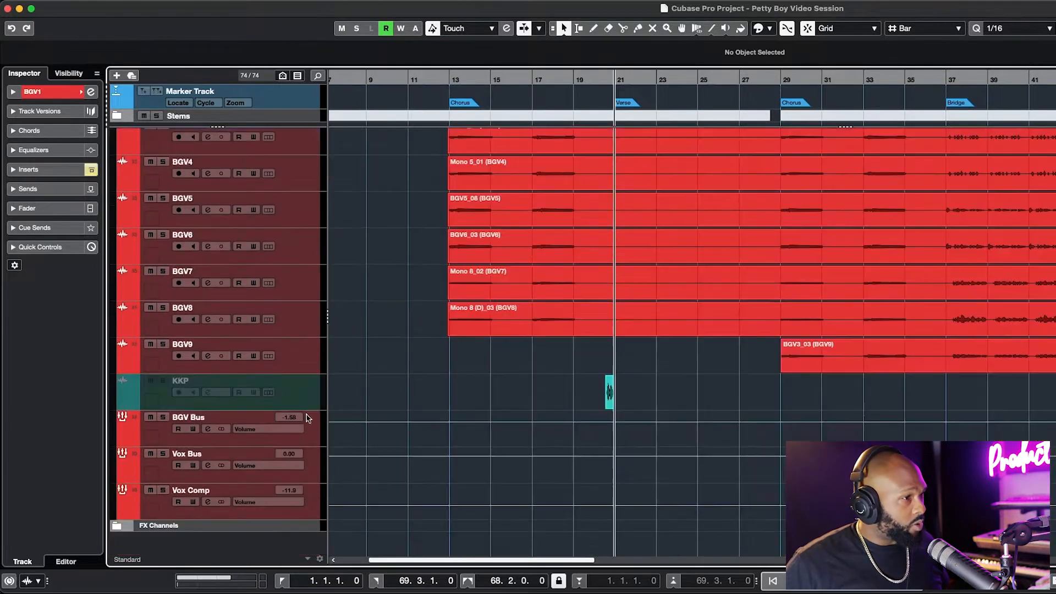
pyautogui.keyDown('shift'); pyautogui.click(301, 337); pyautogui.keyUp('shift')
pyautogui.keyDown('shift'); pyautogui.click(309, 360); pyautogui.keyUp('shift')
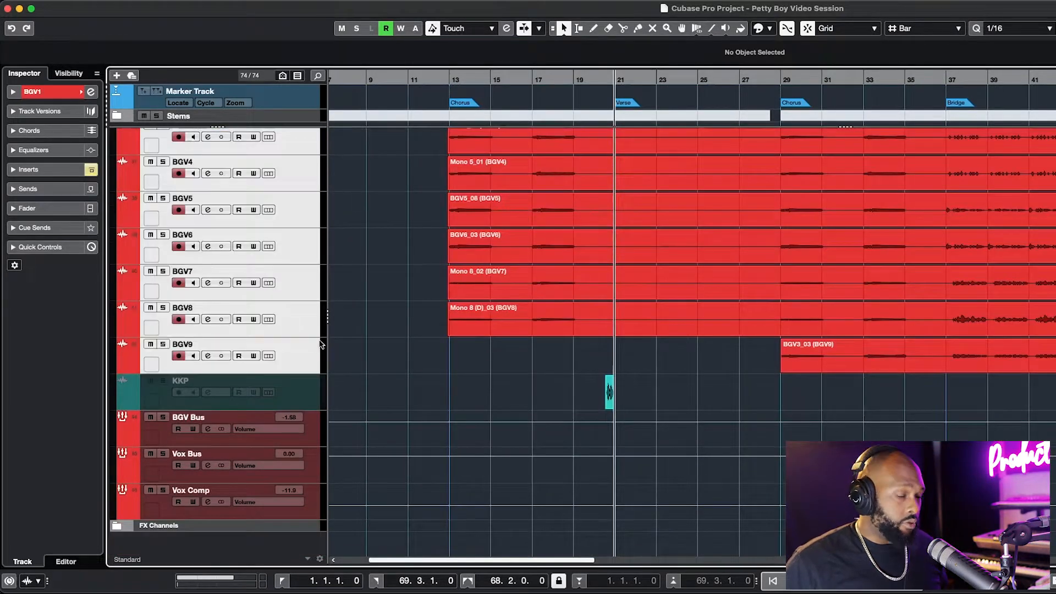
pyautogui.scroll(2, 321, 345)
pyautogui.press('F3')
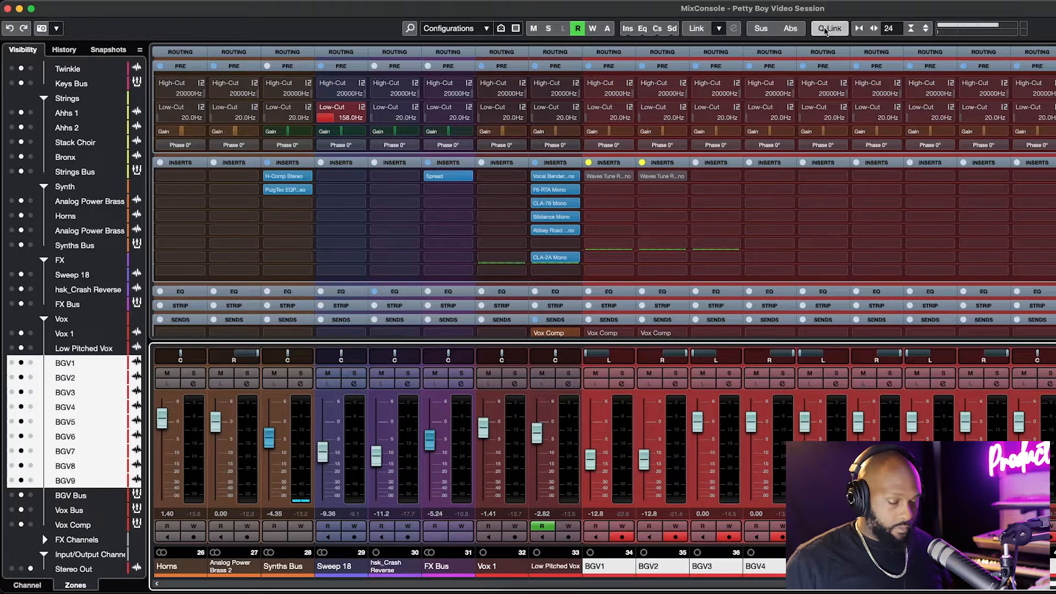
pyautogui.press('F3')
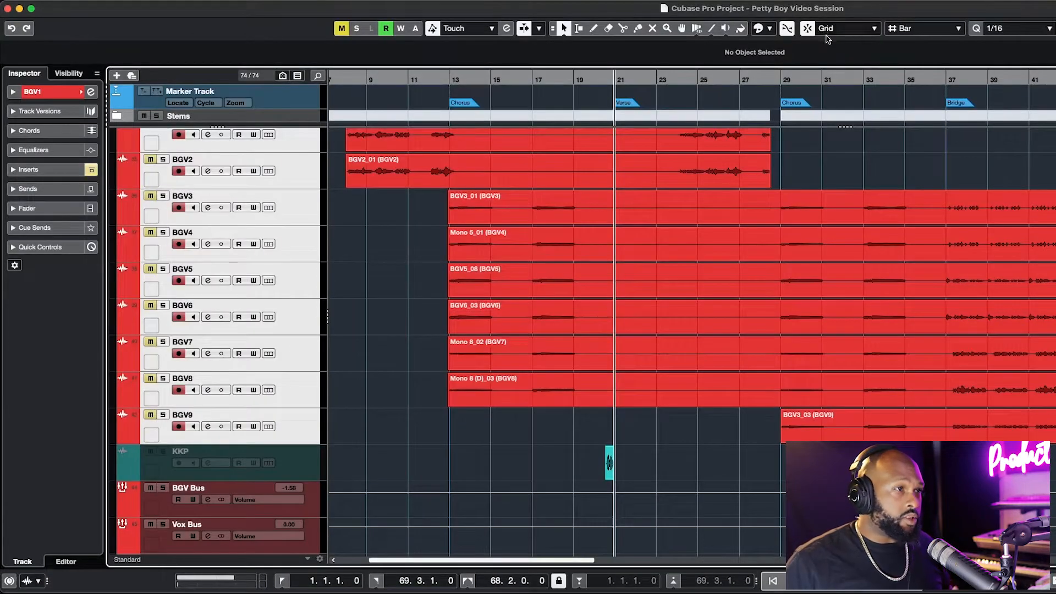
# Play the verse without the background vocals, mute the Low Pitched Vox track and stop playback
pyautogui.scroll(10, 671, 309)
pyautogui.scroll(-3, 666, 325)
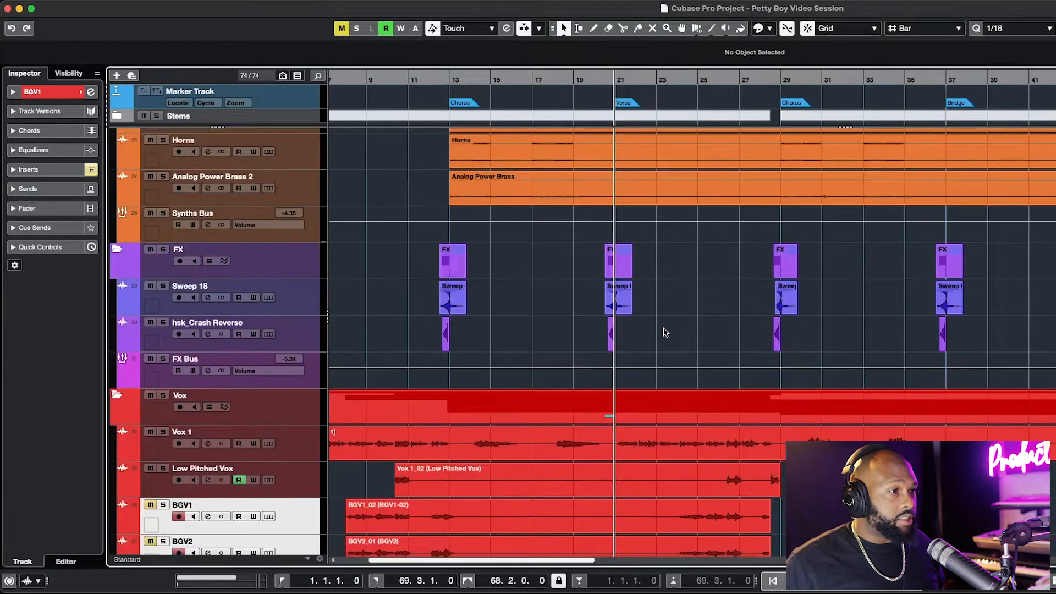
pyautogui.scroll(-1, 662, 337)
pyautogui.scroll(-1, 661, 336)
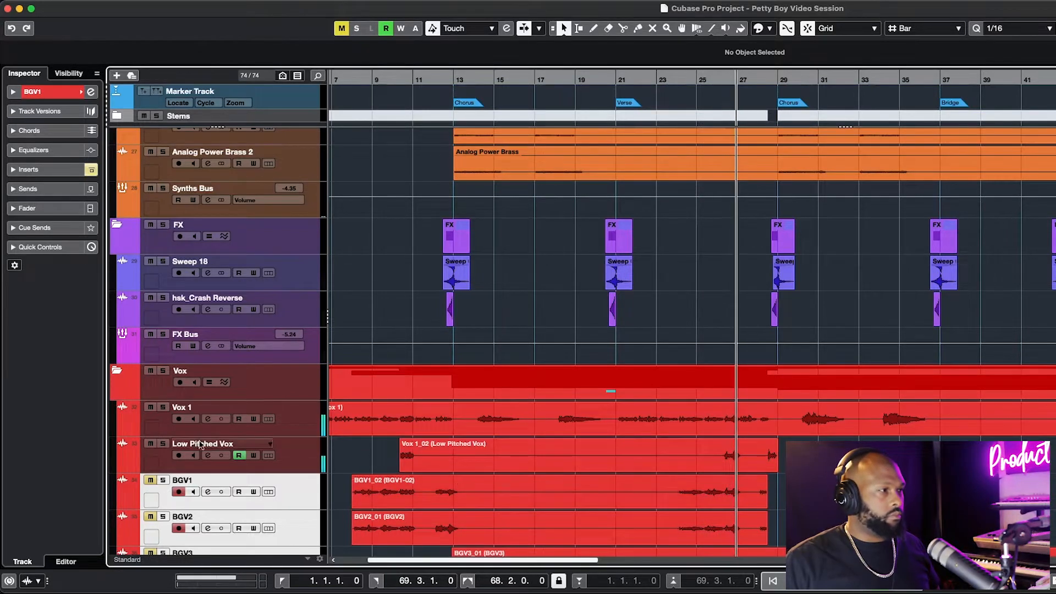
pyautogui.click(153, 444)
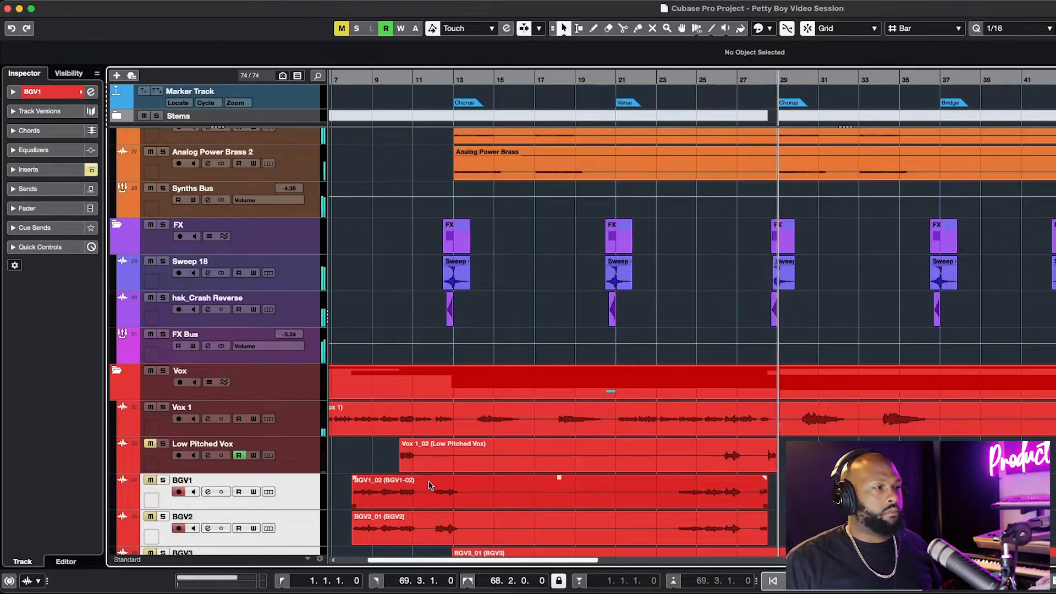
pyautogui.press('space')
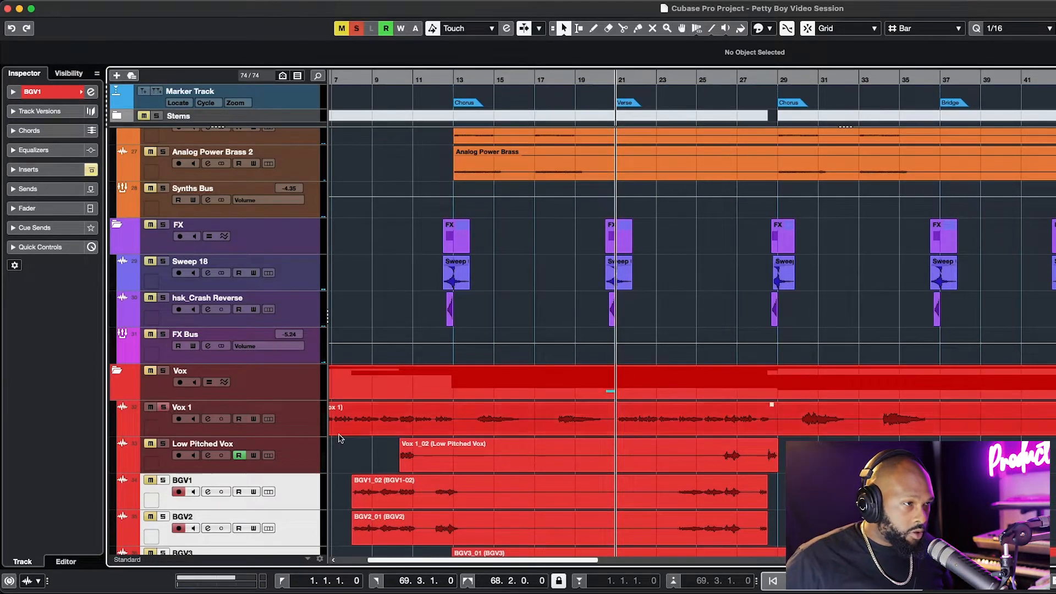
# Listen to the soloed Vox 1 track from bar 21 and check its cleared channel in the MixConsole
pyautogui.press('space')
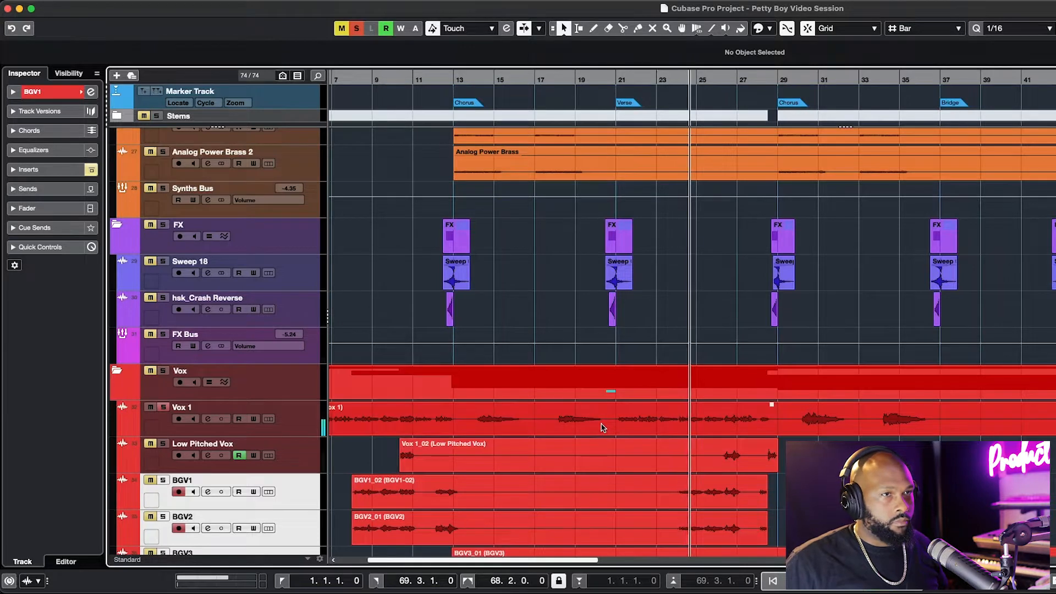
pyautogui.press('space')
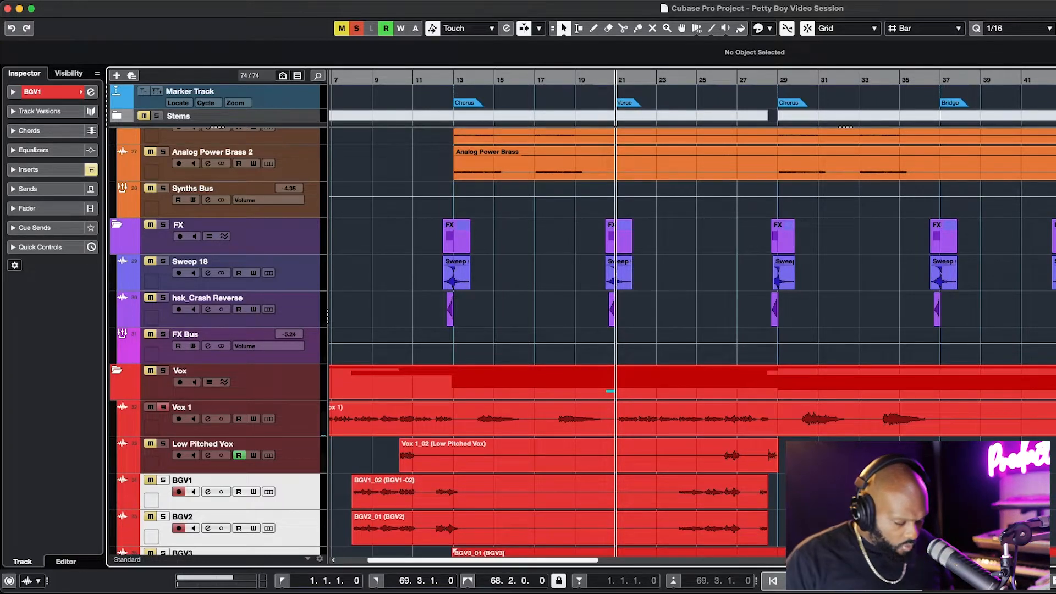
pyautogui.press('F3')
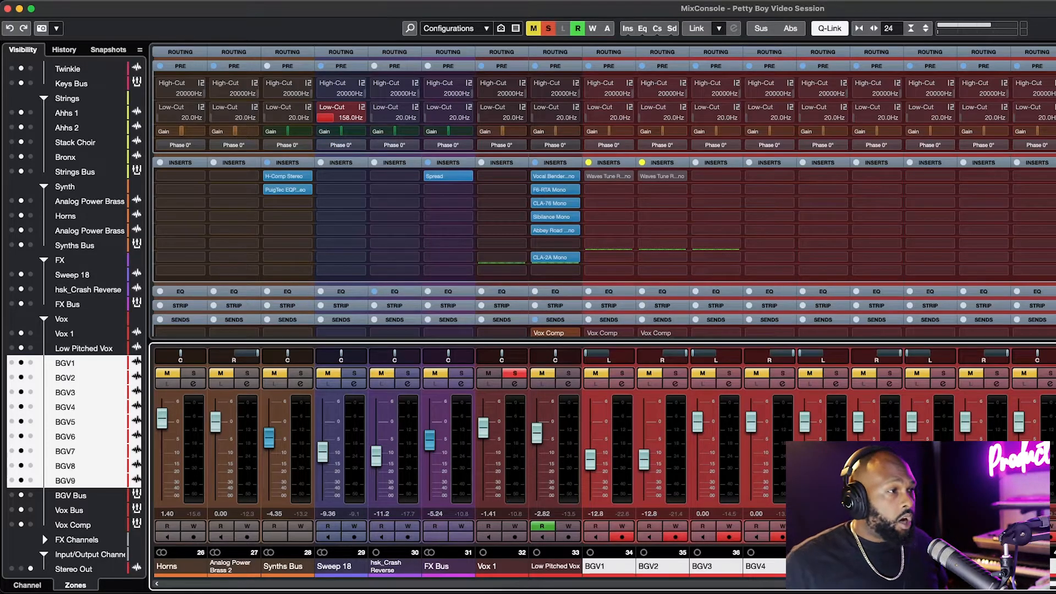
pyautogui.press('F3')
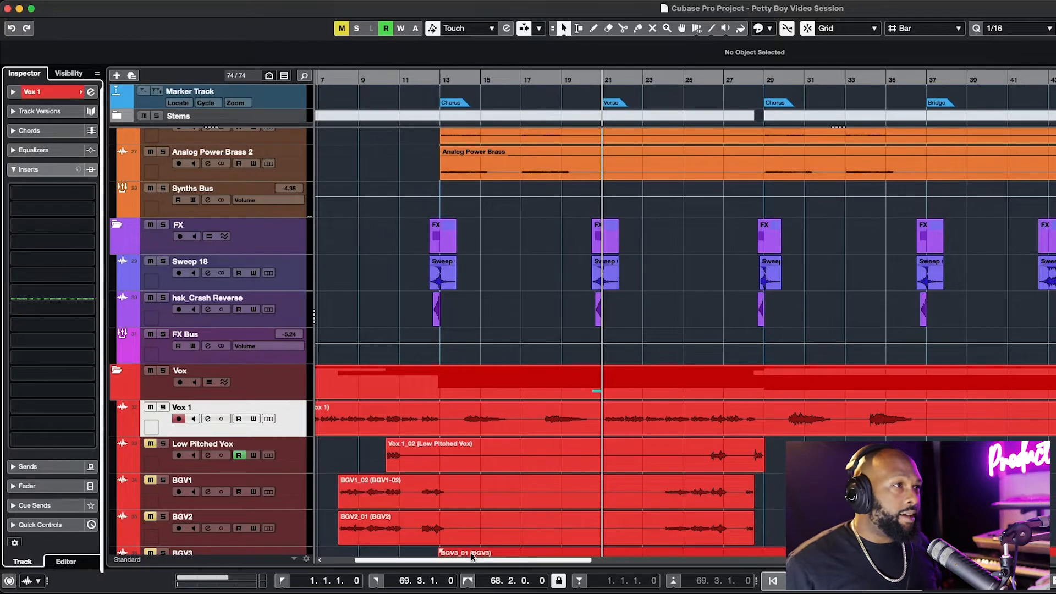
# Load the Frequency EQ into the first insert slot of Vox 1 and reposition its window slightly
pyautogui.click(88, 196)
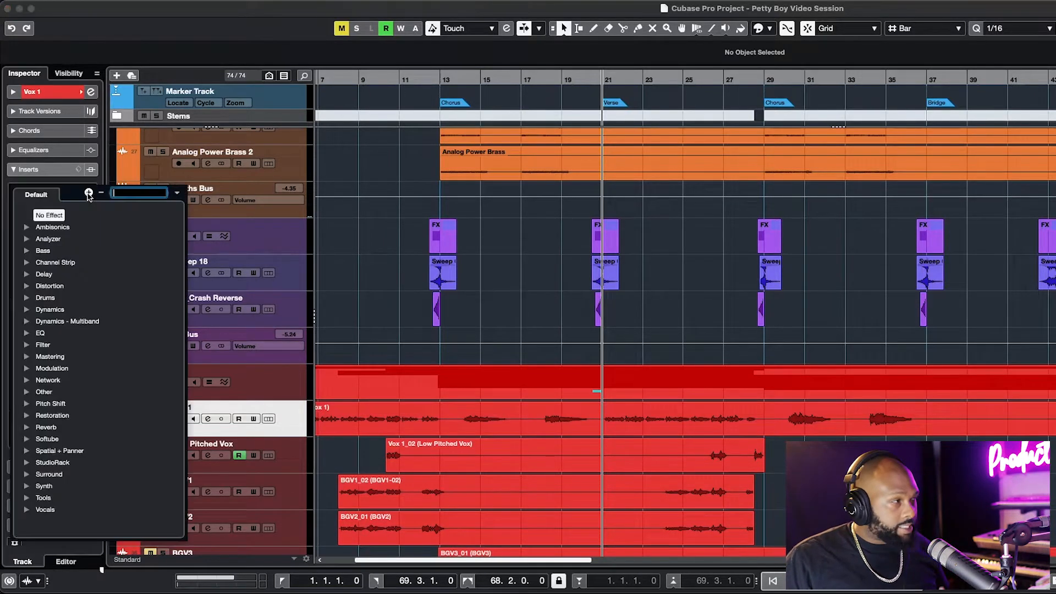
pyautogui.write('freq')
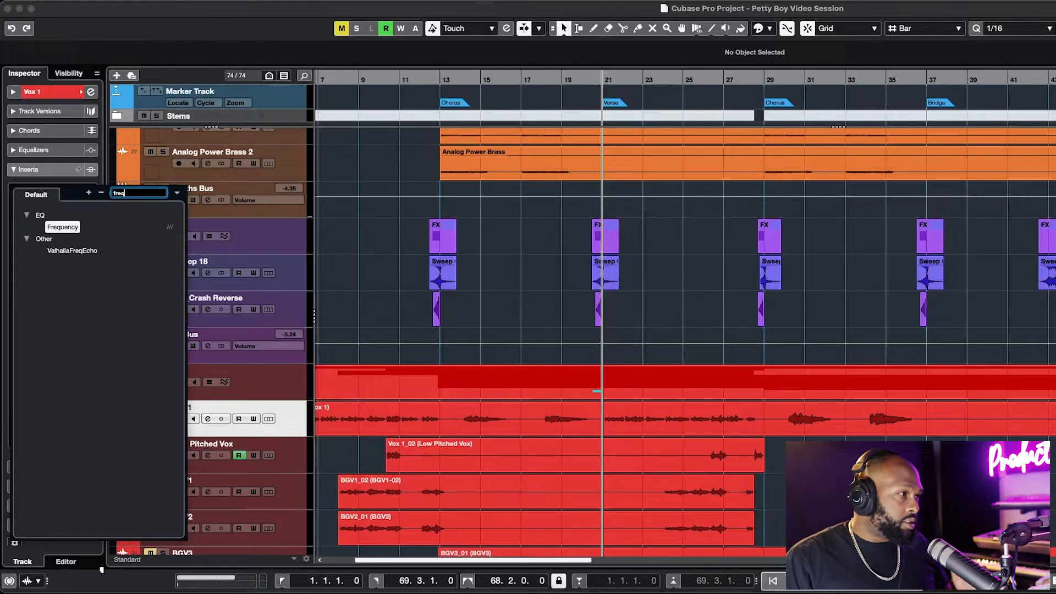
pyautogui.press('Return')
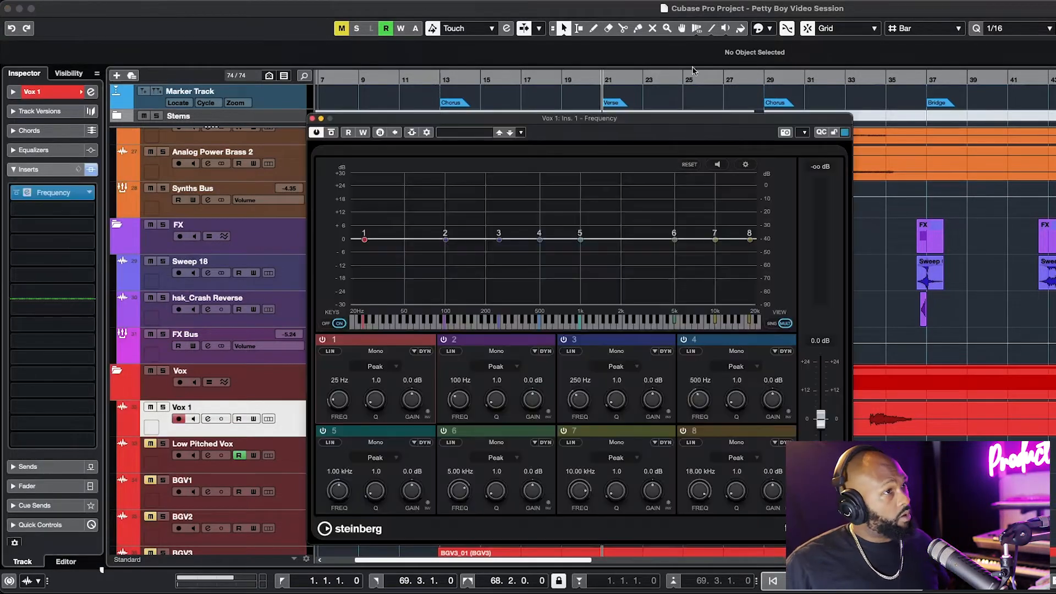
pyautogui.moveTo(628, 122); pyautogui.dragTo(621, 120)
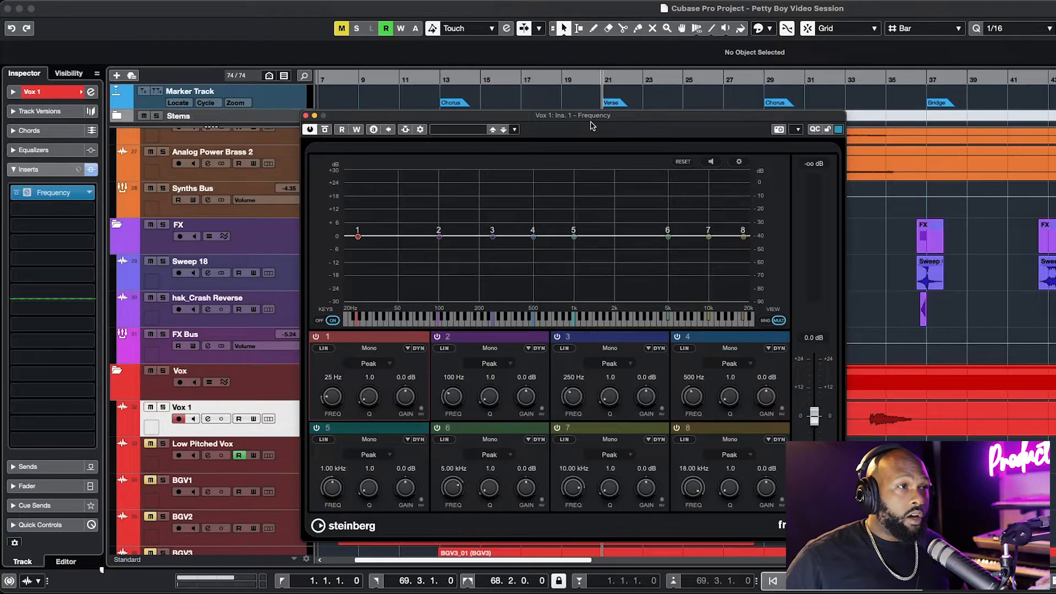
pyautogui.moveTo(577, 123); pyautogui.dragTo(575, 112)
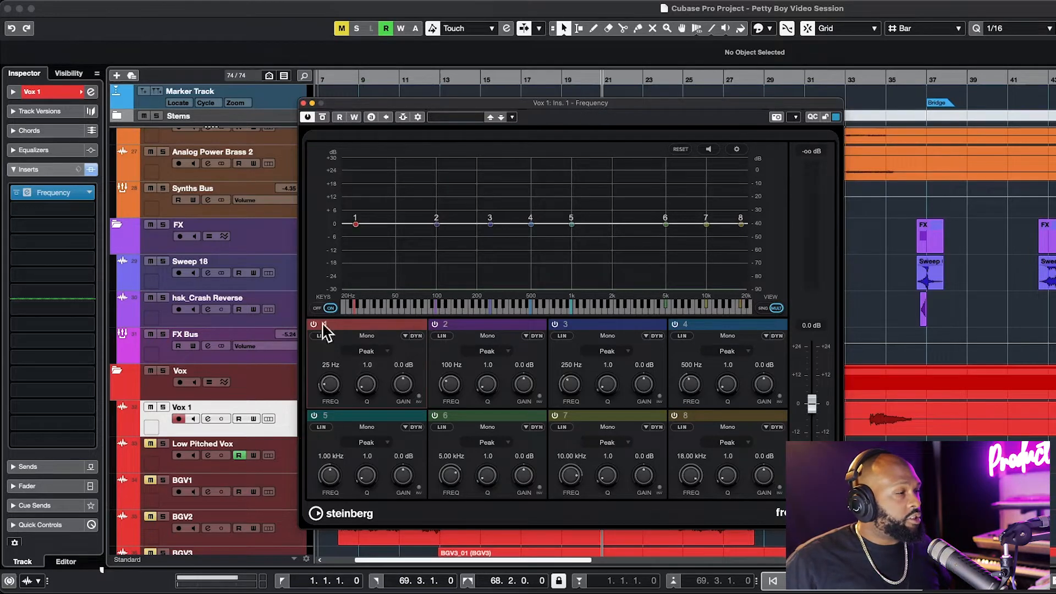
# Compare the Cut 96, Cut 48 and Cut 24 slopes on EQ band 1 and settle on Cut 48
pyautogui.click(367, 351)
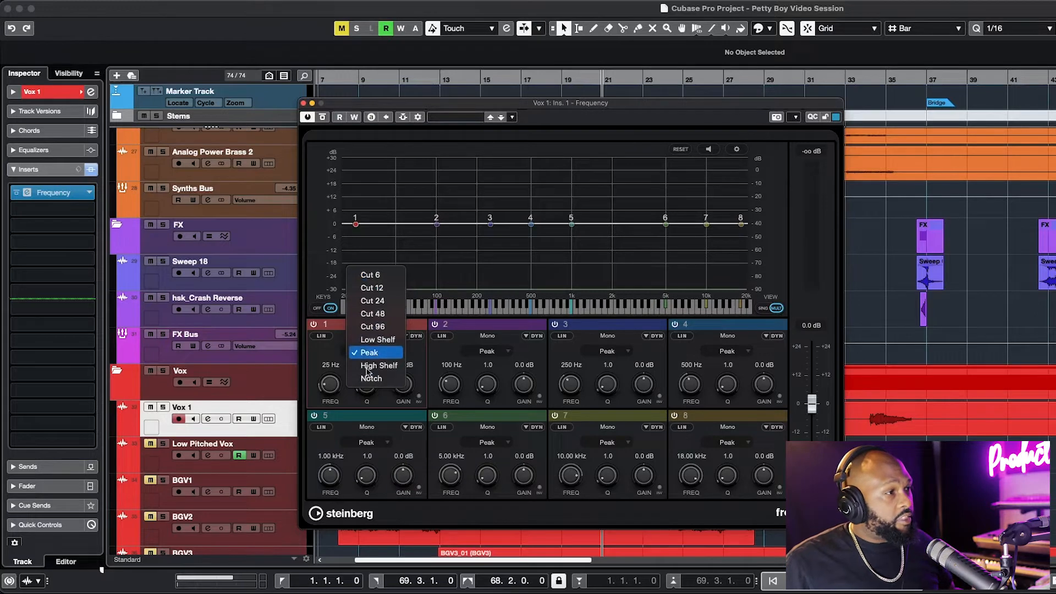
pyautogui.click(385, 327)
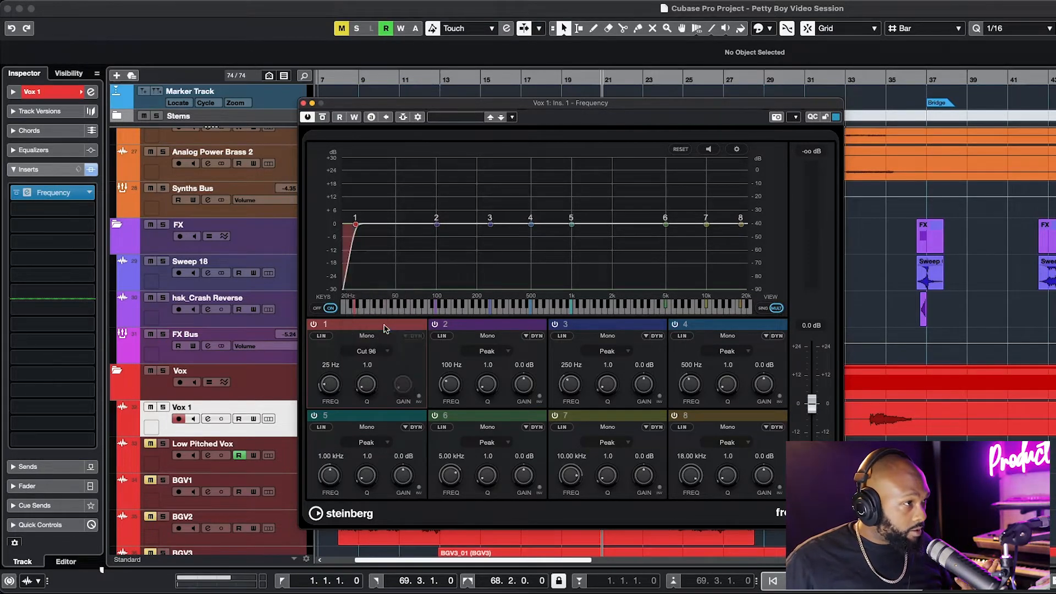
pyautogui.click(363, 357)
pyautogui.click(366, 353)
pyautogui.click(366, 352)
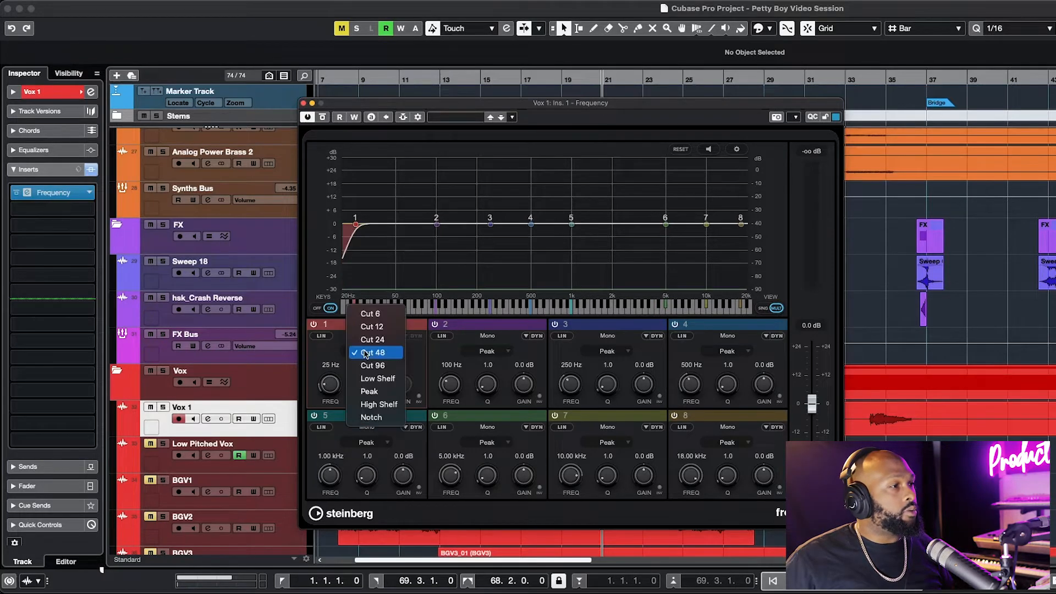
pyautogui.click(373, 339)
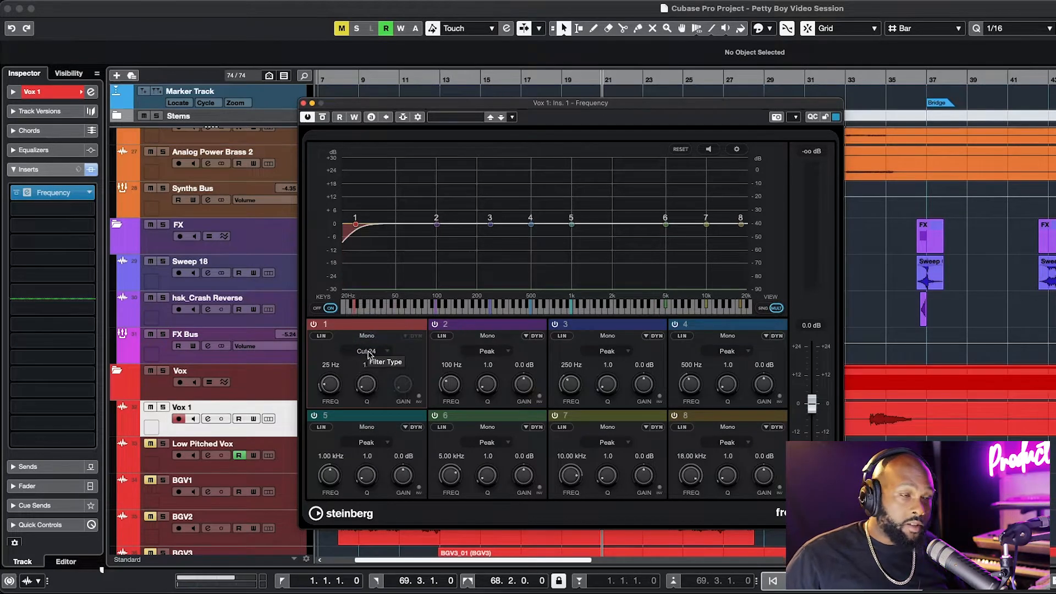
pyautogui.click(367, 352)
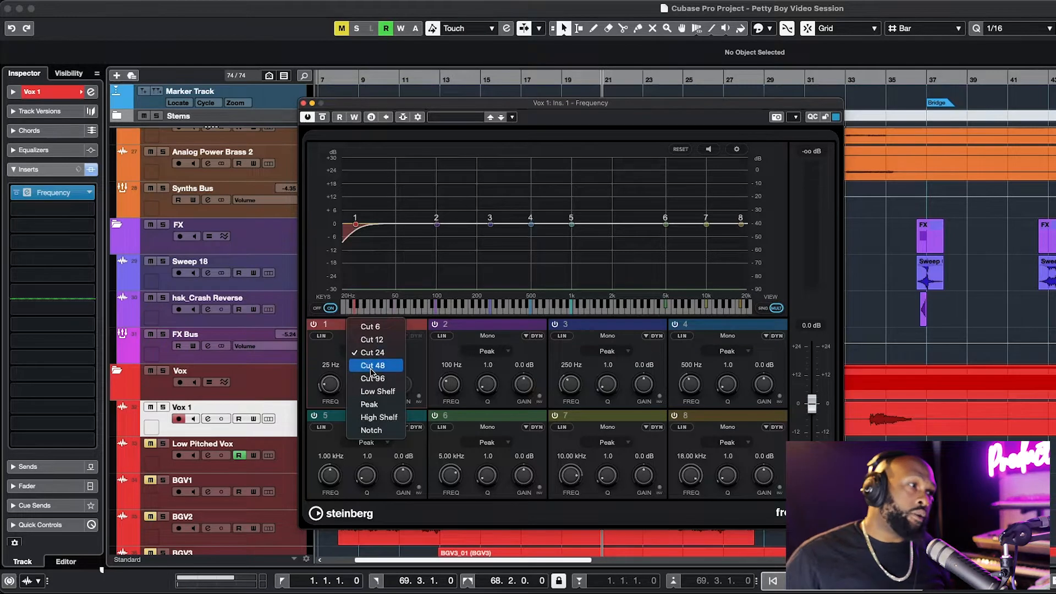
pyautogui.click(371, 371)
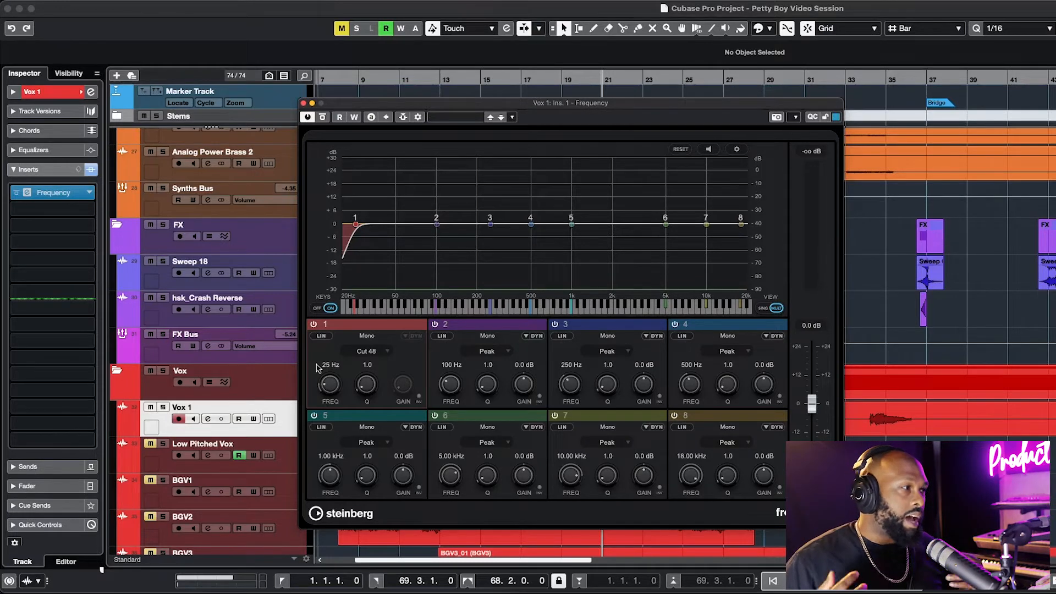
# Play the vocal and raise the band 1 low-cut frequency to about 246 Hz
pyautogui.press('space')
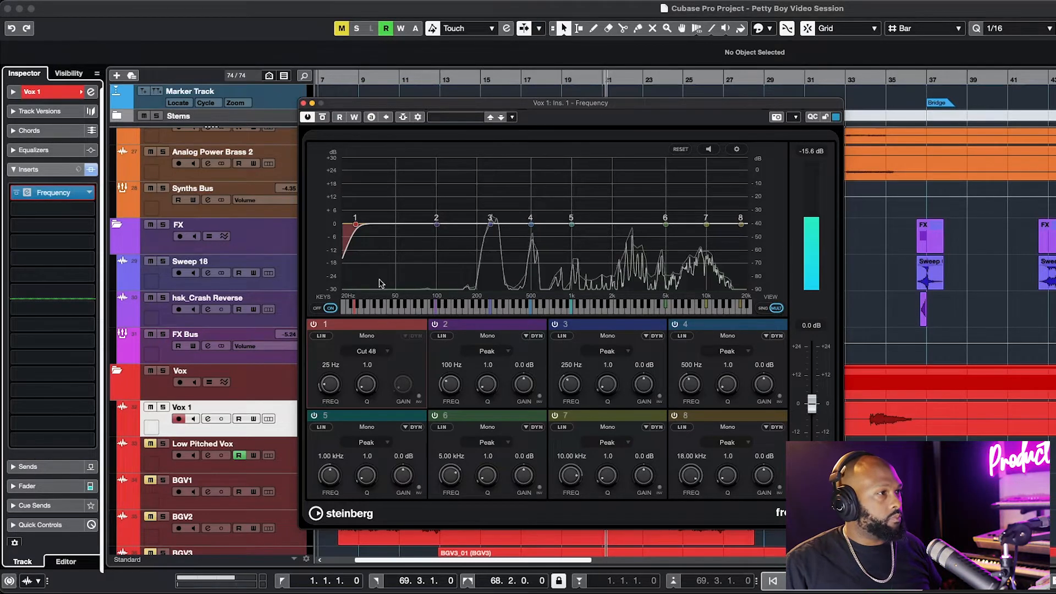
pyautogui.moveTo(357, 225)
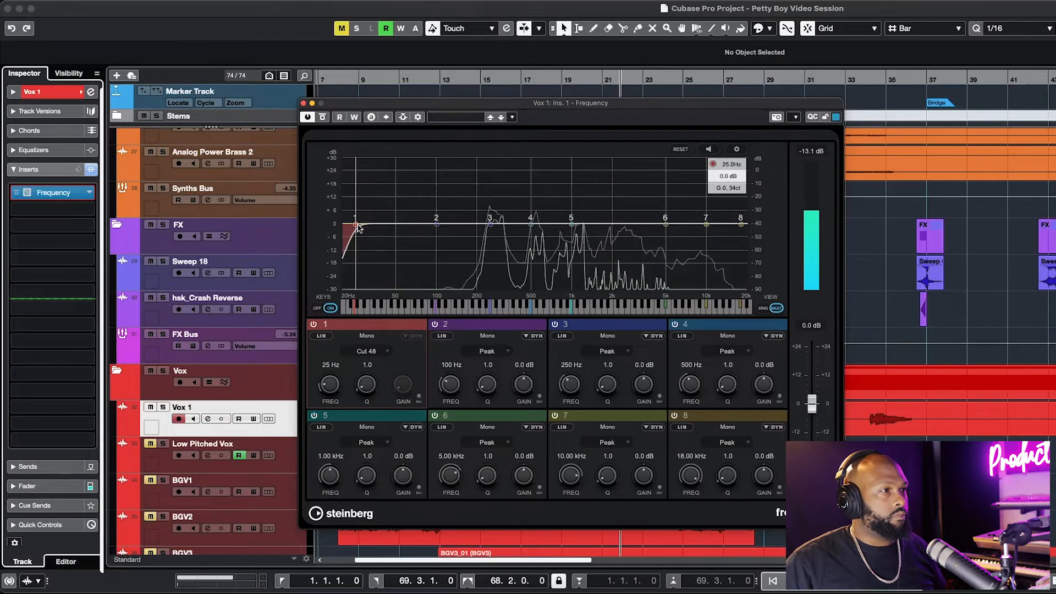
pyautogui.moveTo(356, 226); pyautogui.dragTo(489, 171)
# Solo Vox 1 and compare its sound with the Frequency EQ bypassed and active
pyautogui.press('s')
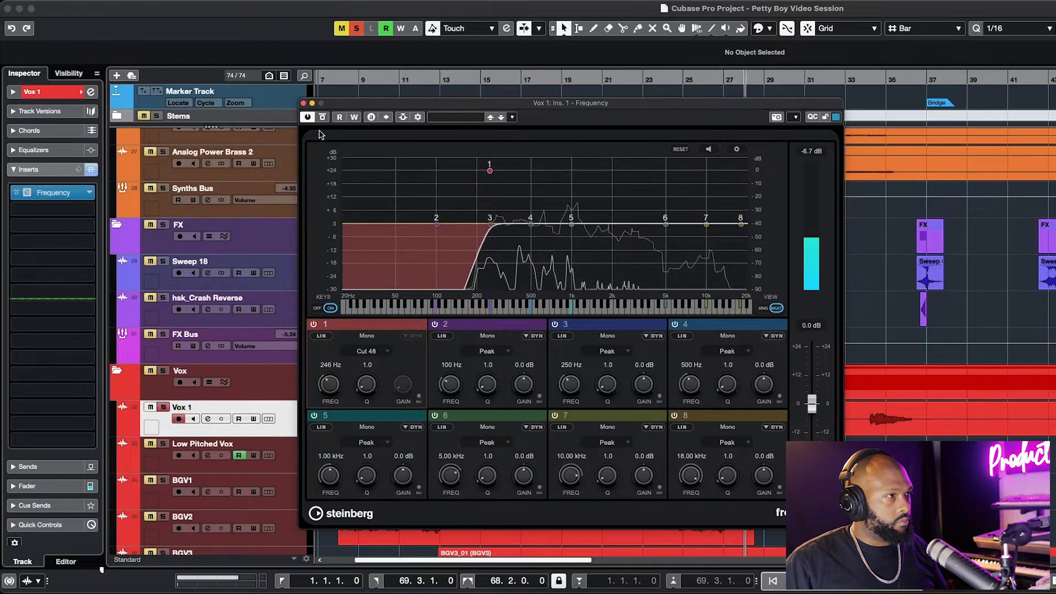
pyautogui.click(323, 118)
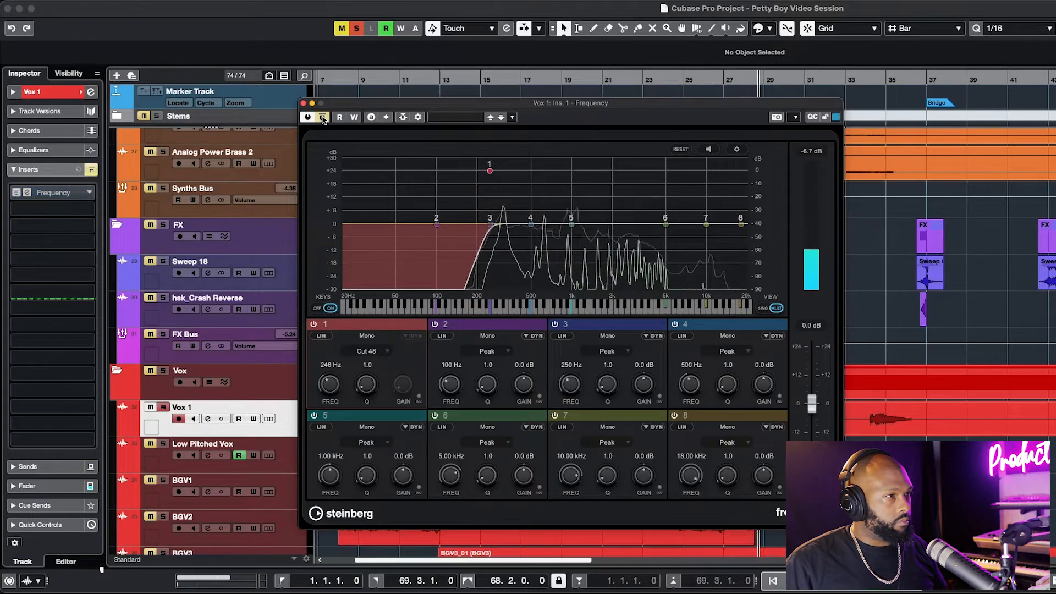
pyautogui.click(323, 117)
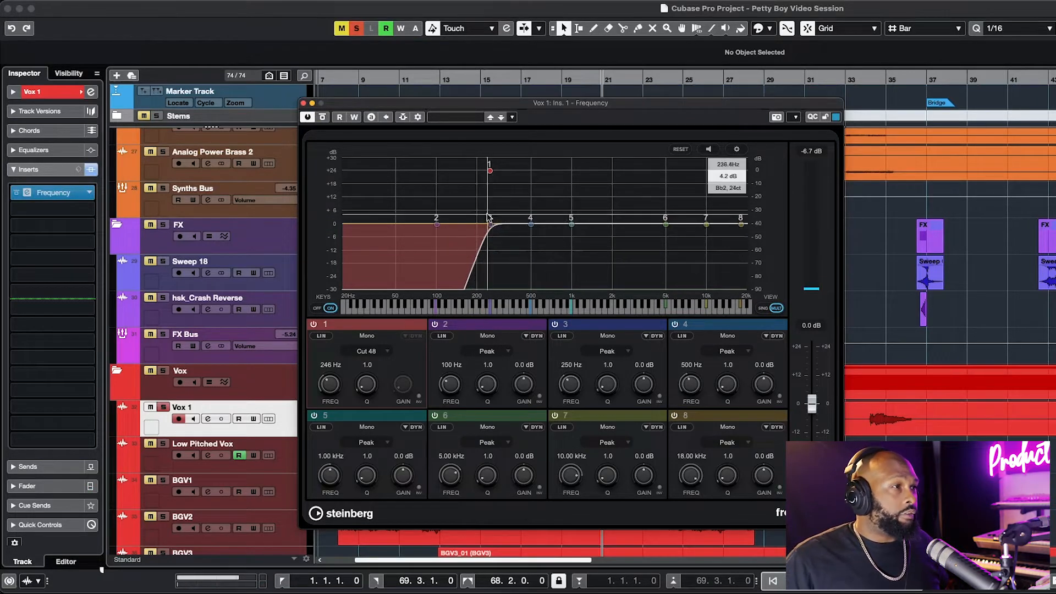
pyautogui.moveTo(633, 575)
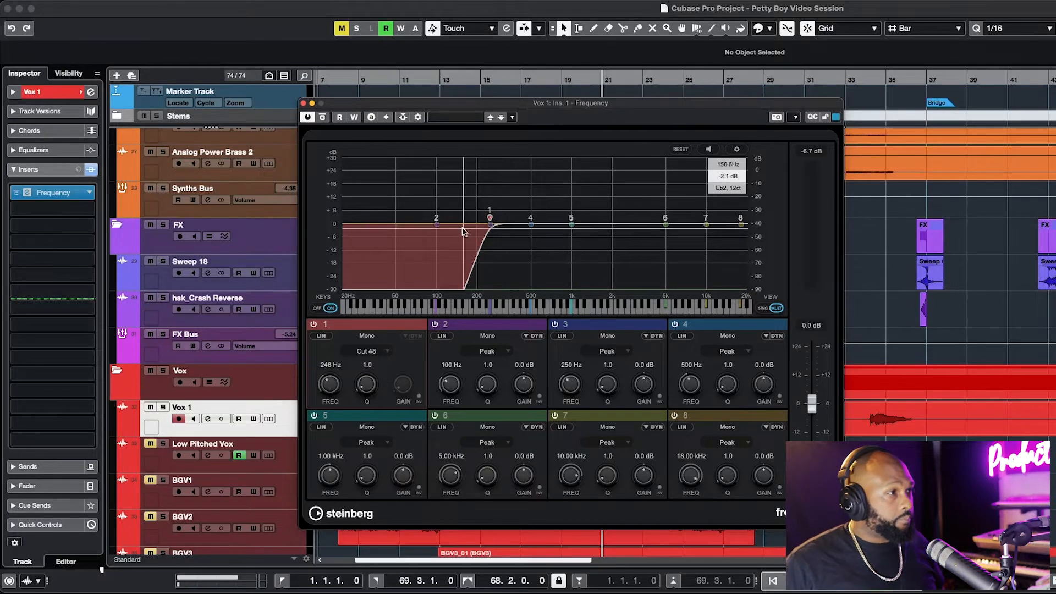
# Sweep a narrow boost on band 2 during playback, cut about 5.6 dB at 399 Hz with Q 7.9, and compare the band off and on
pyautogui.press('space')
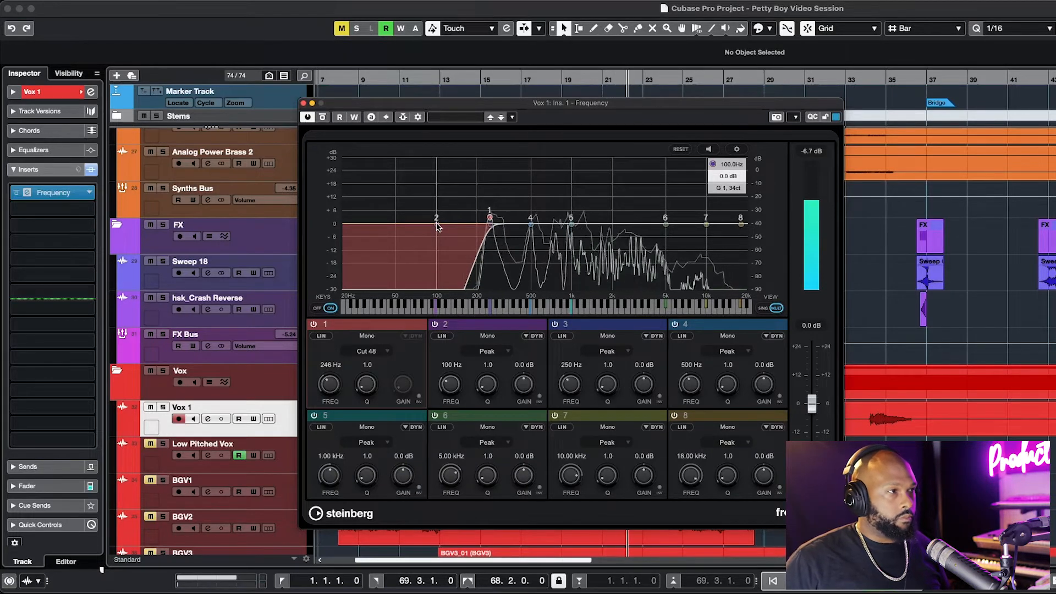
pyautogui.moveTo(438, 227); pyautogui.dragTo(516, 209)
pyautogui.moveTo(480, 381); pyautogui.dragTo(479, 352)
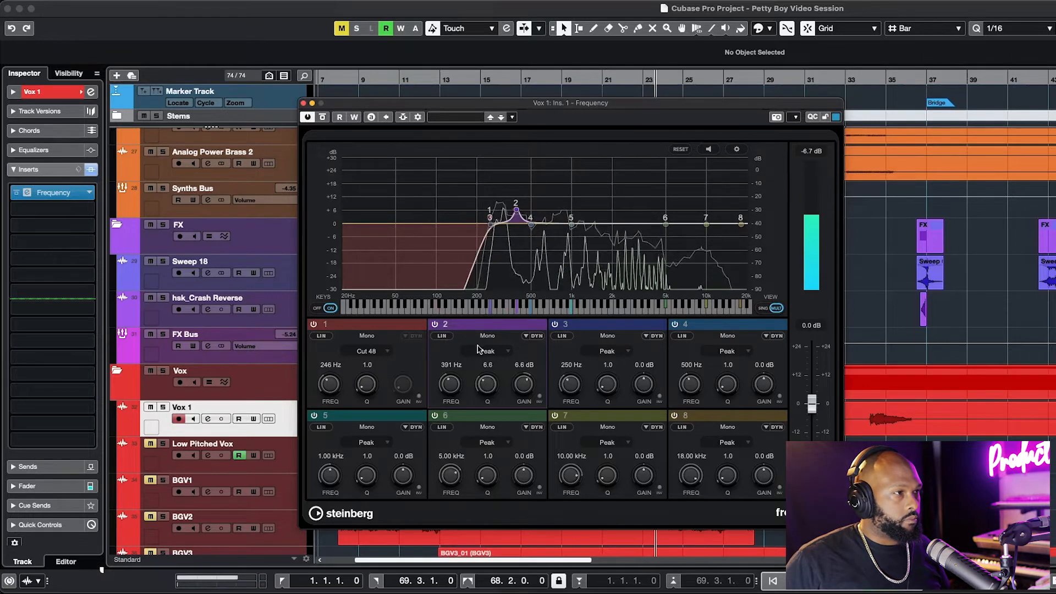
pyautogui.moveTo(516, 210)
pyautogui.mouseDown()
pyautogui.moveTo(502, 210)
pyautogui.moveTo(501, 190)
pyautogui.moveTo(535, 190)
pyautogui.moveTo(517, 195)
pyautogui.mouseUp()
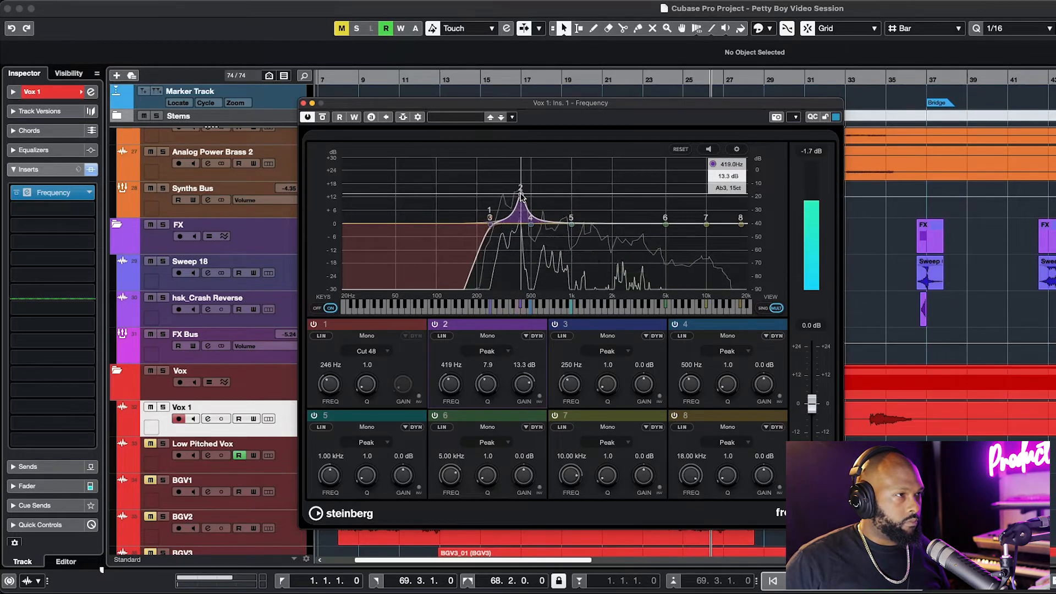
pyautogui.moveTo(522, 195); pyautogui.dragTo(519, 240)
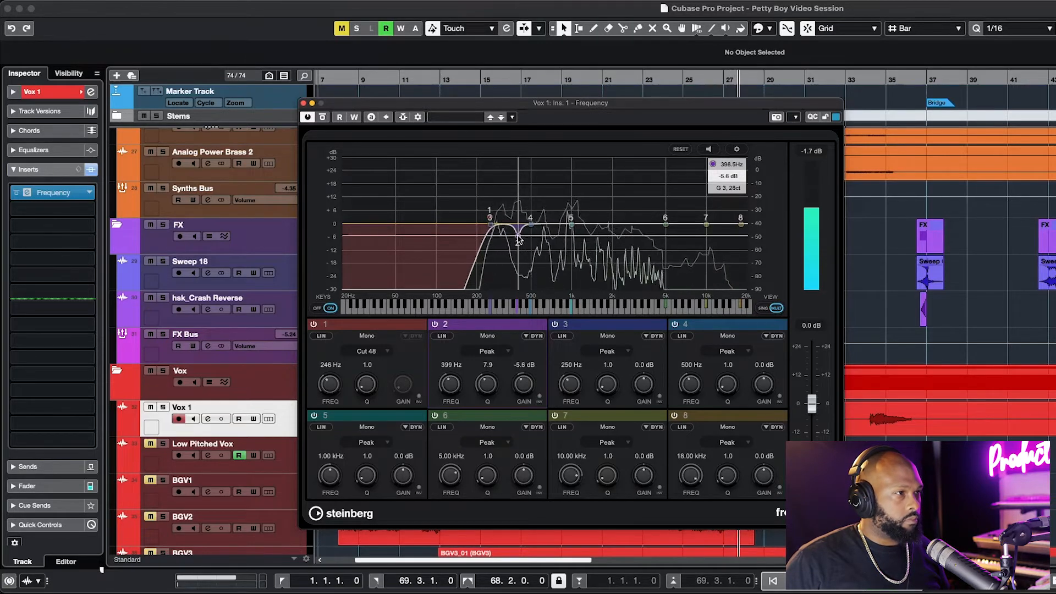
pyautogui.click(435, 324)
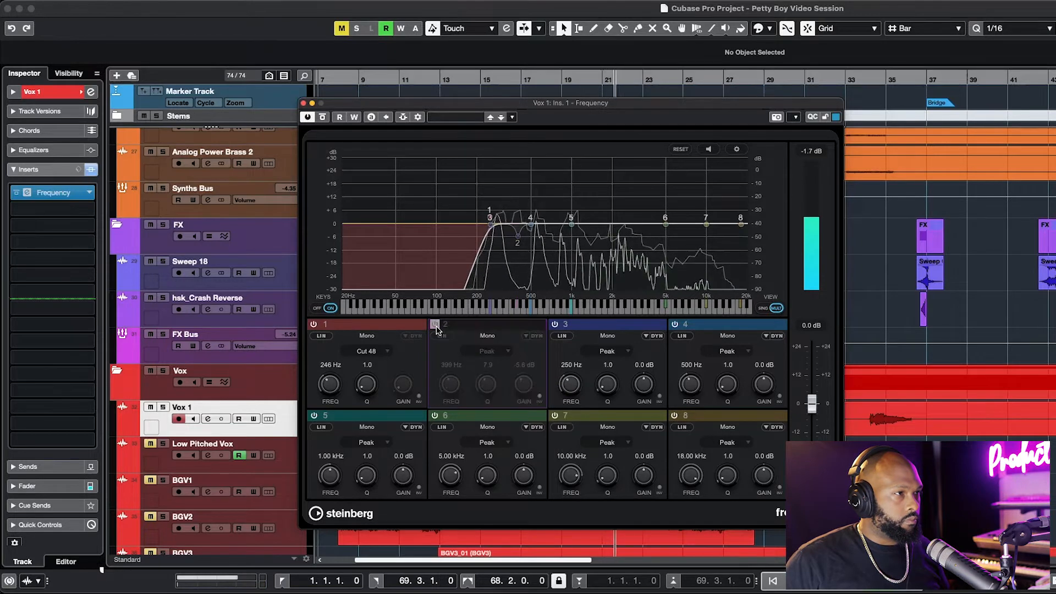
pyautogui.click(435, 325)
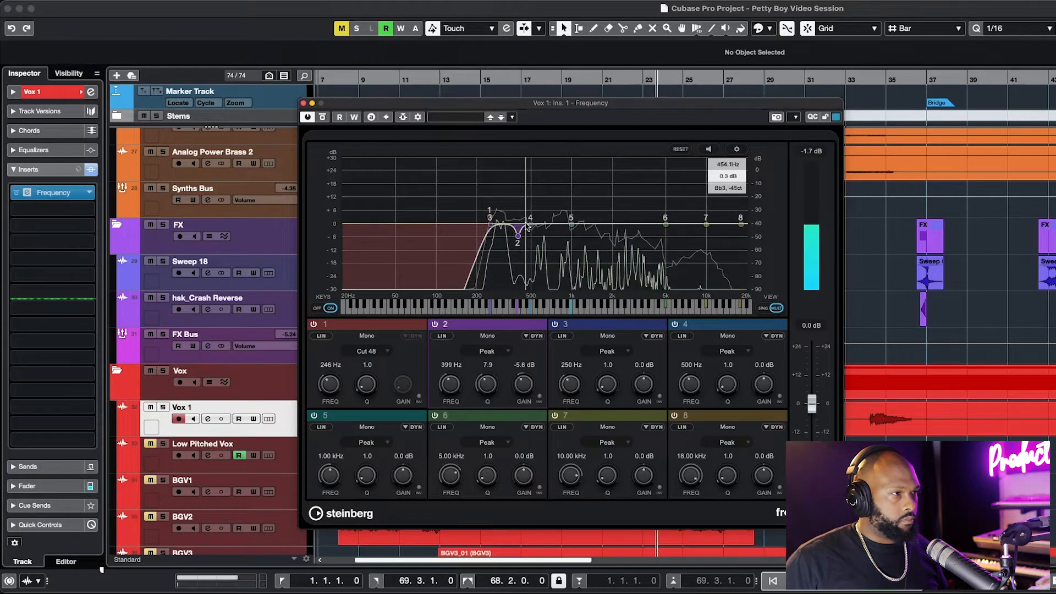
# Sweep band 3 as a narrow boost to about 1.18 kHz with Q 10.3, and compare the band off and on
pyautogui.moveTo(575, 384); pyautogui.dragTo(560, 358)
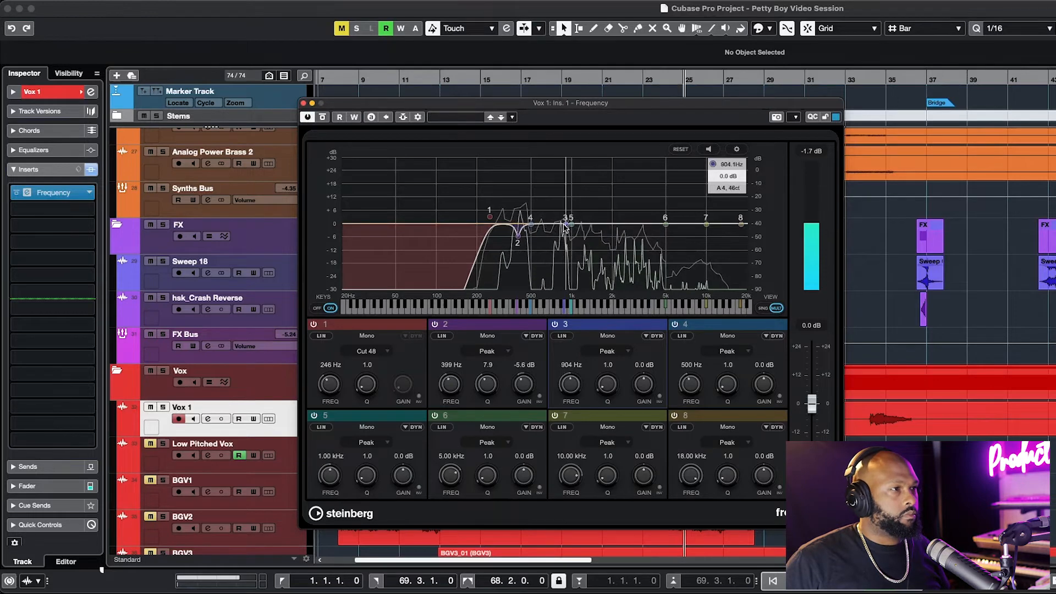
pyautogui.moveTo(562, 231)
pyautogui.mouseDown()
pyautogui.moveTo(551, 181)
pyautogui.moveTo(557, 238)
pyautogui.moveTo(552, 216)
pyautogui.mouseUp()
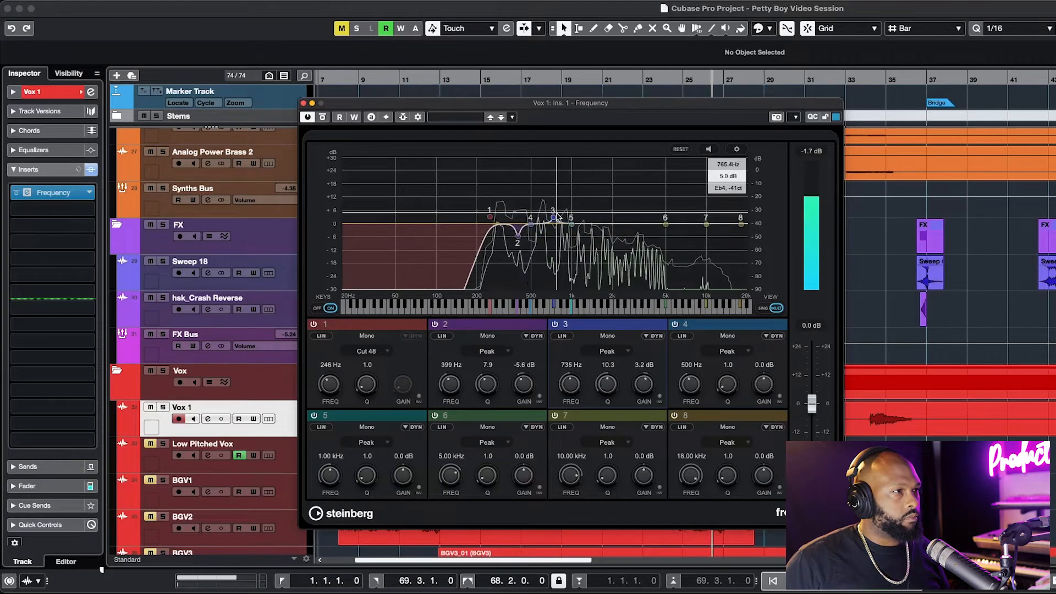
pyautogui.moveTo(553, 217); pyautogui.dragTo(594, 179)
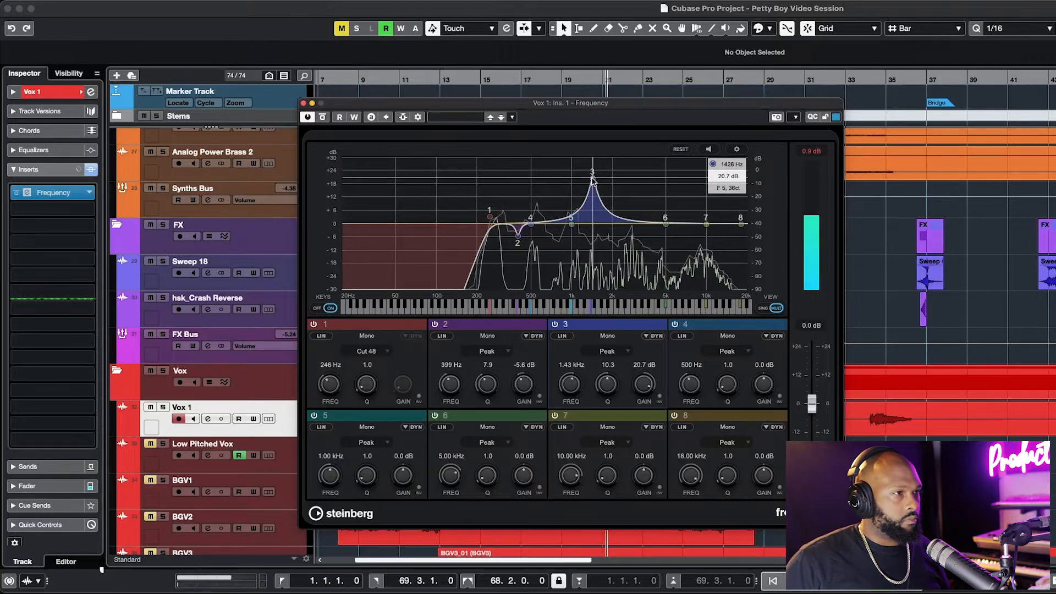
pyautogui.moveTo(590, 181)
pyautogui.mouseDown()
pyautogui.moveTo(604, 182)
pyautogui.moveTo(582, 188)
pyautogui.mouseUp()
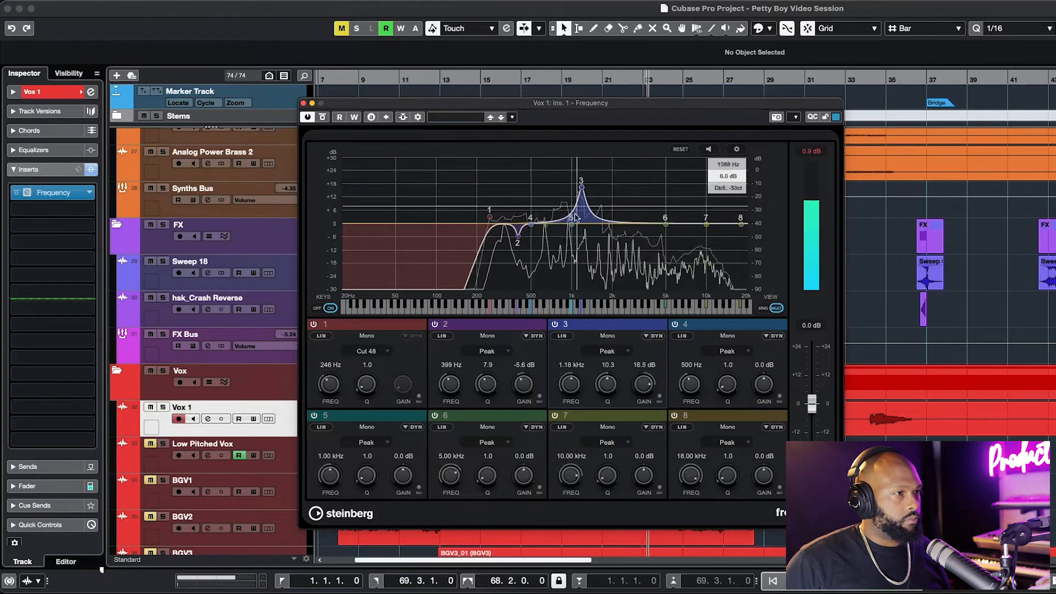
pyautogui.click(555, 326)
pyautogui.click(555, 325)
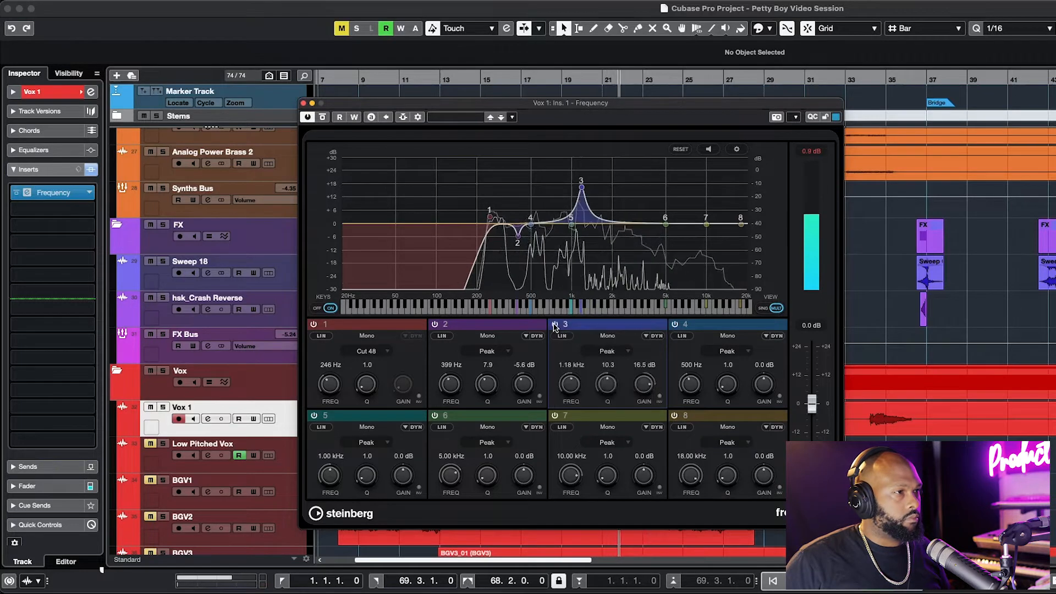
pyautogui.click(555, 325)
pyautogui.click(556, 325)
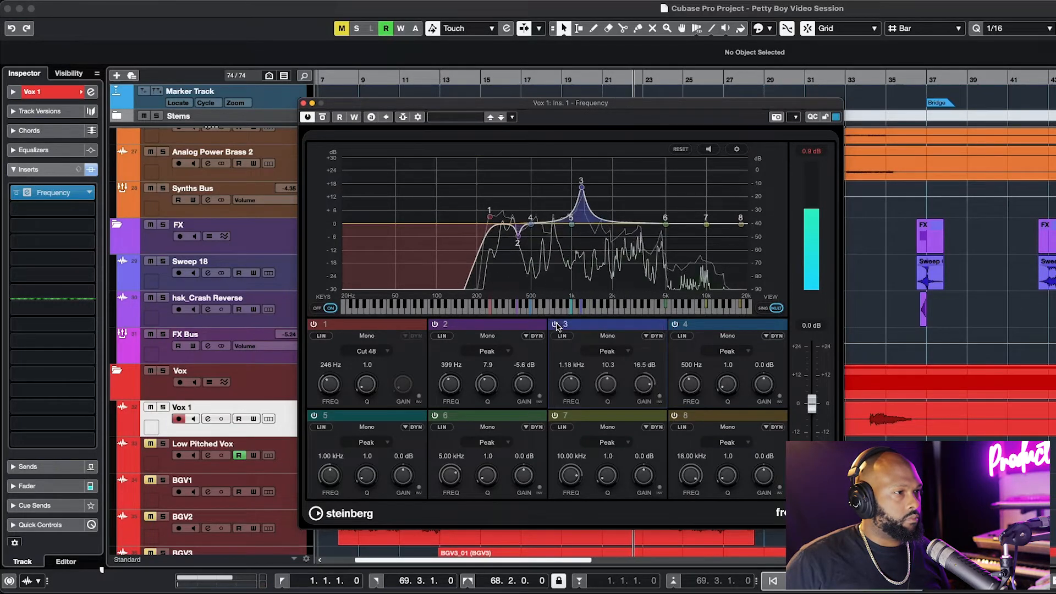
# Turn band 3 into a cut of about 9.2 dB with Q 17.8, comparing the vocal with the band off and on
pyautogui.moveTo(601, 388); pyautogui.dragTo(604, 367)
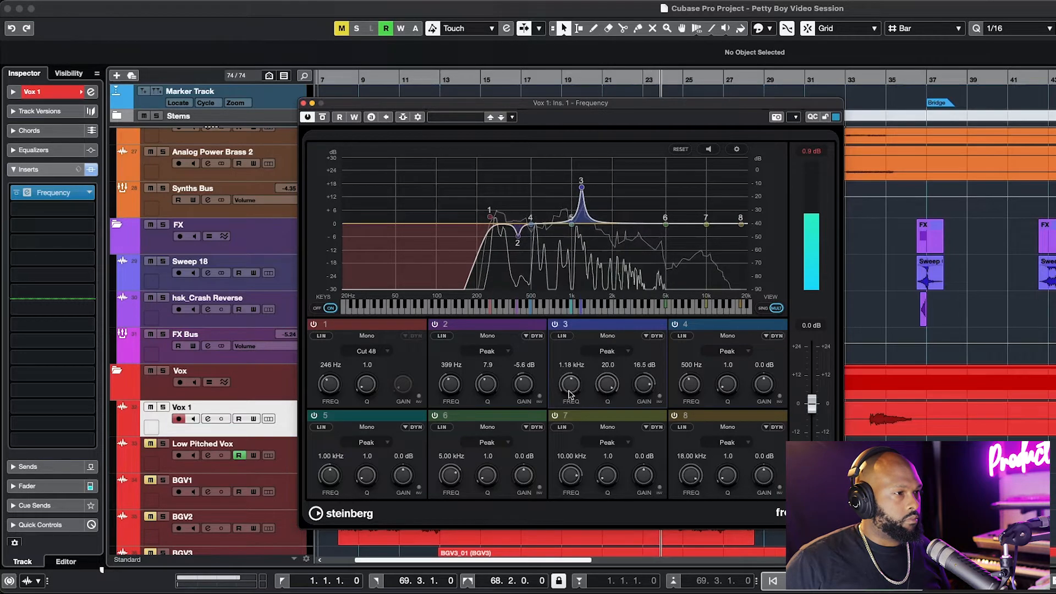
pyautogui.moveTo(639, 381); pyautogui.dragTo(639, 383)
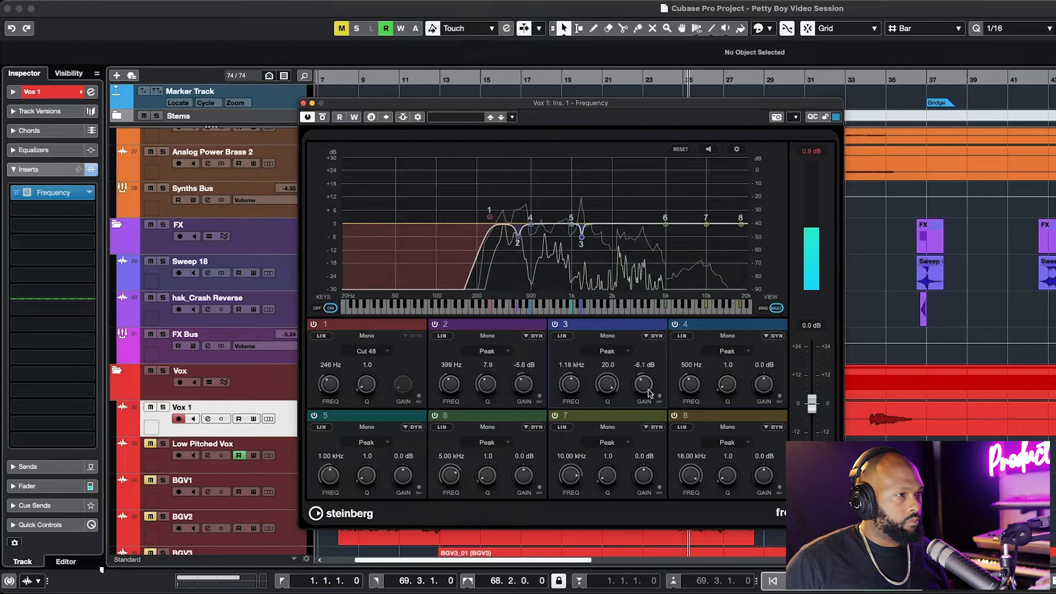
pyautogui.moveTo(650, 394); pyautogui.dragTo(642, 393)
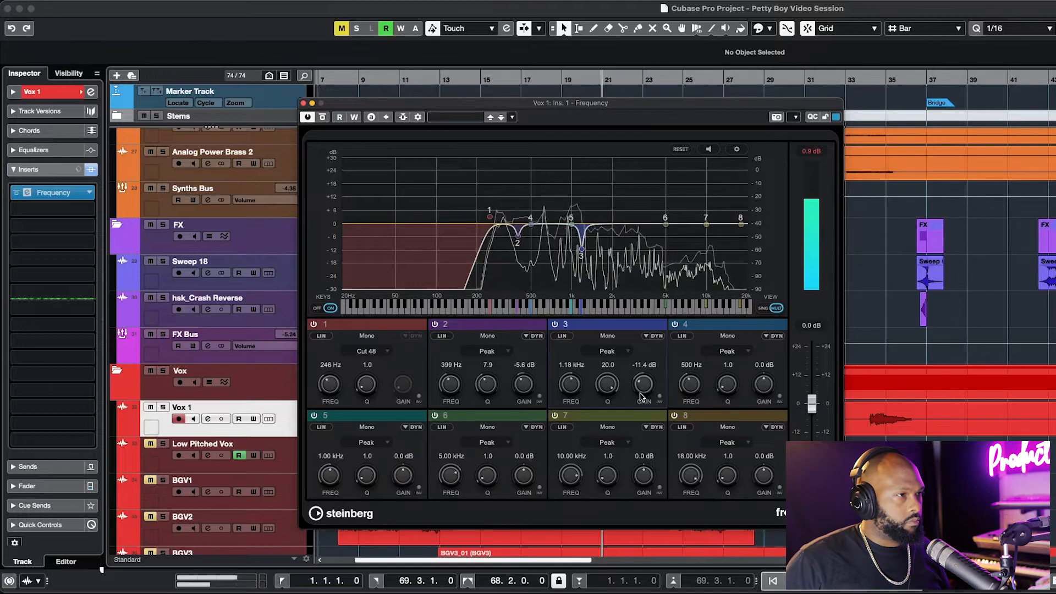
pyautogui.click(555, 325)
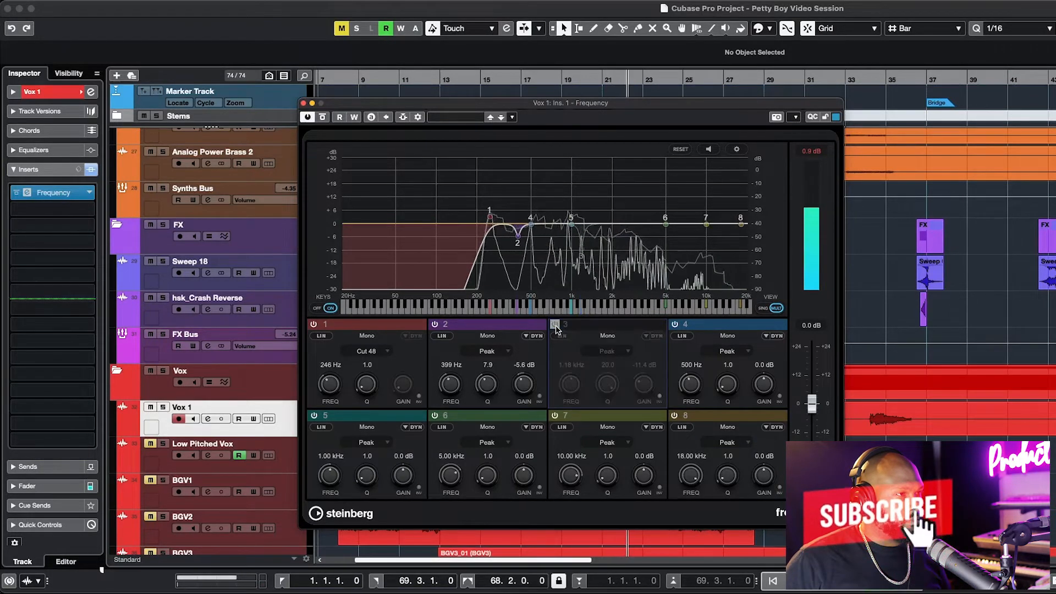
pyautogui.click(556, 326)
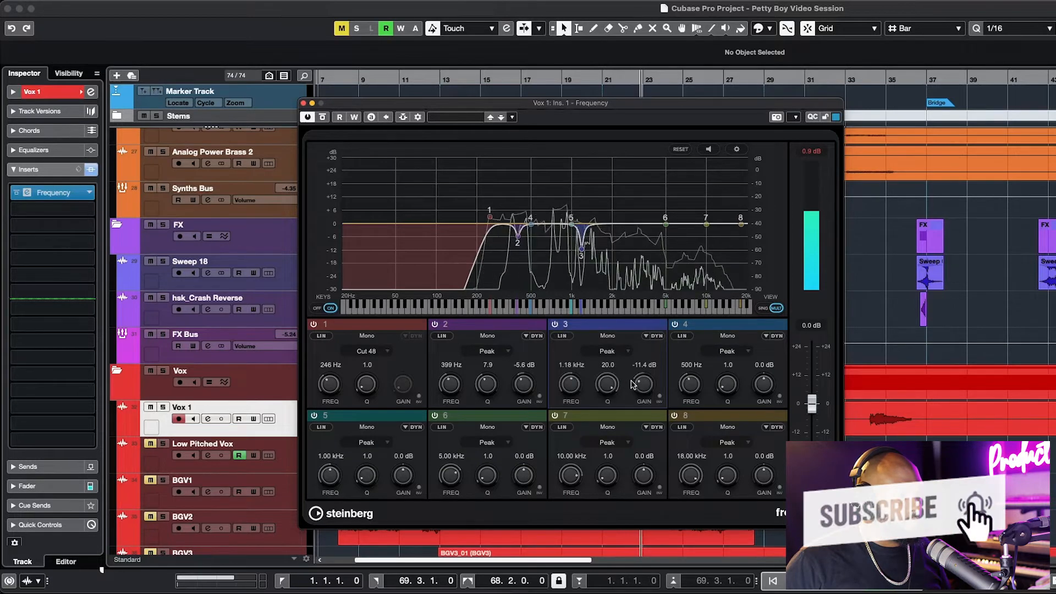
pyautogui.moveTo(640, 384); pyautogui.dragTo(642, 382)
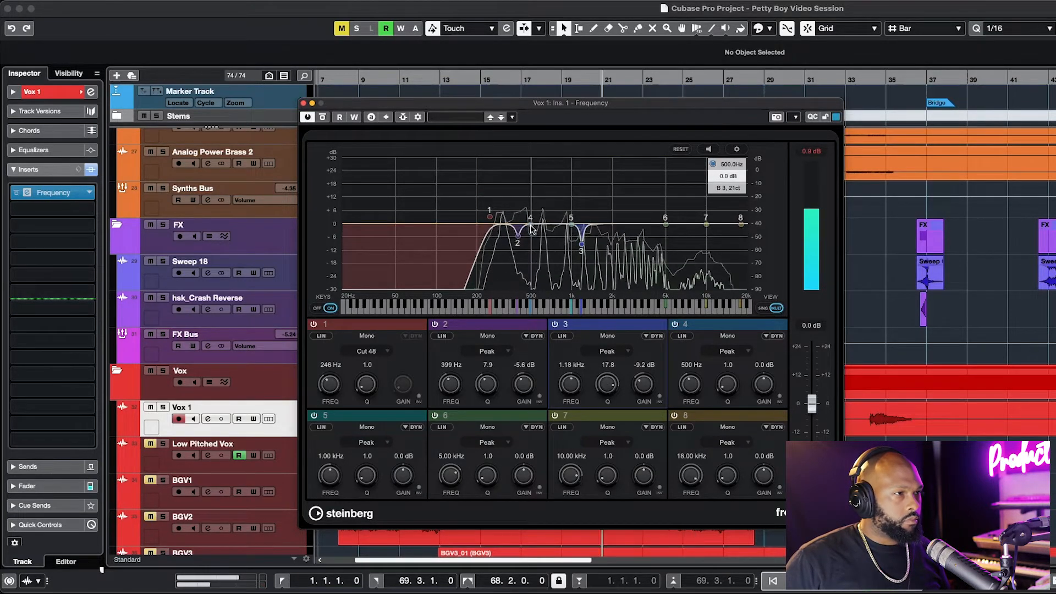
# Sweep a narrow boost on band 4, cut about 5.6 dB at 2.43 kHz with Q 11.1, and stop playback
pyautogui.moveTo(531, 227); pyautogui.dragTo(629, 215)
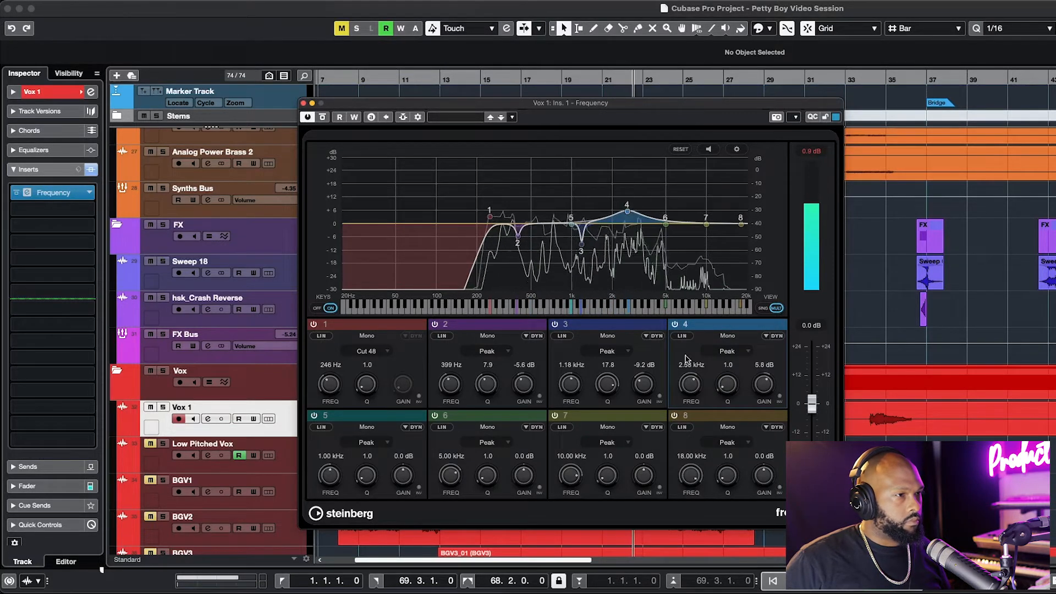
pyautogui.moveTo(727, 385); pyautogui.dragTo(720, 325)
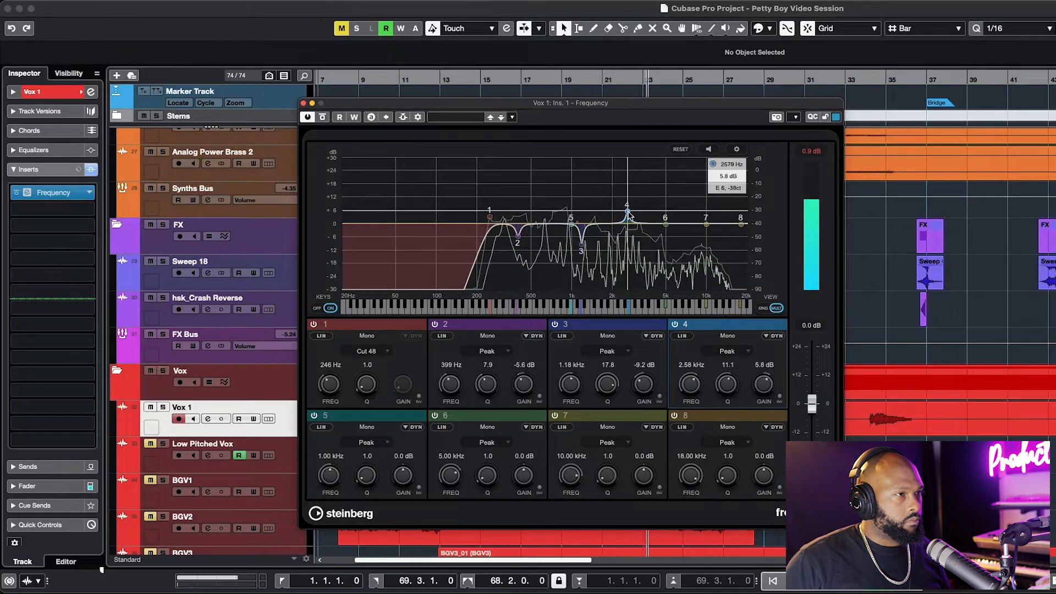
pyautogui.moveTo(629, 215); pyautogui.dragTo(628, 187)
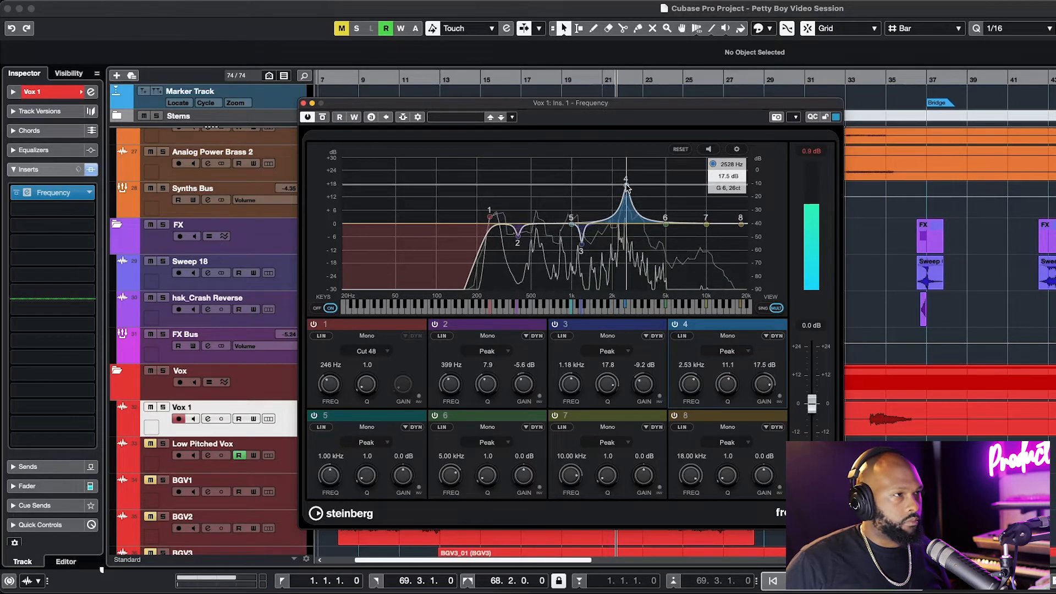
pyautogui.moveTo(634, 187); pyautogui.dragTo(625, 239)
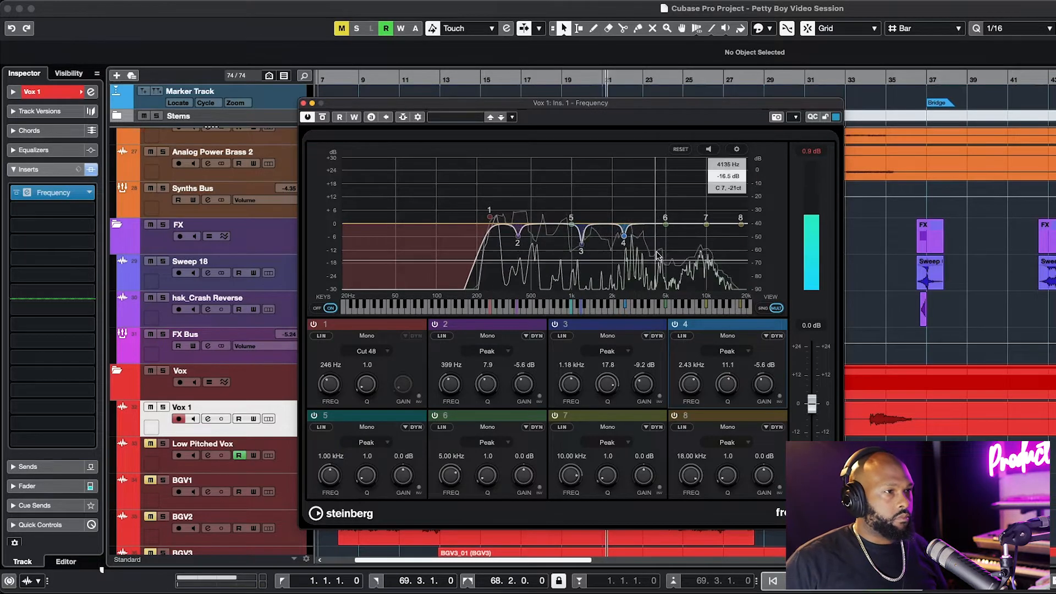
pyautogui.press('space')
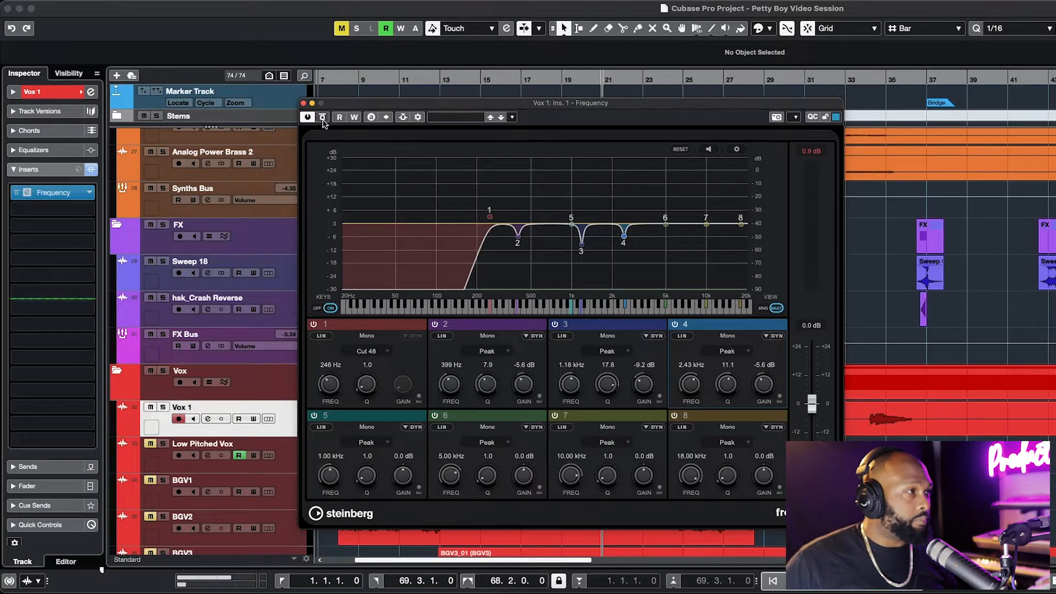
# Play the vocal, solo Vox 1, compare the Frequency EQ bypassed and active, and close the EQ window
pyautogui.press('space')
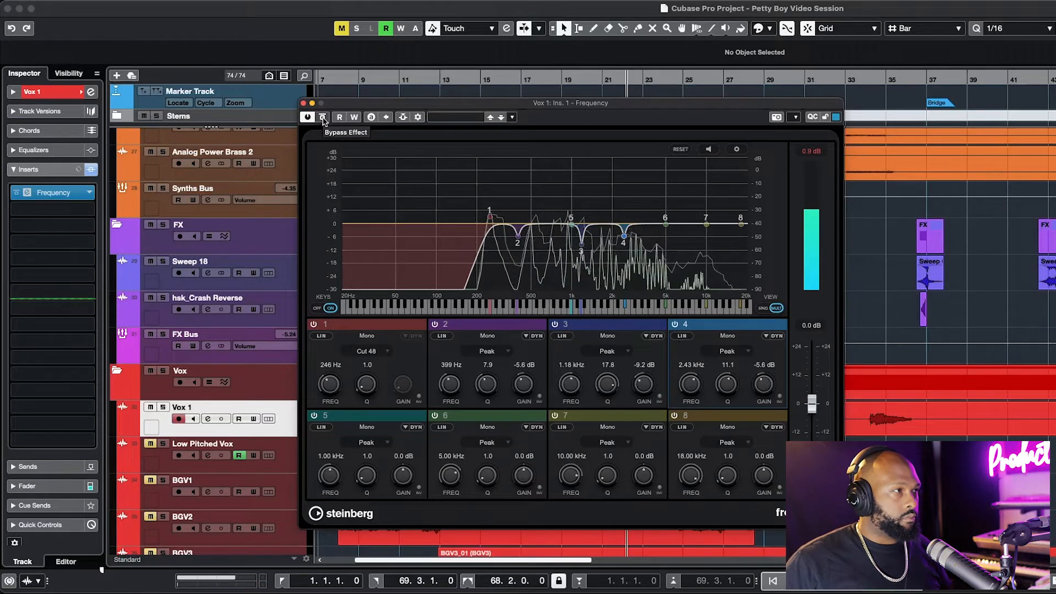
pyautogui.click(323, 118)
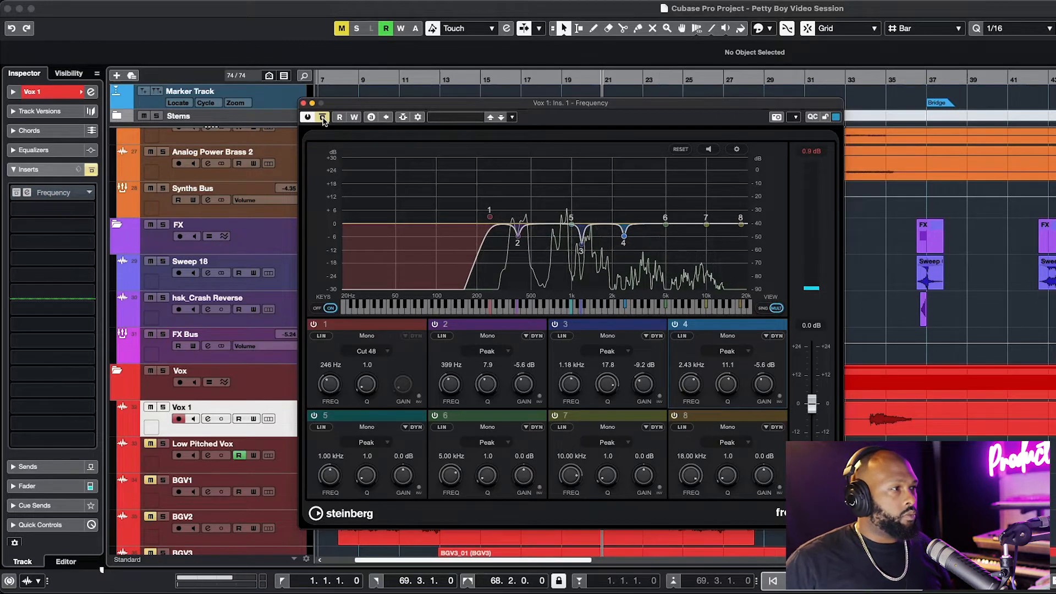
pyautogui.press('s')
pyautogui.click(323, 118)
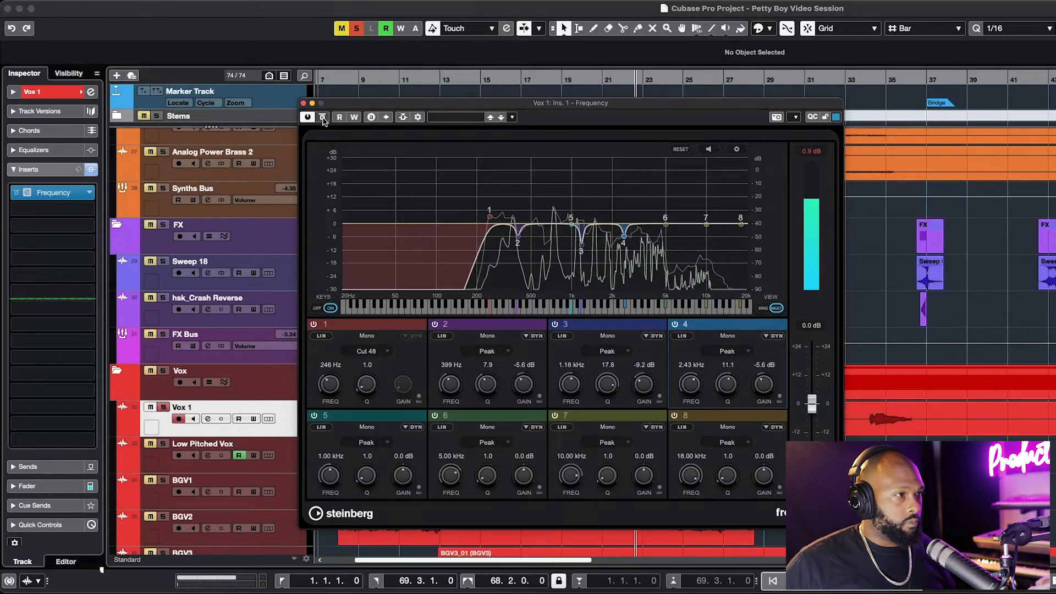
pyautogui.click(323, 118)
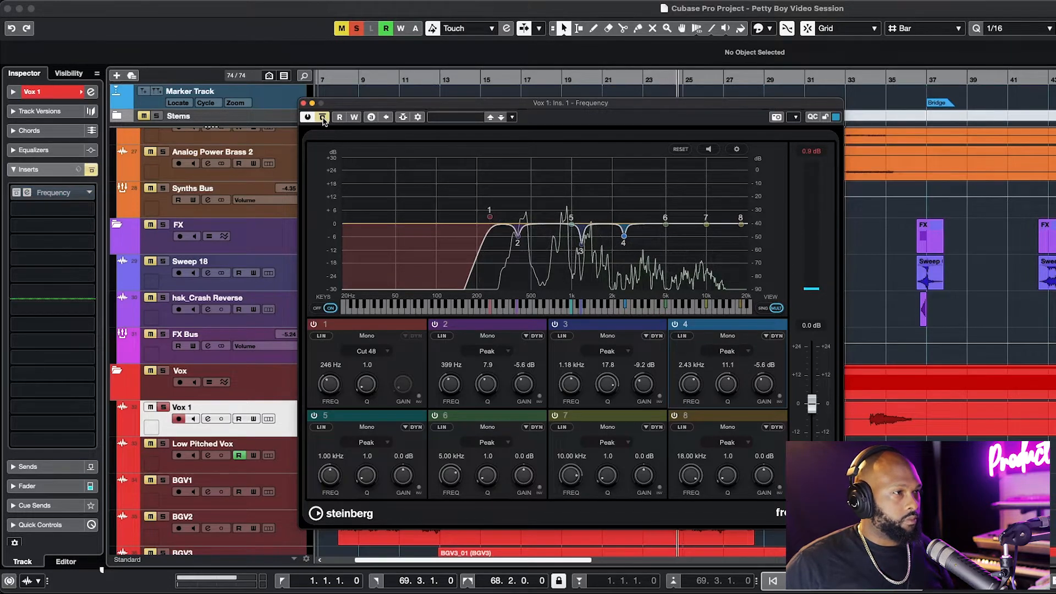
pyautogui.click(323, 118)
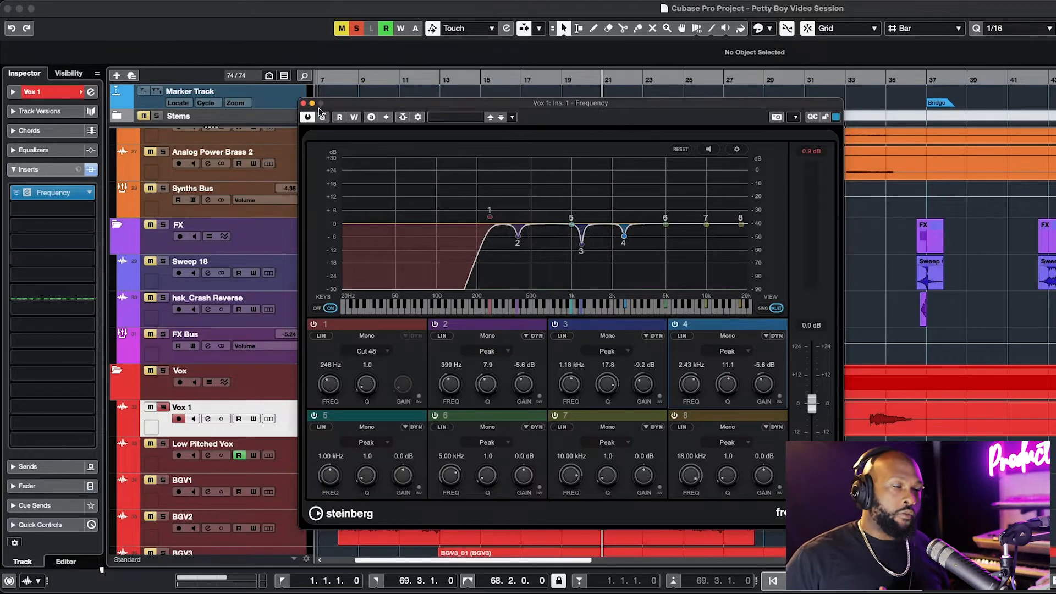
pyautogui.click(303, 102)
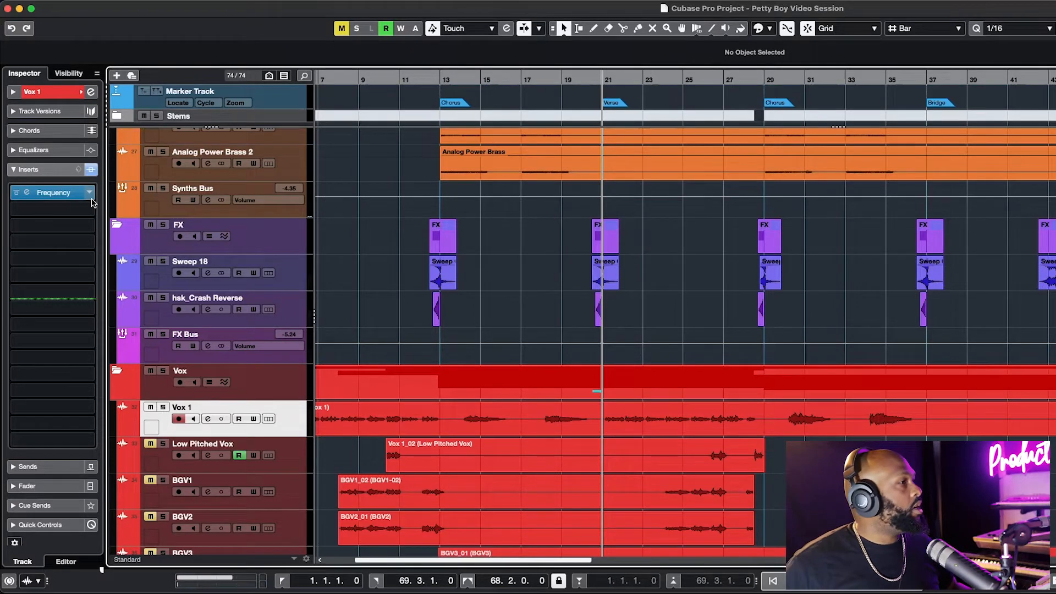
# Insert VintageCompressor in the second insert slot of Vox 1, set its ratio to 4, and place its window above the vocal track
pyautogui.click(87, 196)
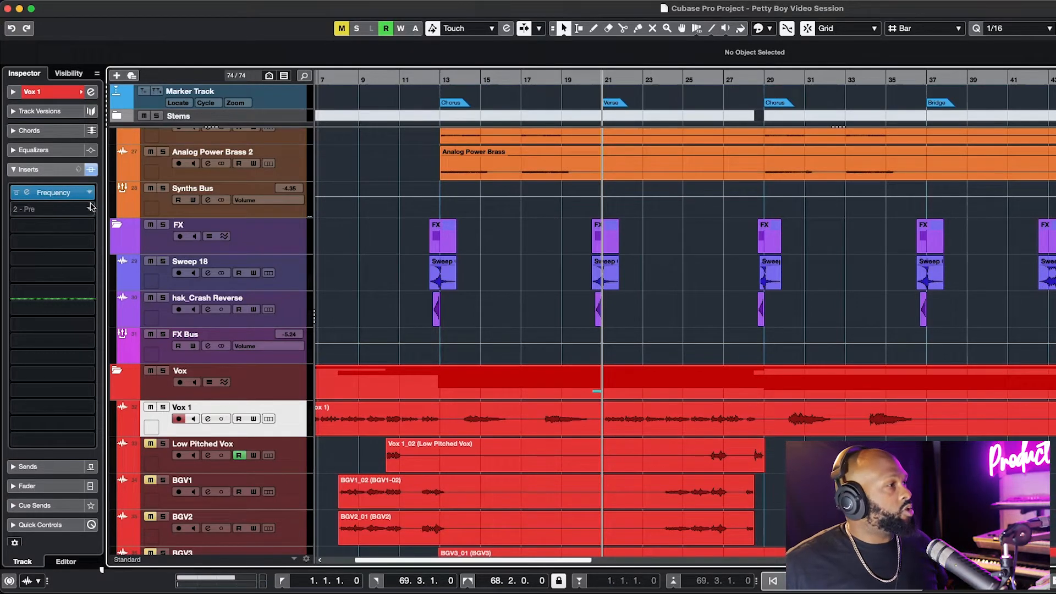
pyautogui.write('vint')
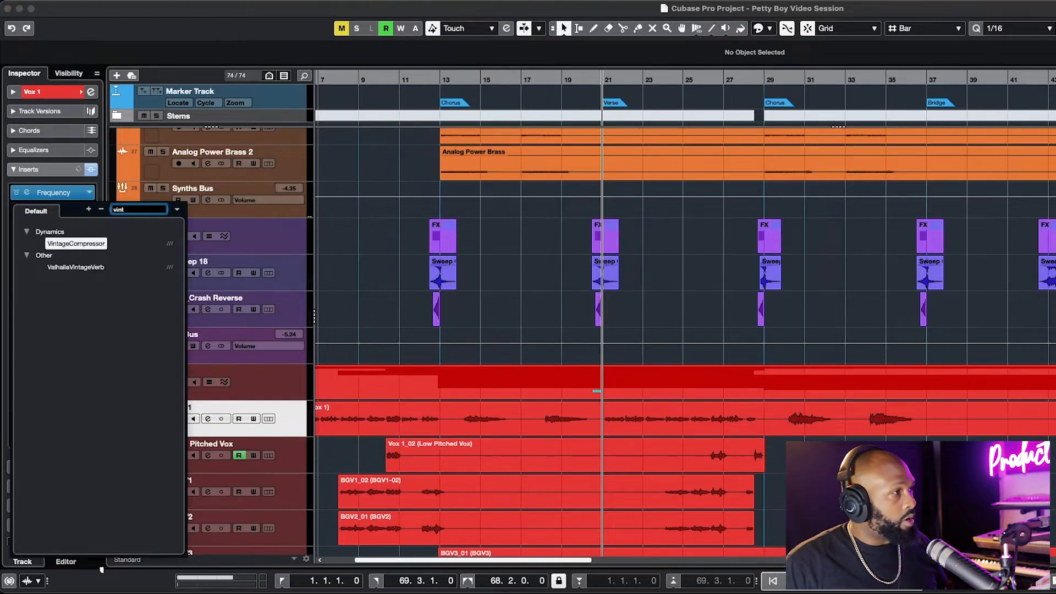
pyautogui.press('Return')
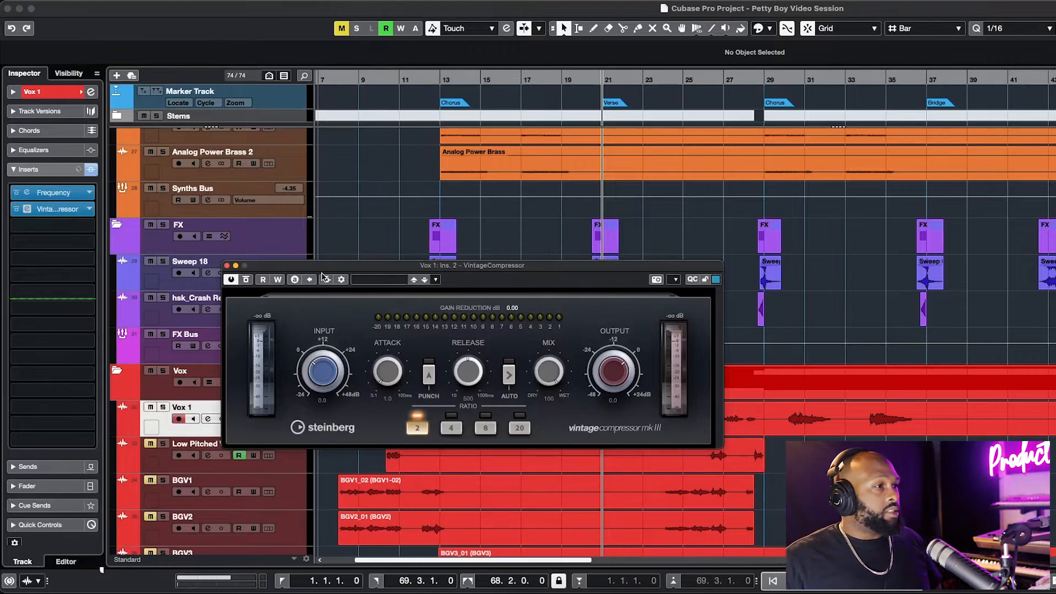
pyautogui.moveTo(364, 268); pyautogui.dragTo(370, 278)
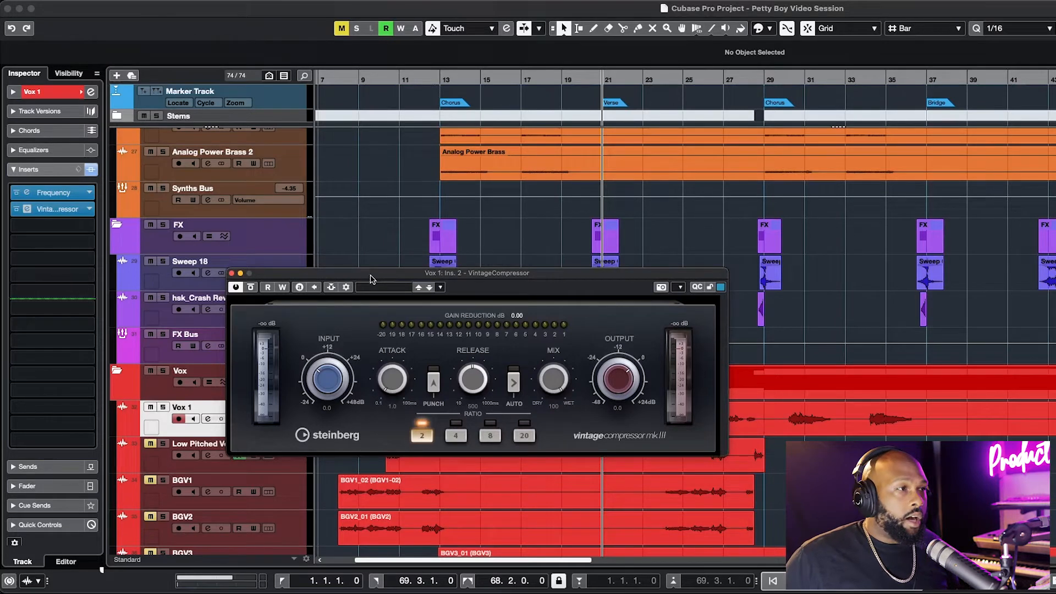
pyautogui.moveTo(452, 273); pyautogui.dragTo(444, 167)
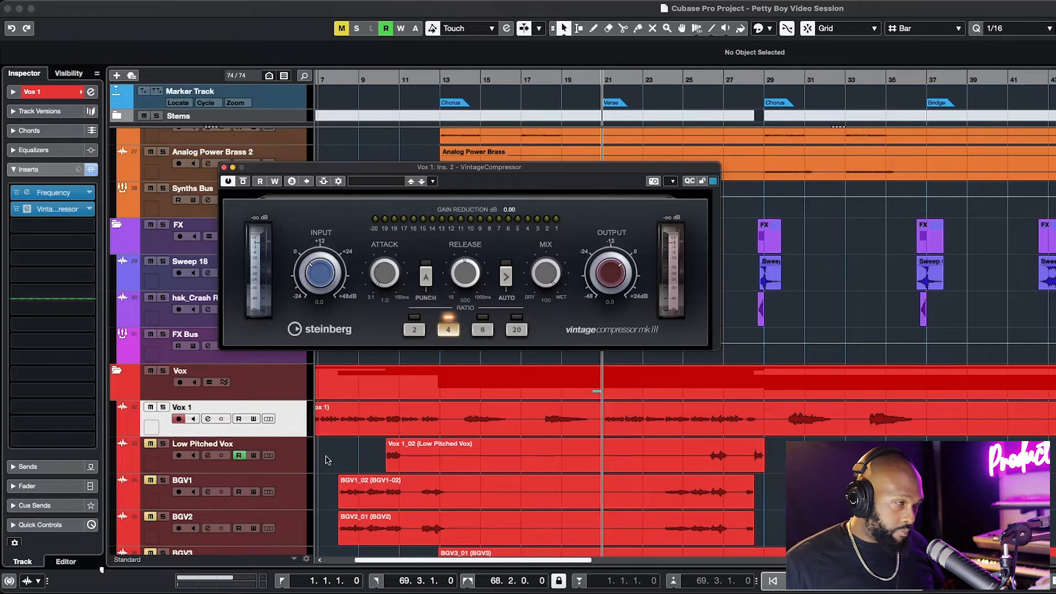
# During playback, set the compressor's attack to 21.5 ms, release to 406 ms, input to 10.4 and output to -12.2
pyautogui.press('space')
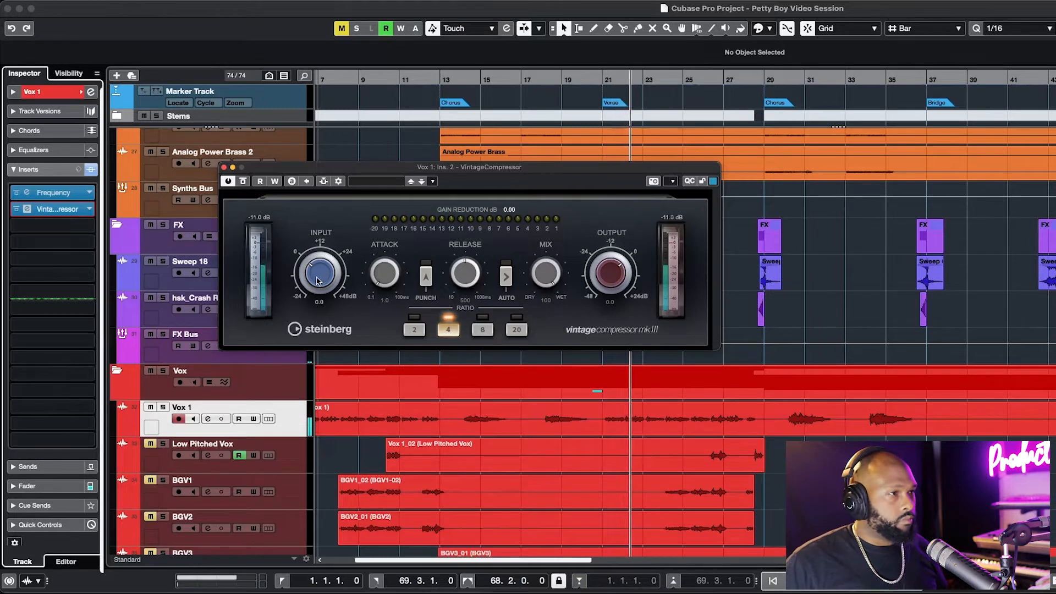
pyautogui.moveTo(317, 281); pyautogui.dragTo(375, 264)
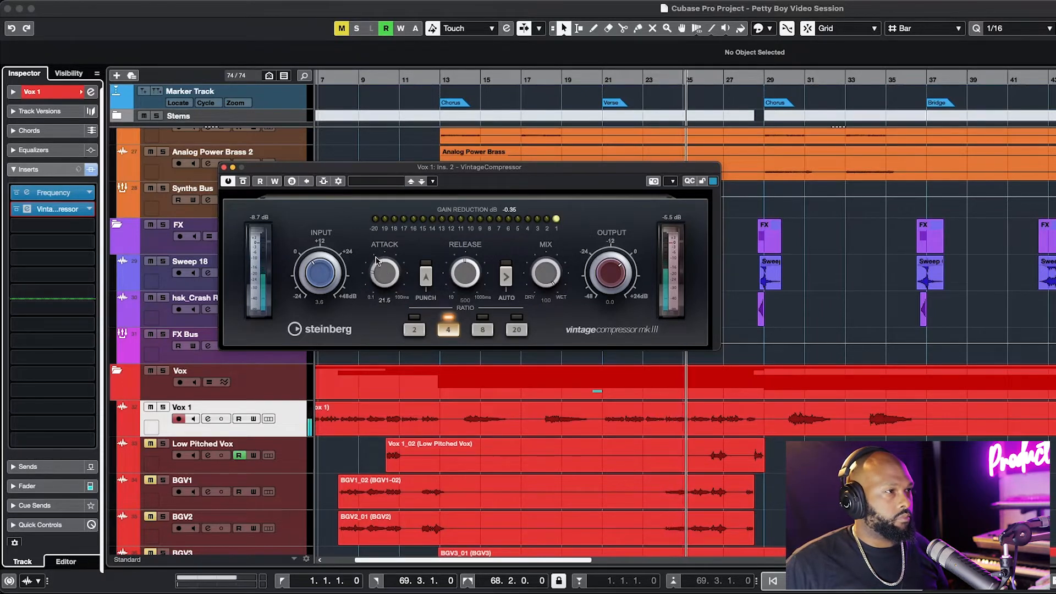
pyautogui.moveTo(477, 273); pyautogui.dragTo(478, 285)
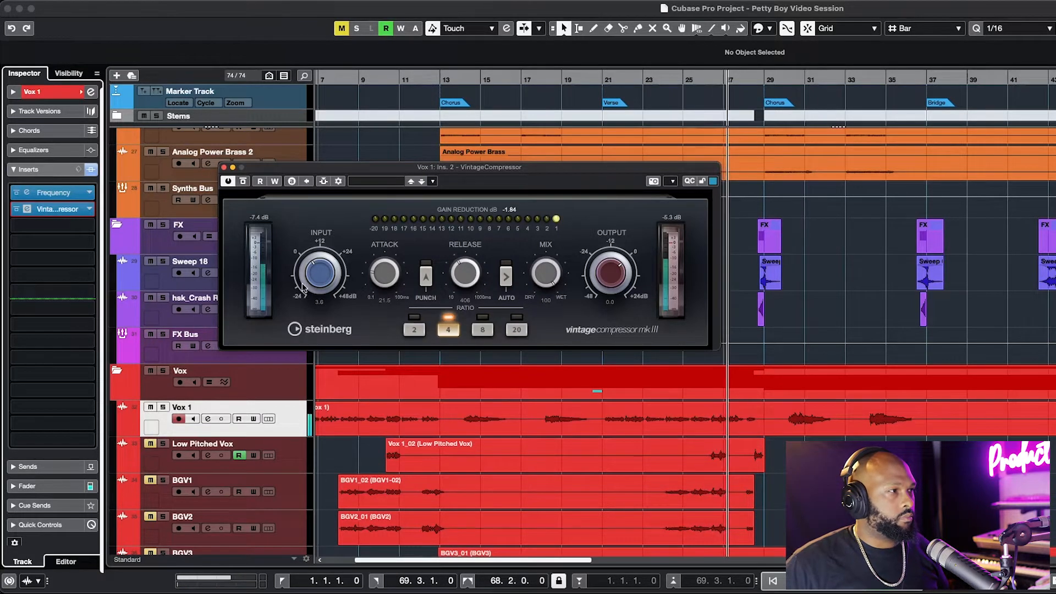
pyautogui.moveTo(317, 282); pyautogui.dragTo(314, 269)
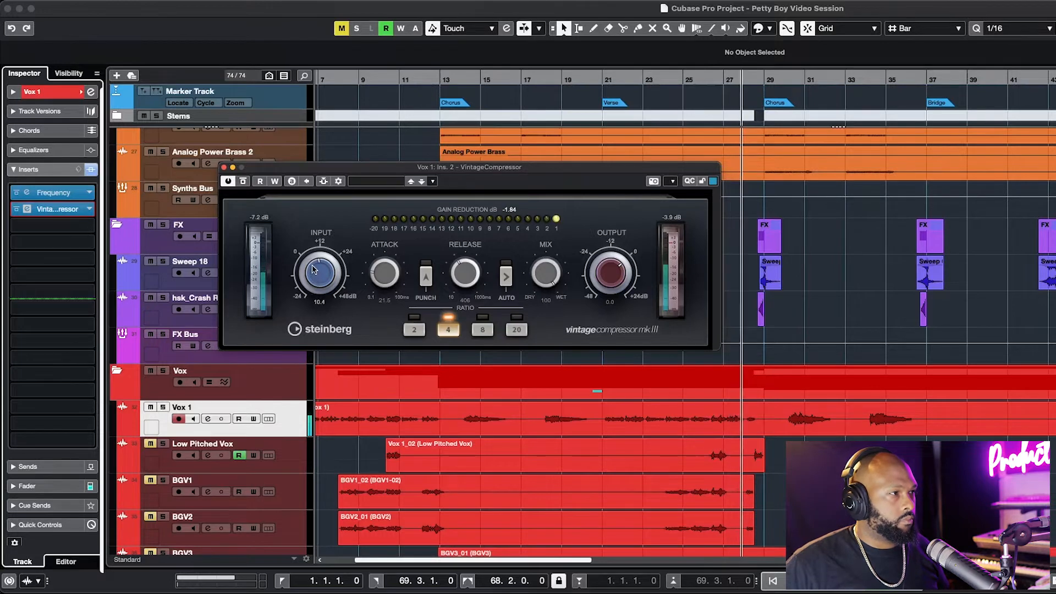
pyautogui.moveTo(604, 276); pyautogui.dragTo(612, 302)
# Restart playback, compare the compressor bypassed and active, and raise its output to -8.3
pyautogui.press('space')
pyautogui.press('space')
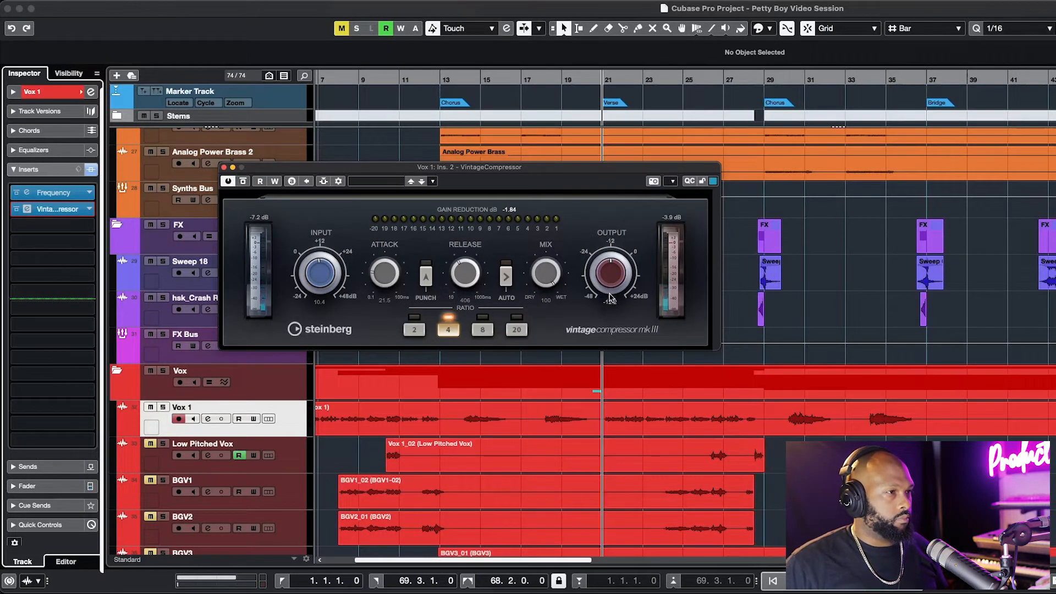
pyautogui.click(244, 181)
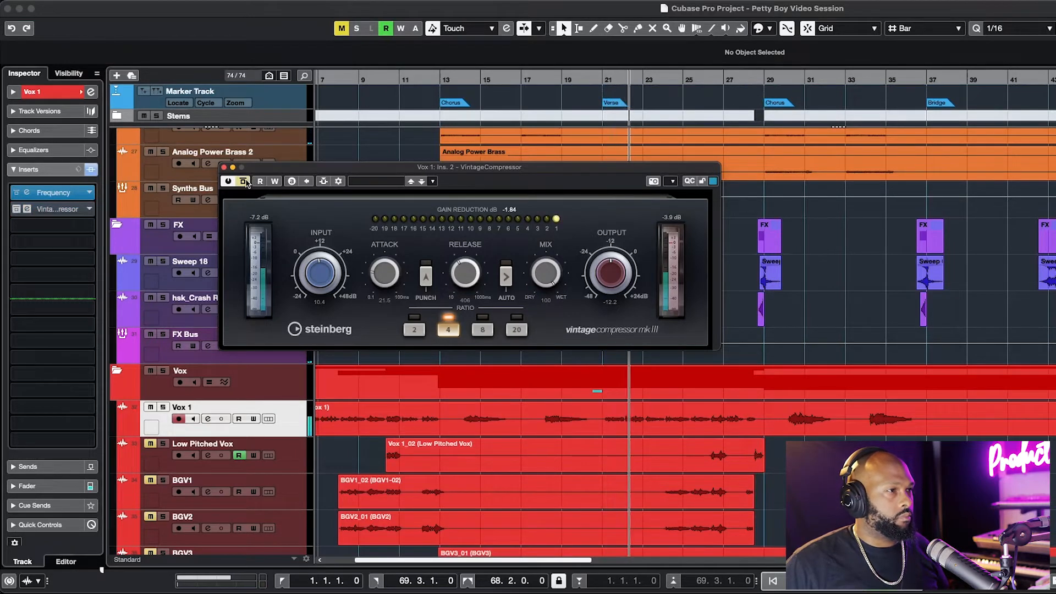
pyautogui.click(244, 181)
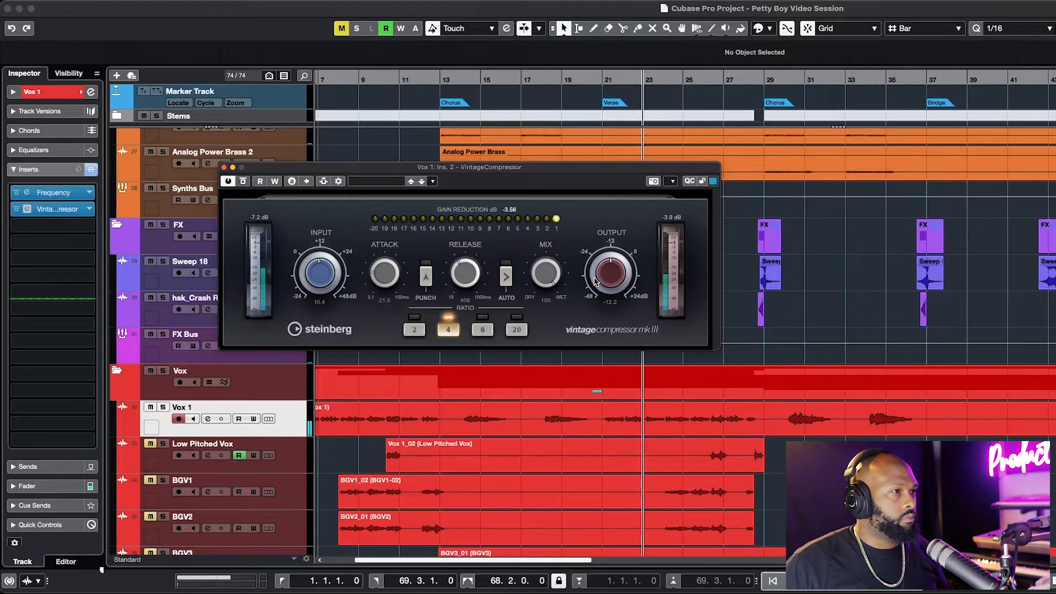
pyautogui.moveTo(595, 281); pyautogui.dragTo(600, 272)
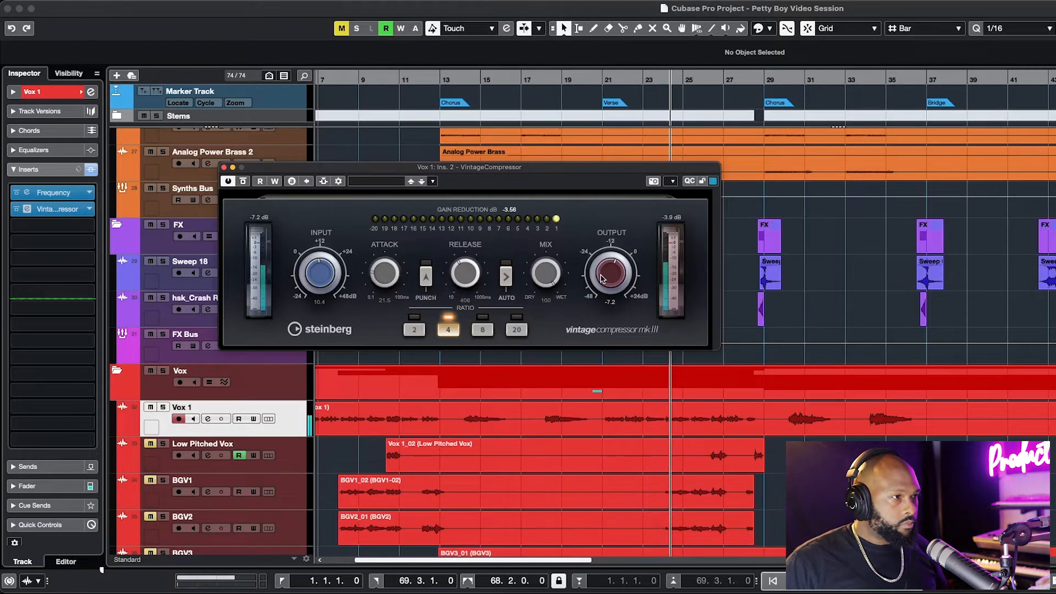
pyautogui.moveTo(601, 276); pyautogui.dragTo(601, 277)
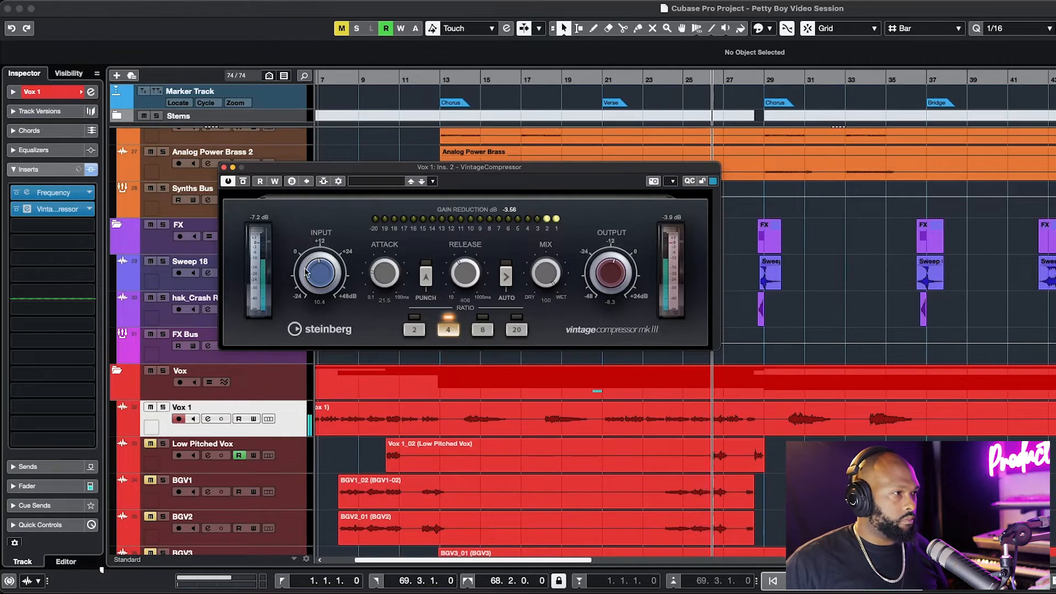
# Set the compressor's attack to 20.0 ms and release to 431 ms, and compare the vocal with the compressor bypassed and active
pyautogui.moveTo(385, 285); pyautogui.dragTo(385, 287)
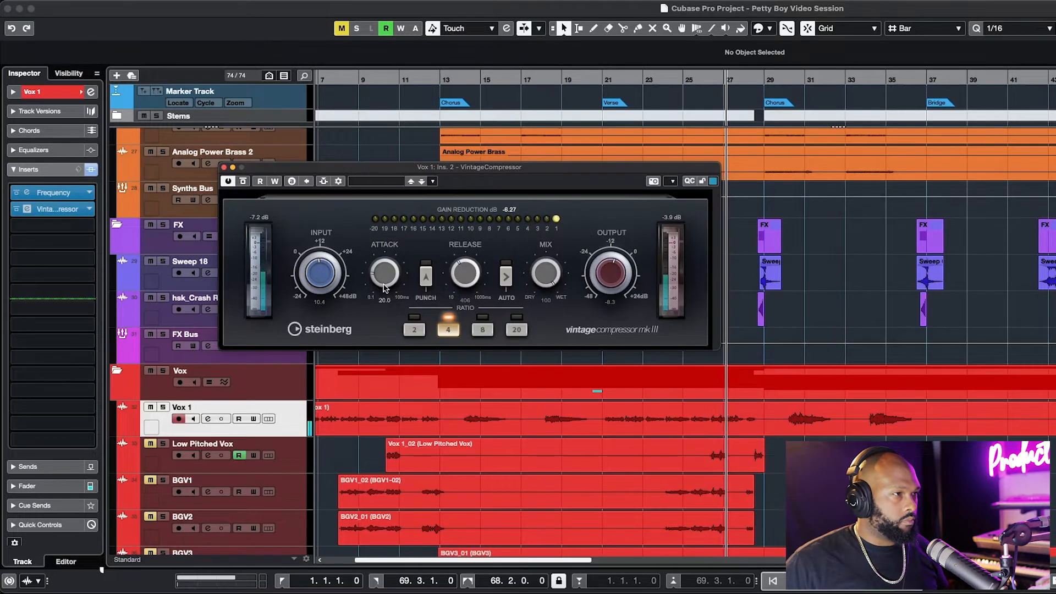
pyautogui.moveTo(457, 282); pyautogui.dragTo(456, 278)
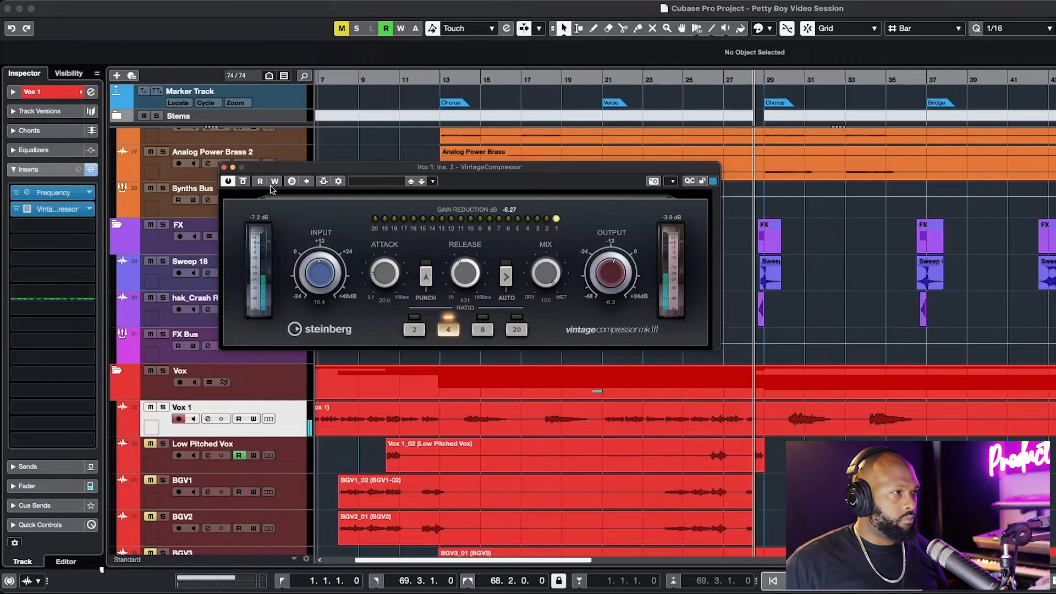
pyautogui.press('space')
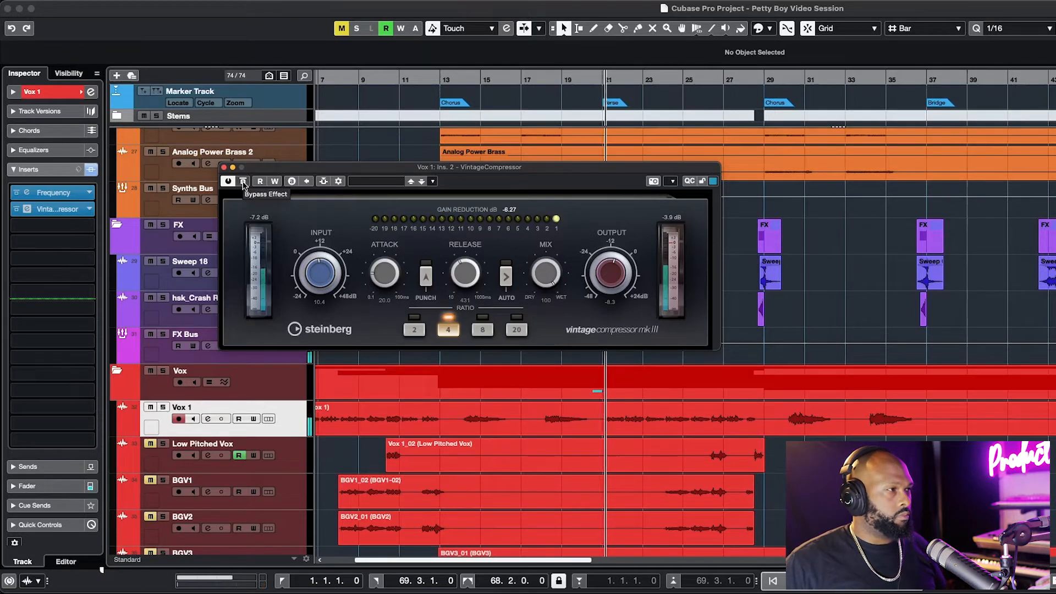
pyautogui.click(242, 183)
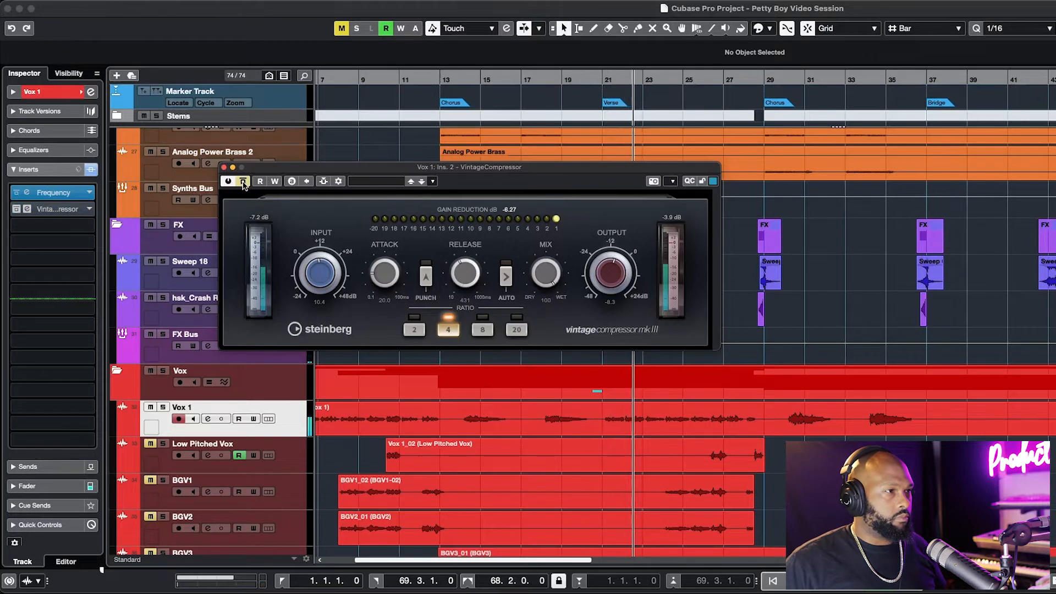
pyautogui.click(242, 182)
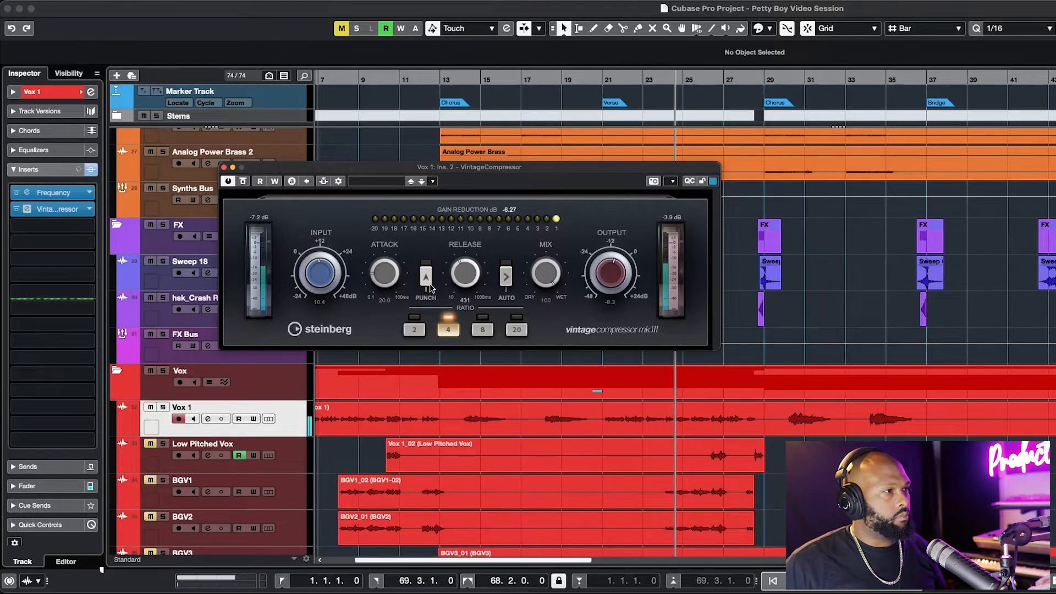
# Shorten the compressor's attack to 15.5 ms, lower its input to 9.0, and replay the vocal before stopping playback
pyautogui.moveTo(381, 275); pyautogui.dragTo(376, 278)
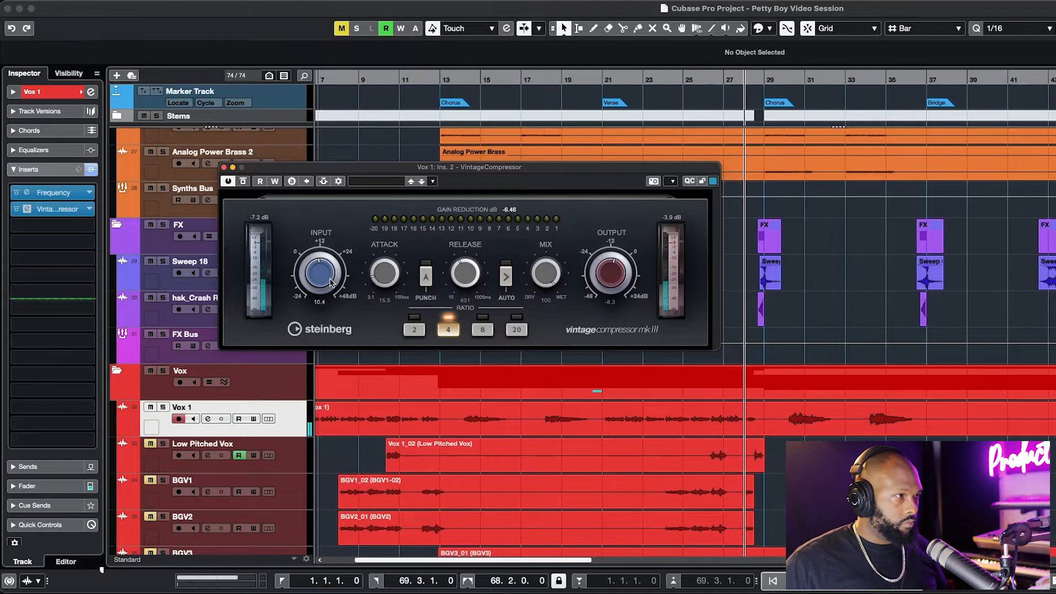
pyautogui.moveTo(333, 282); pyautogui.dragTo(332, 285)
pyautogui.hotkey('shift', 'b')
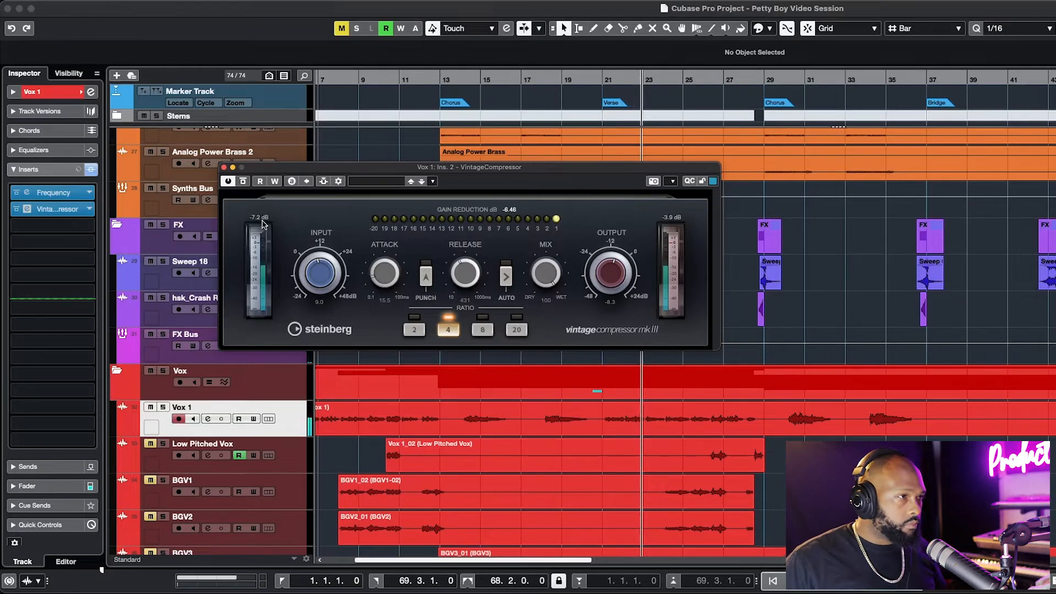
pyautogui.press('space')
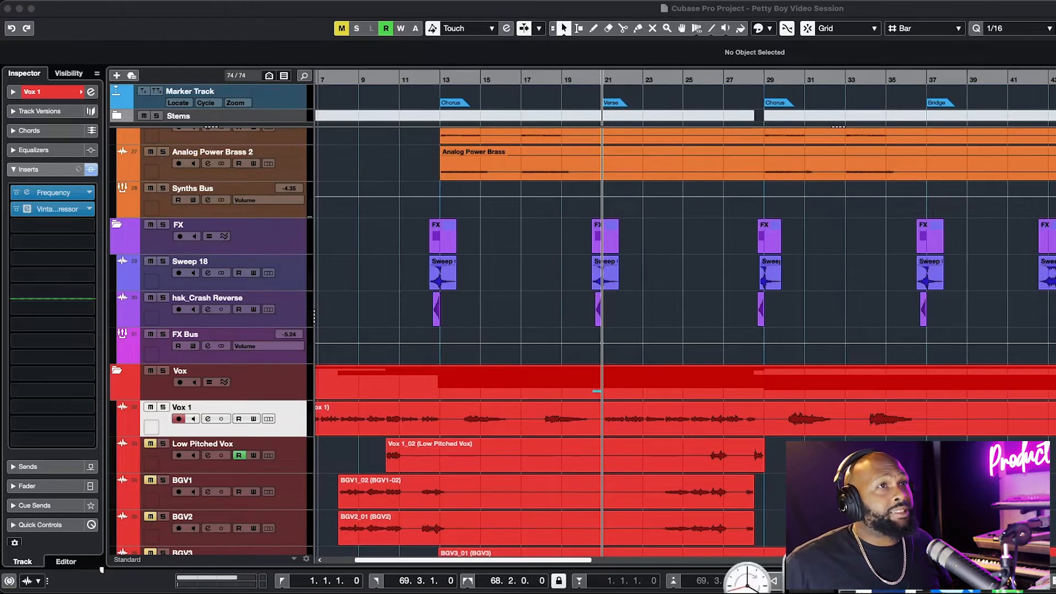
# Insert DeEsser in the third insert slot of Vox 1, close the compressor window, and place the DeEsser window beside the inserts
pyautogui.click(93, 228)
pyautogui.click(92, 227)
pyautogui.write('dees')
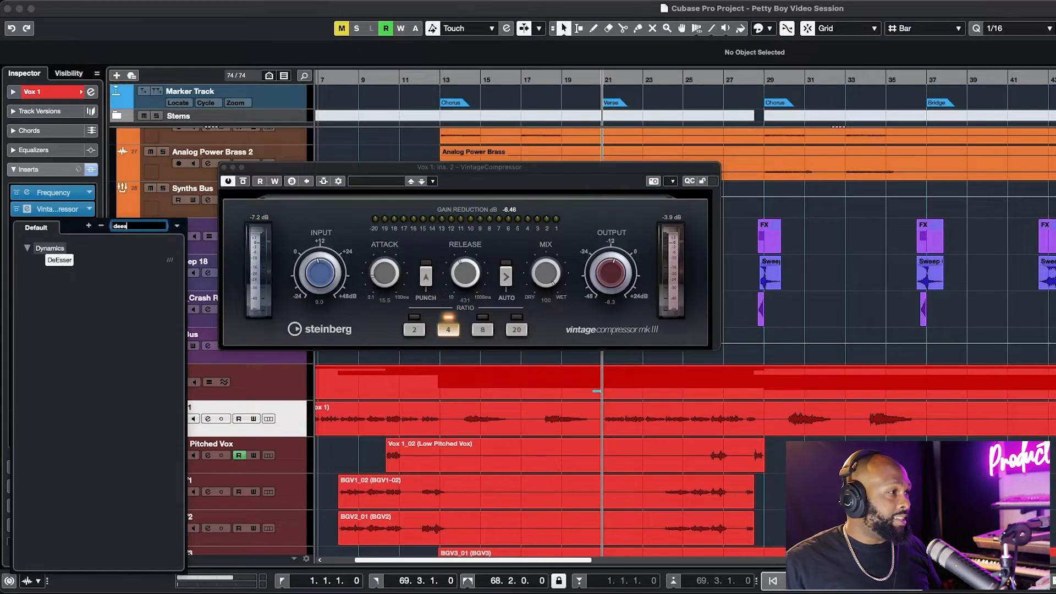
pyautogui.click(57, 261)
pyautogui.click(225, 167)
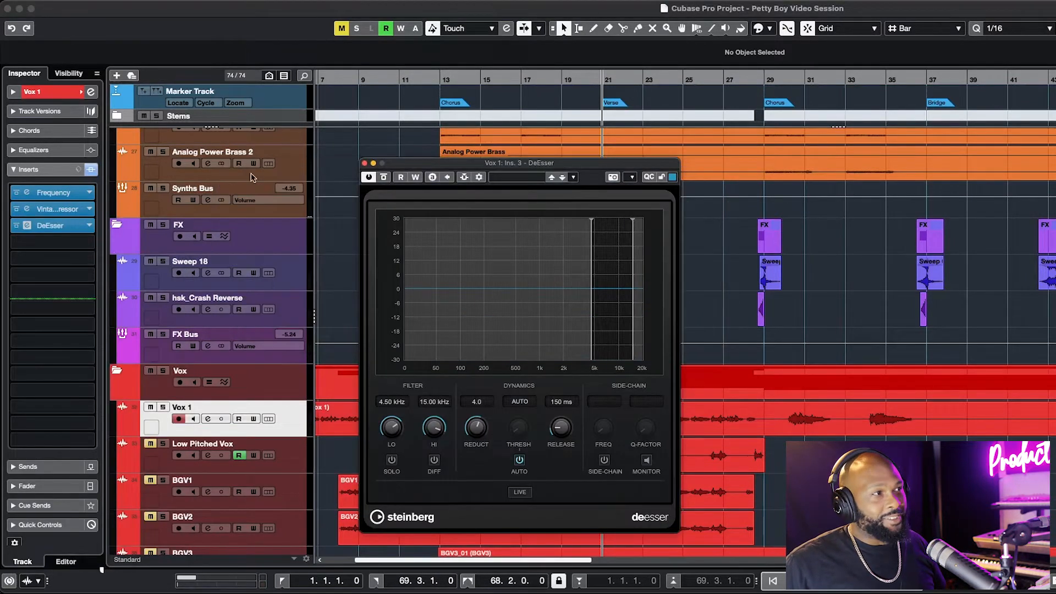
pyautogui.moveTo(469, 164); pyautogui.dragTo(456, 163)
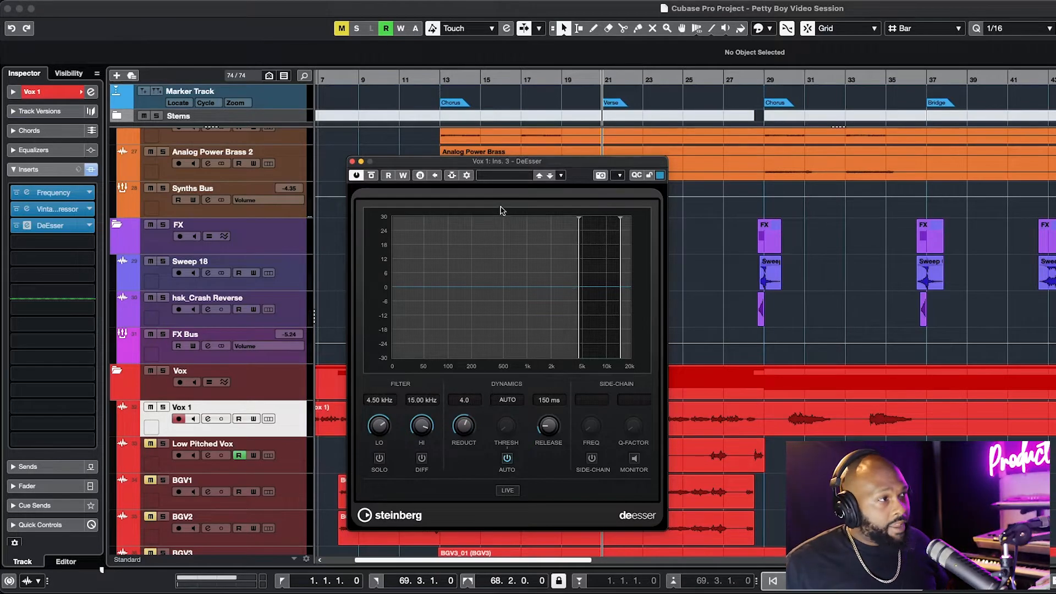
pyautogui.moveTo(461, 162); pyautogui.dragTo(318, 137)
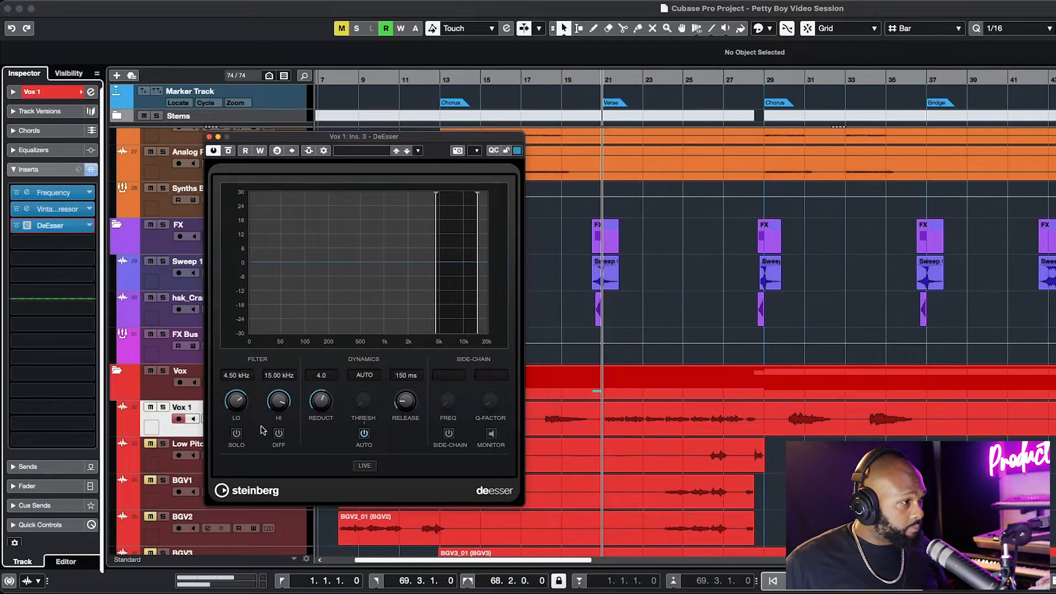
# Play the vocal, audition DeEsser's filter band in solo, raise its low limit to 5.94 kHz, and reduce the reduction to 2.6
pyautogui.press('space')
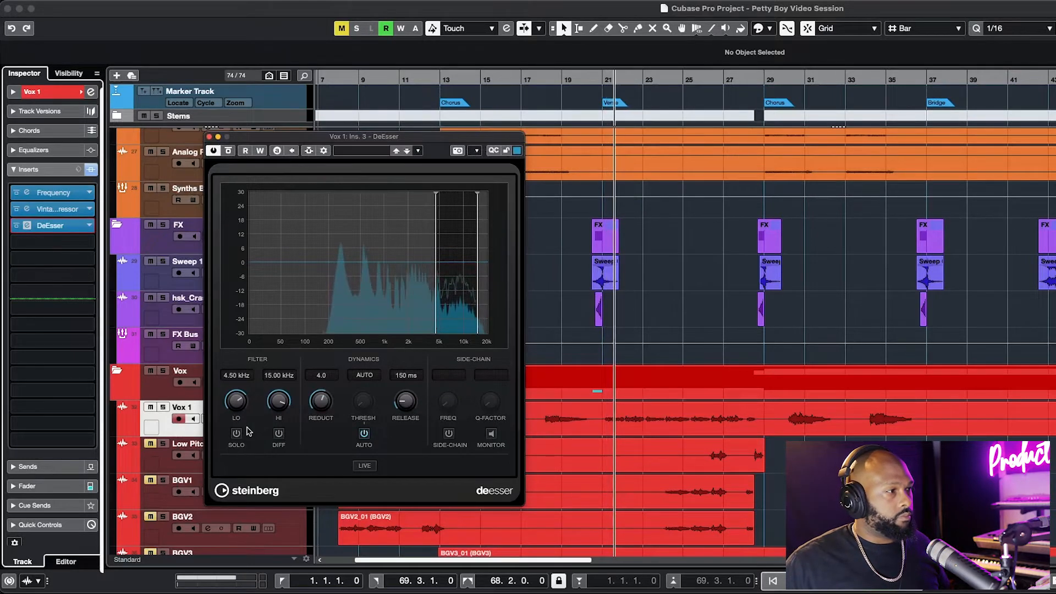
pyautogui.click(236, 434)
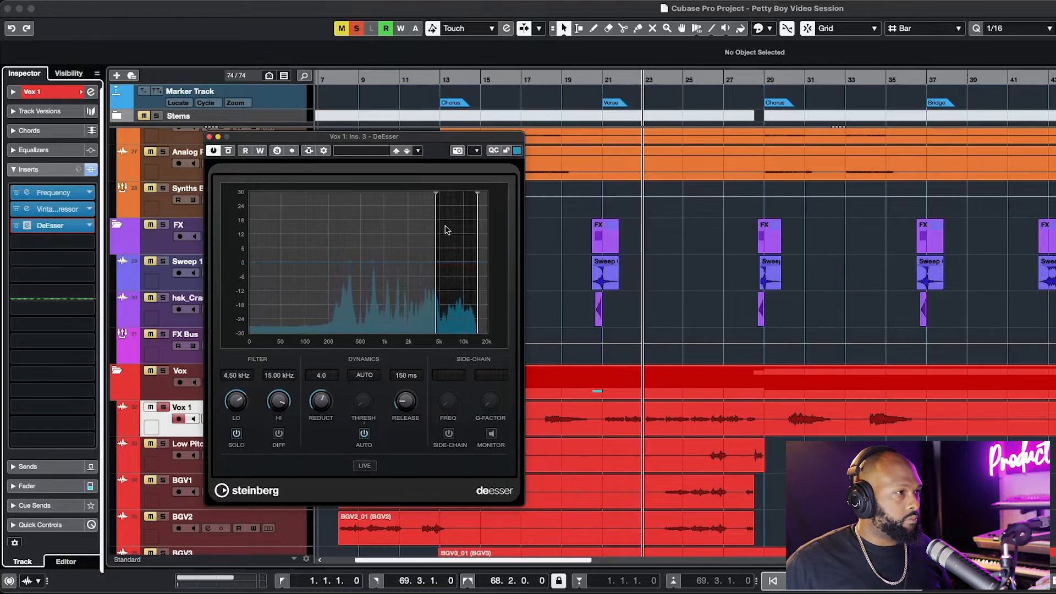
pyautogui.moveTo(438, 252)
pyautogui.mouseDown()
pyautogui.moveTo(408, 263)
pyautogui.moveTo(447, 270)
pyautogui.mouseUp()
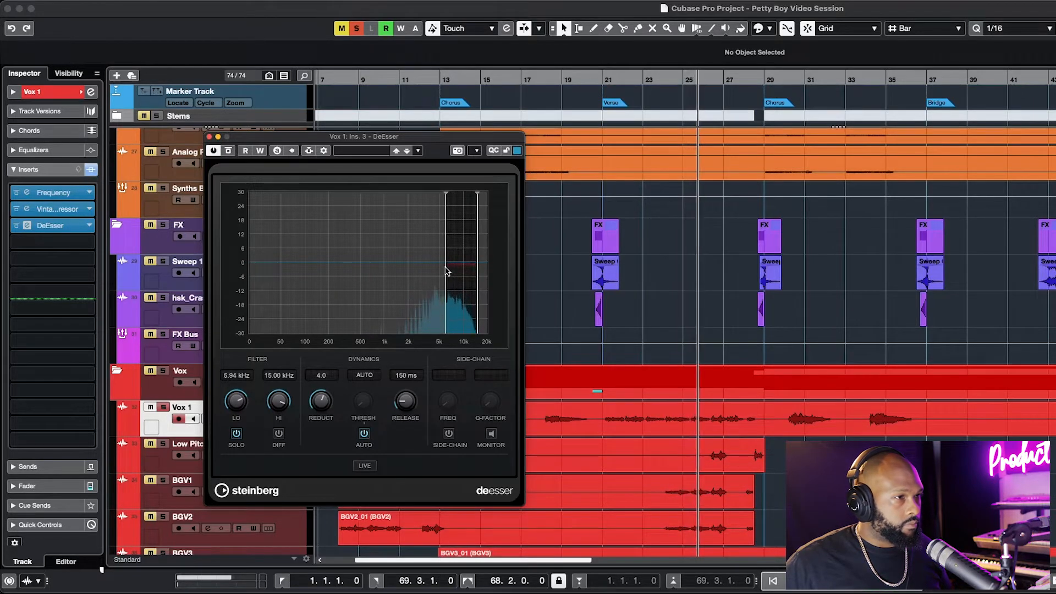
pyautogui.click(684, 81)
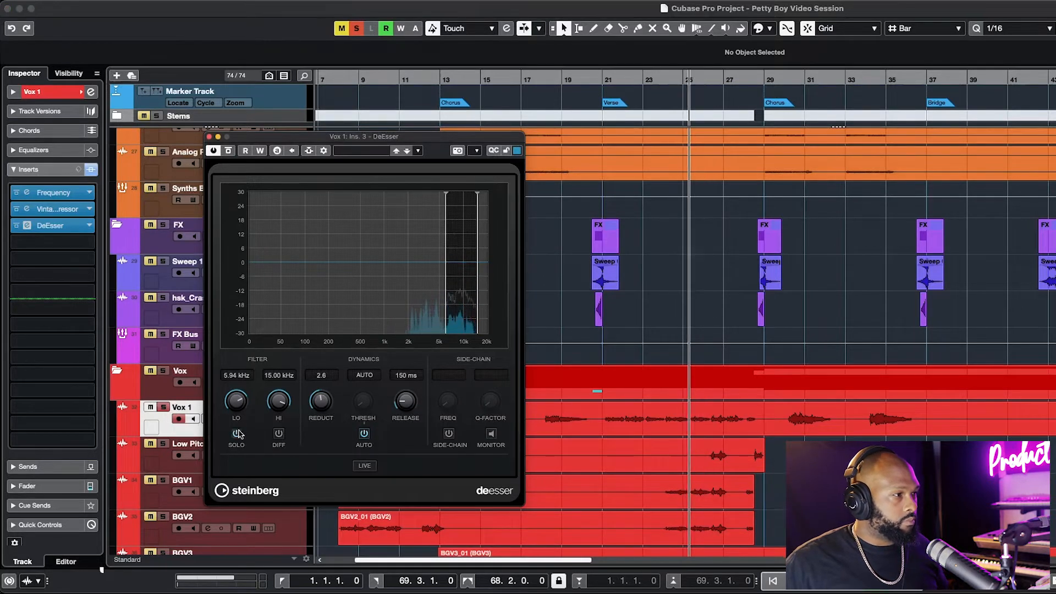
pyautogui.click(238, 434)
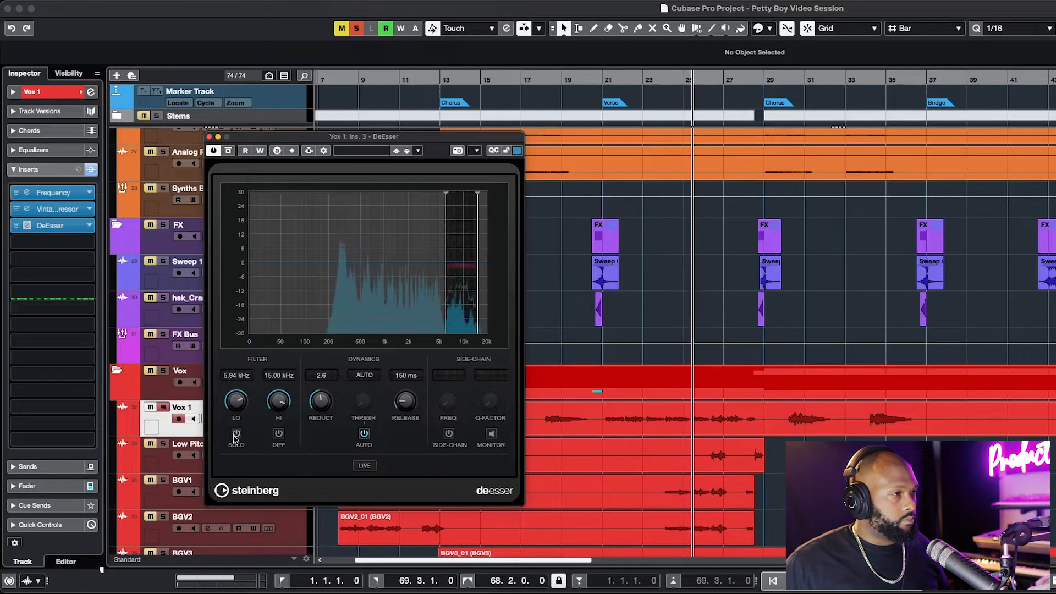
# Compare the vocal with DeEsser bypassed and active, and set its reduction to 2.2
pyautogui.click(229, 151)
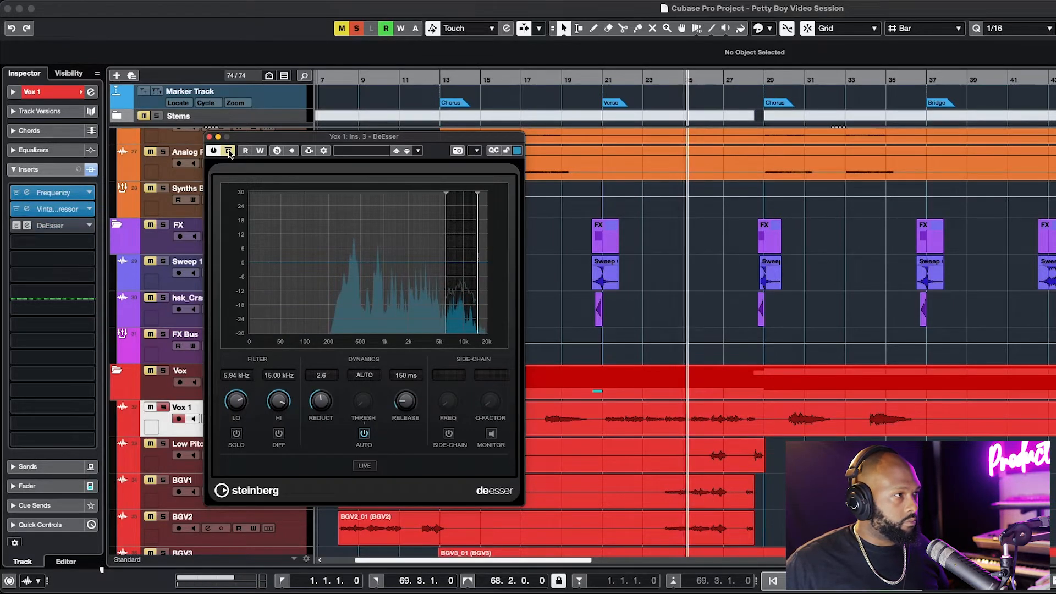
pyautogui.click(229, 151)
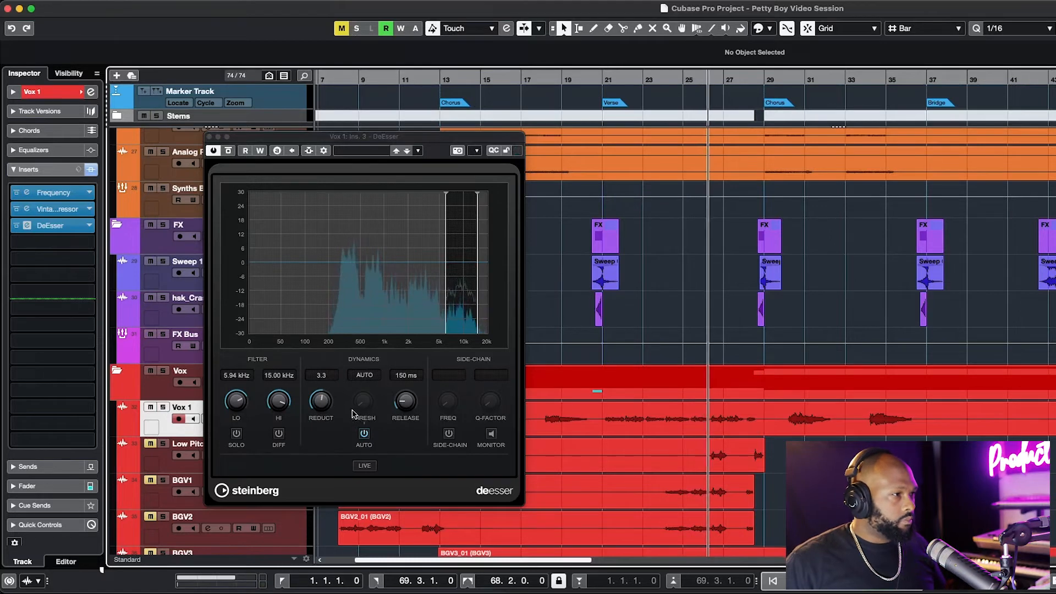
pyautogui.moveTo(329, 406); pyautogui.dragTo(330, 408)
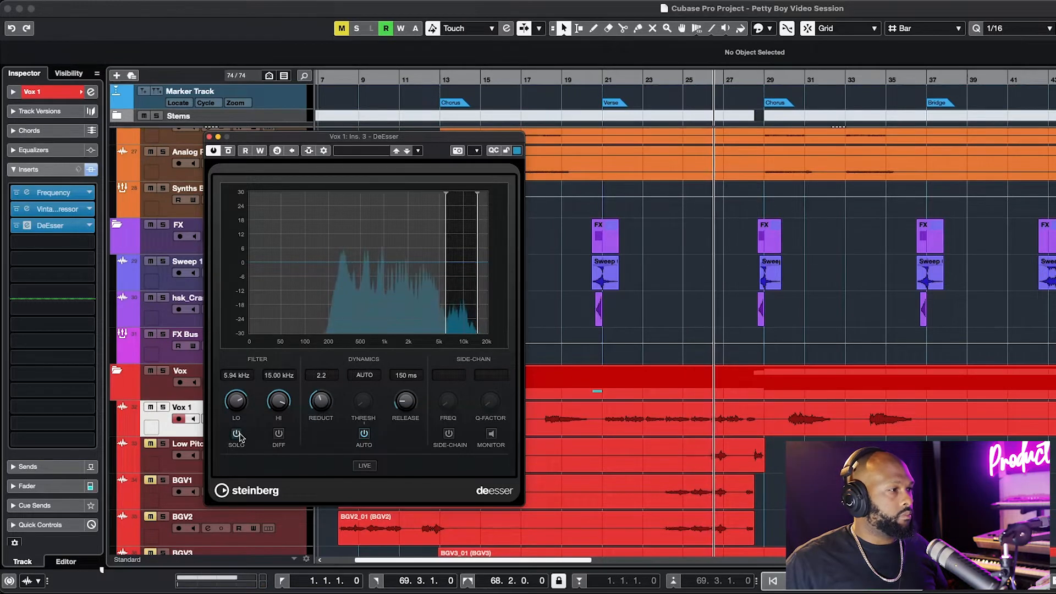
# Replay Vox 1 in solo and narrow DeEsser's filter band to 7.81–12.60 kHz with a reduction of 3.0
pyautogui.press('space')
pyautogui.press('s')
pyautogui.press('space')
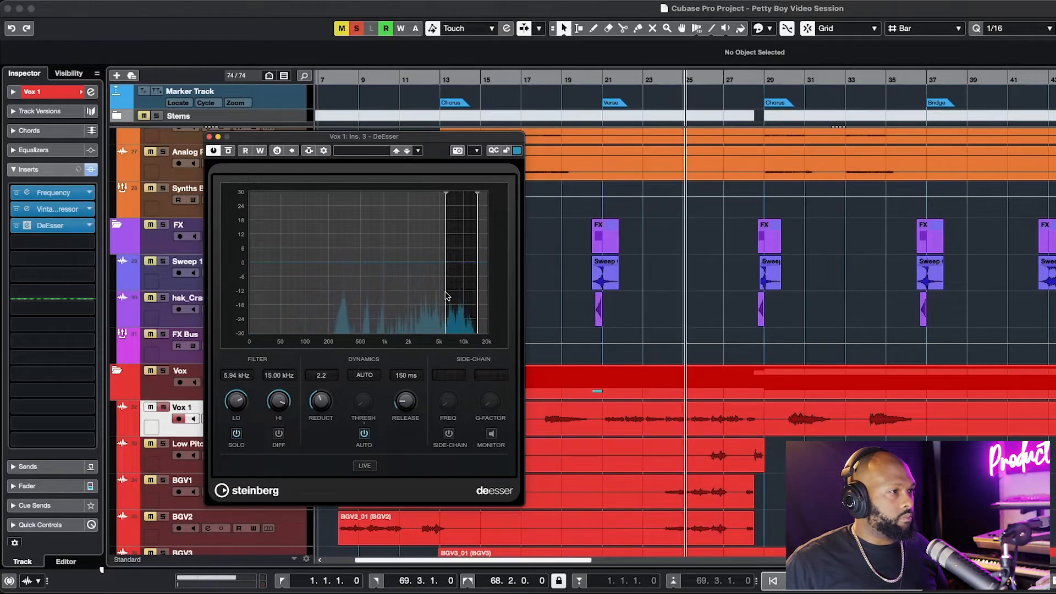
pyautogui.moveTo(446, 293); pyautogui.dragTo(452, 291)
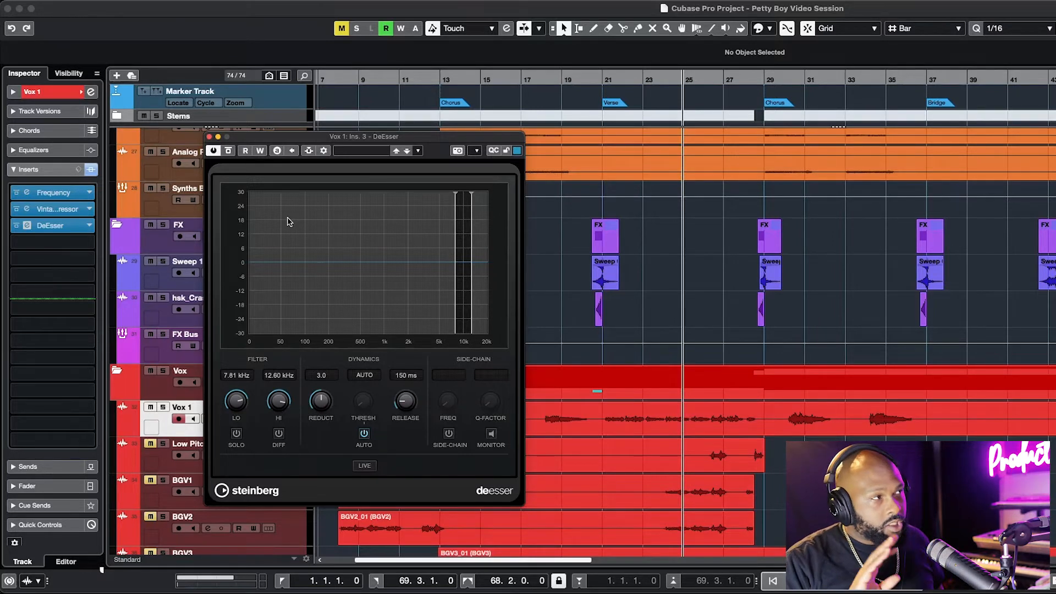
# Replay the same vocal phrase with DeEsser active and bypassed to compare the sibilance, and leave it active
pyautogui.press('space')
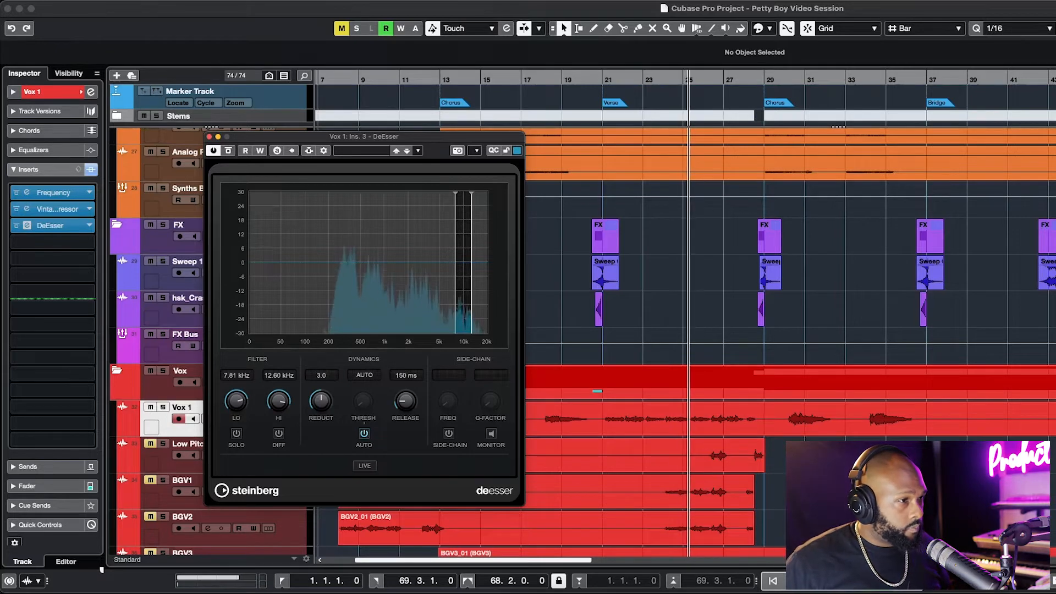
pyautogui.press('space')
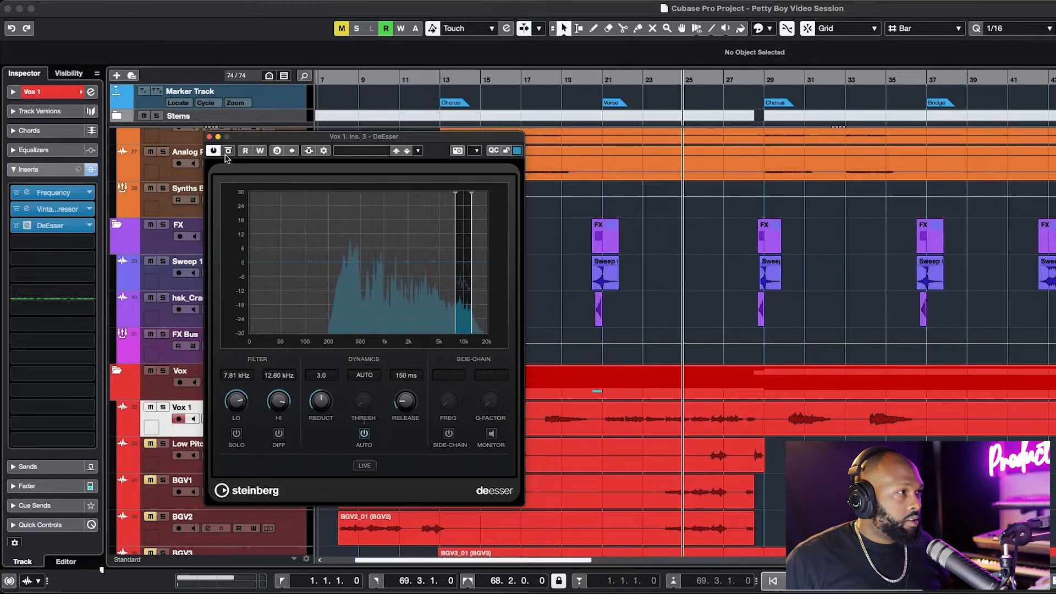
pyautogui.press('space')
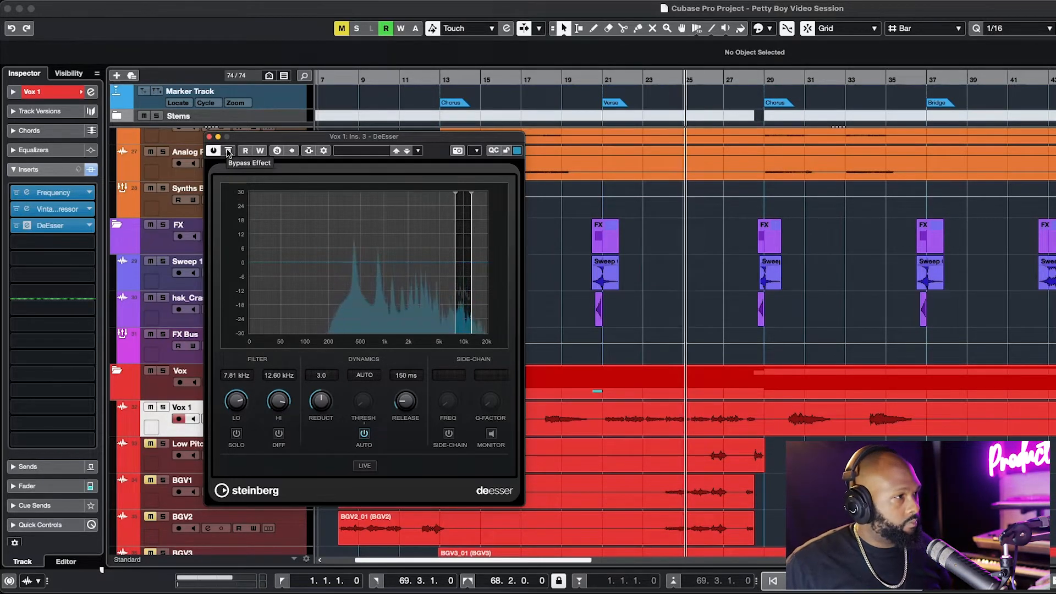
pyautogui.press('space')
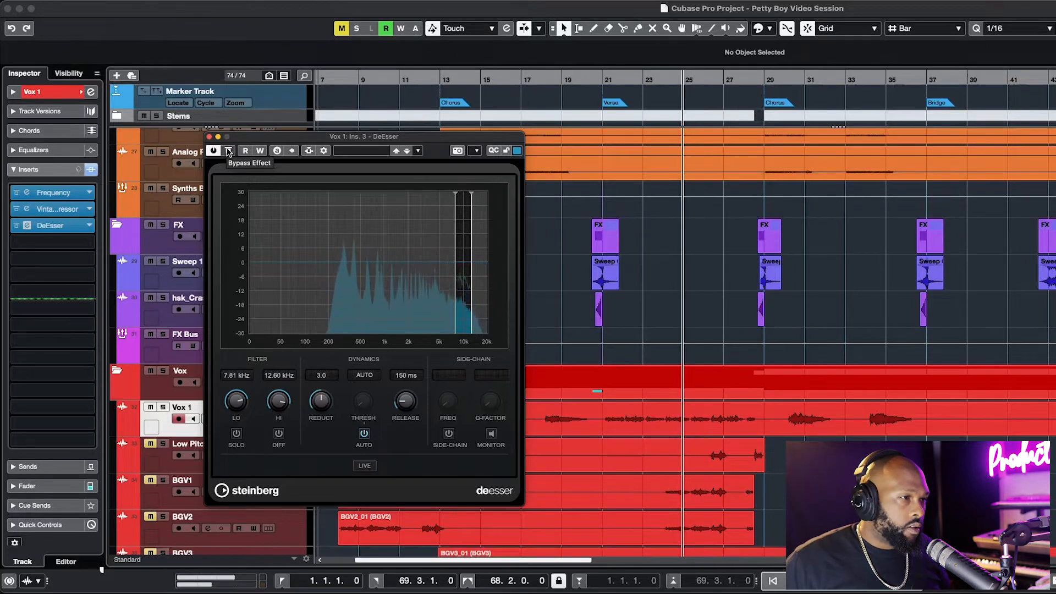
pyautogui.click(229, 153)
pyautogui.press('space')
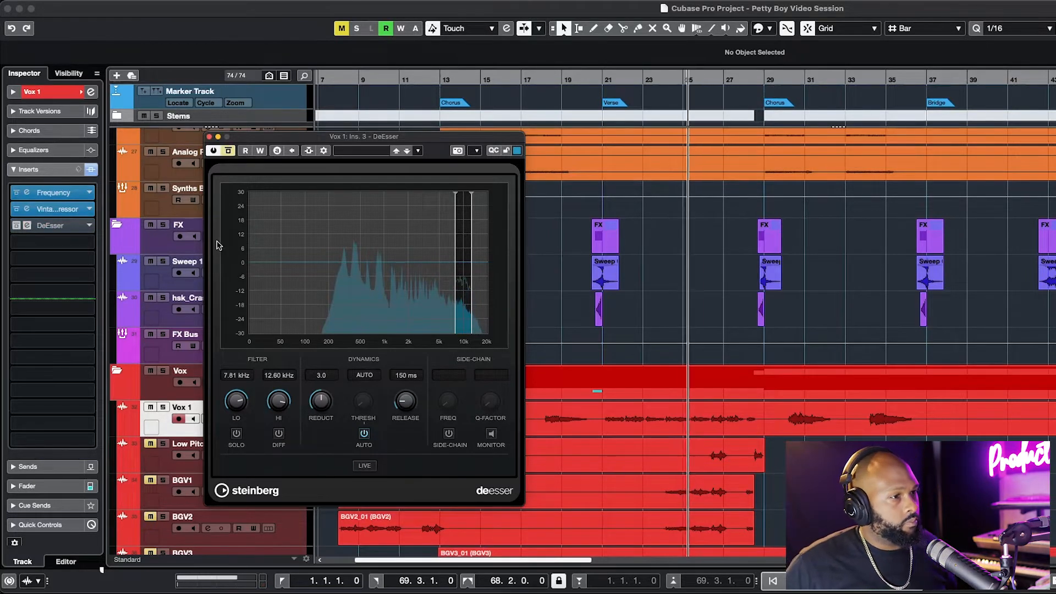
pyautogui.press('space')
pyautogui.click(229, 152)
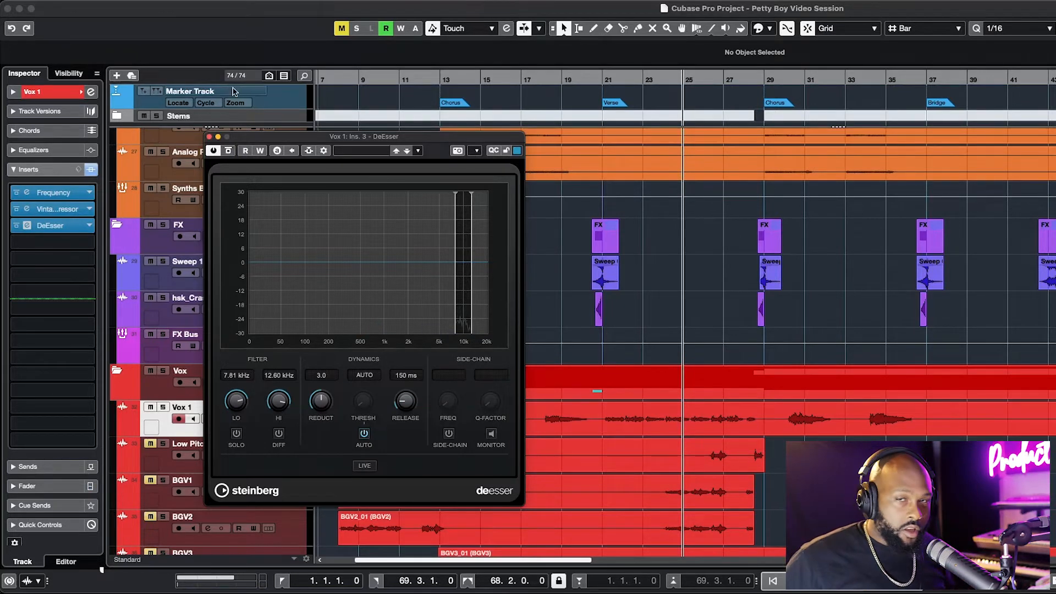
# Close DeEsser, insert Magneto II in the fourth insert slot of Vox 1, and place its window beside the inserts
pyautogui.click(210, 137)
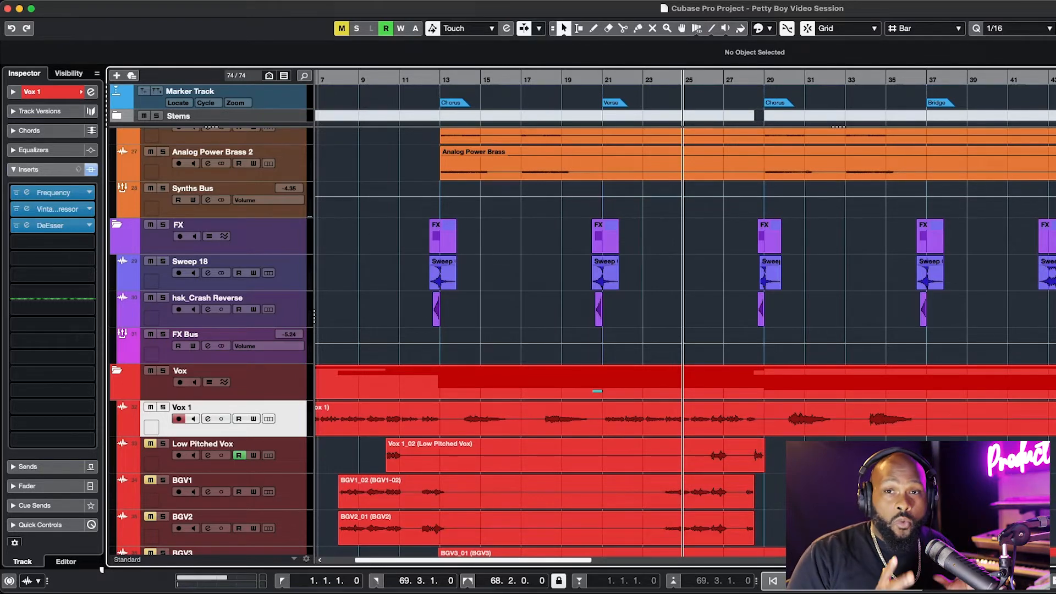
pyautogui.click(87, 242)
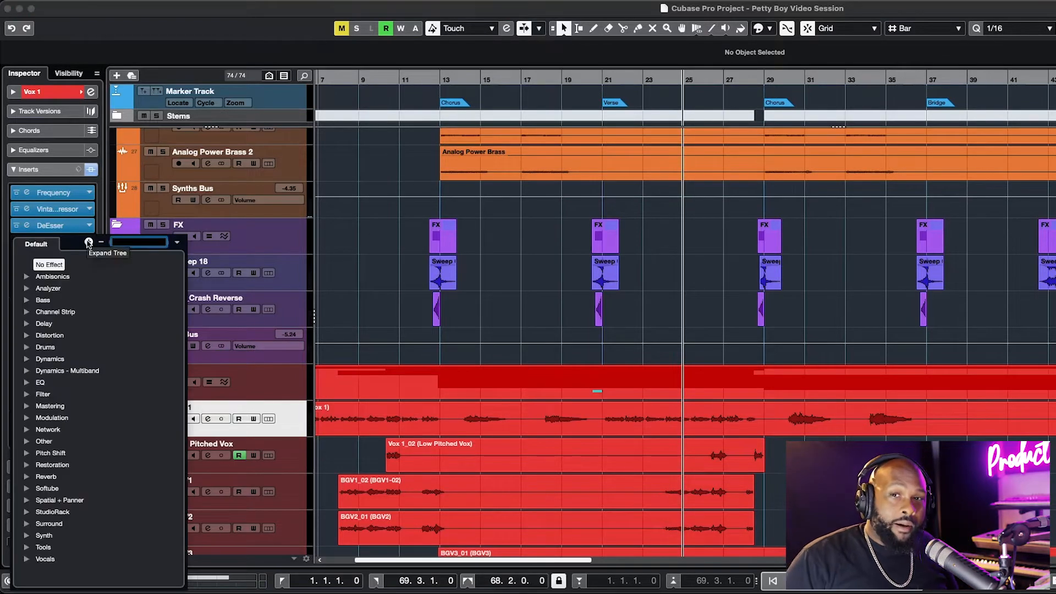
pyautogui.write('magneto')
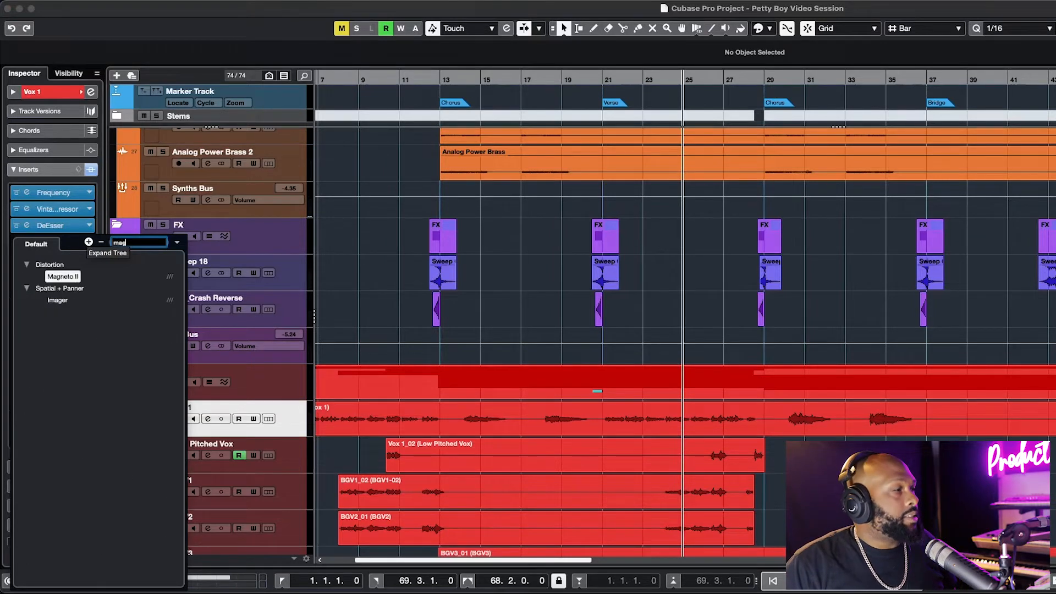
pyautogui.press('Return')
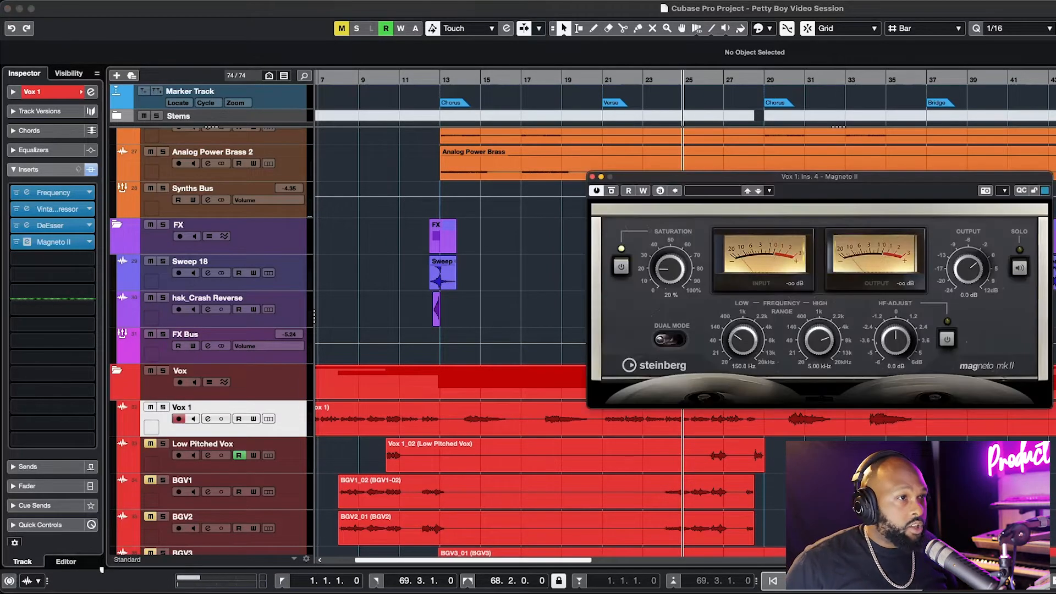
pyautogui.moveTo(728, 181); pyautogui.dragTo(573, 238)
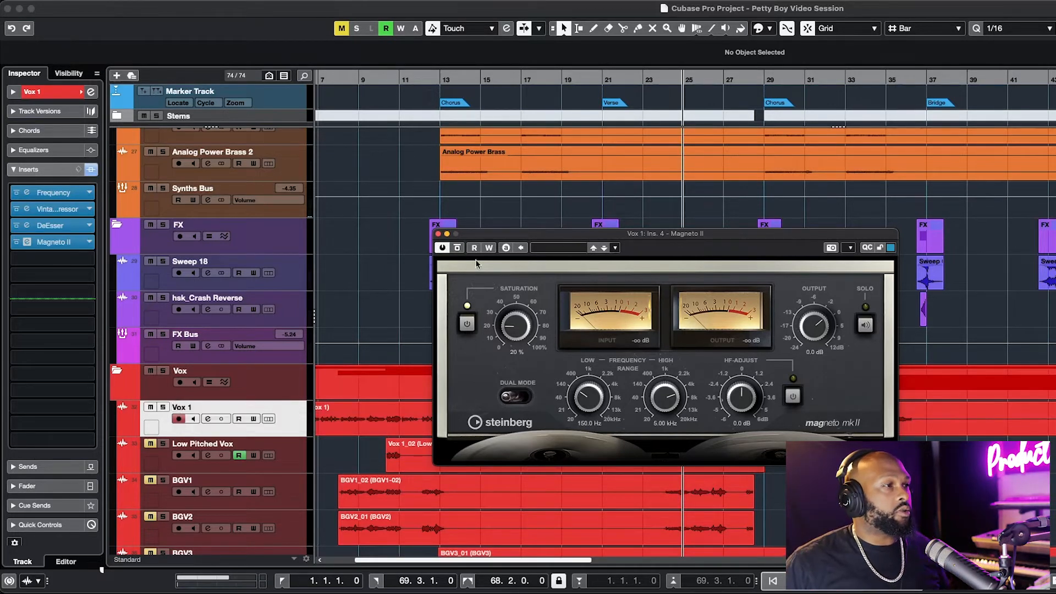
pyautogui.moveTo(568, 232); pyautogui.dragTo(326, 236)
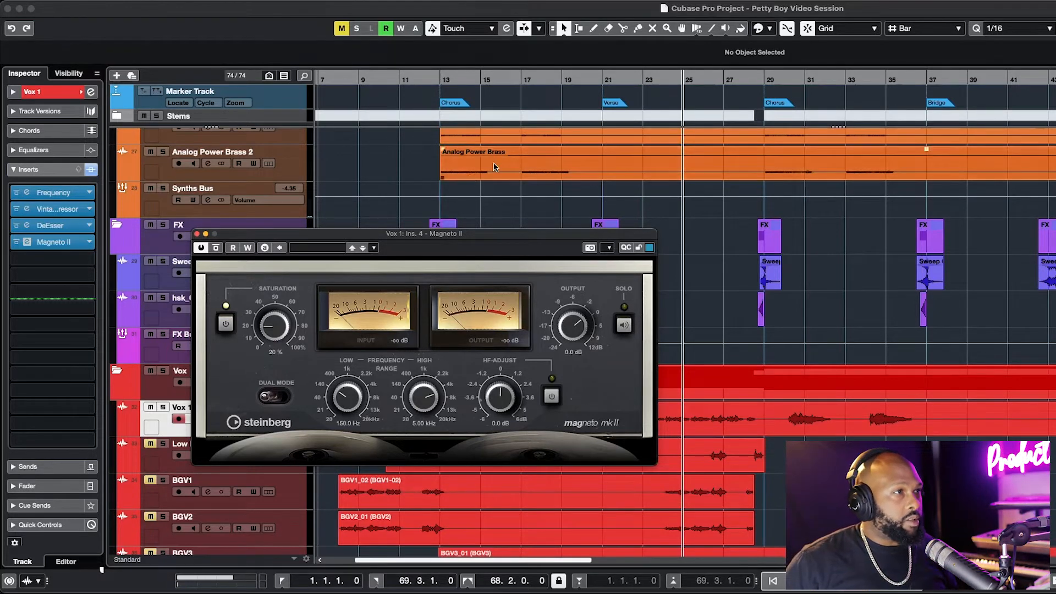
# Play from bar 21 and set Magneto II's frequency range to 179.2 Hz at the low end and 8.30 kHz at the high end
pyautogui.click(603, 80)
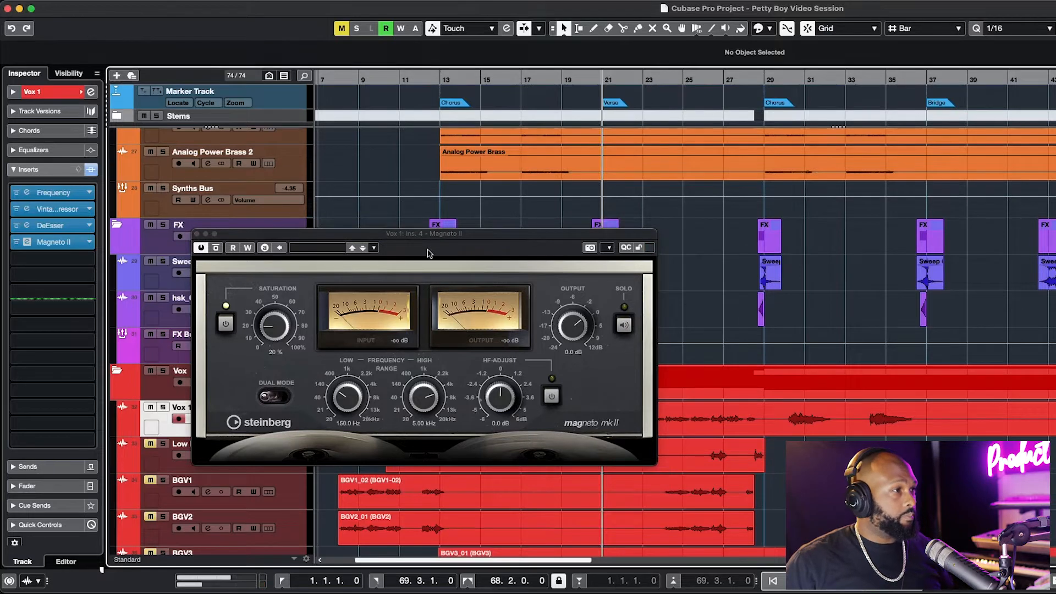
pyautogui.press('space')
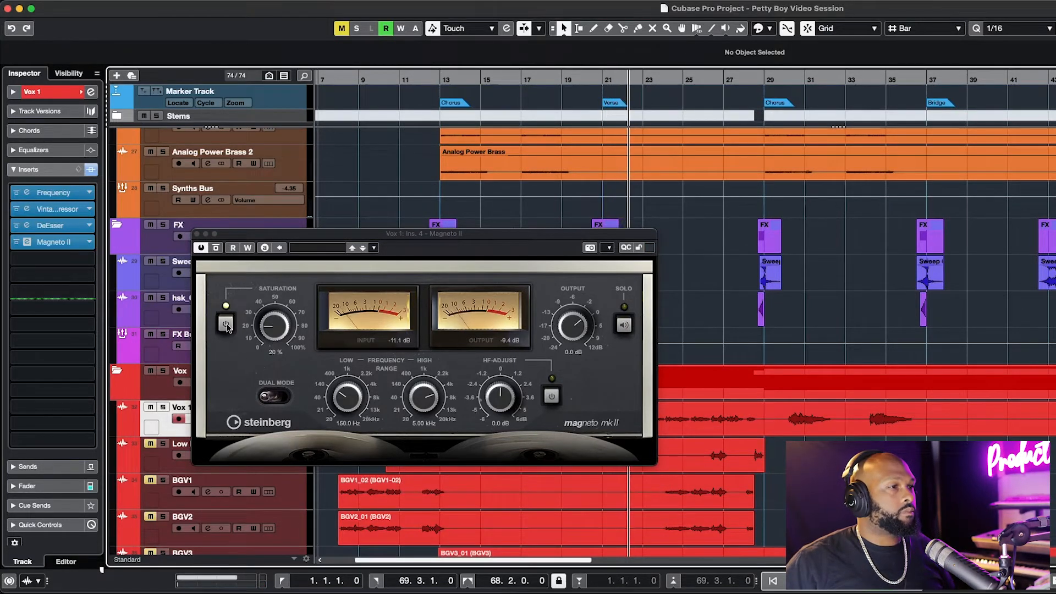
pyautogui.moveTo(346, 400); pyautogui.dragTo(344, 401)
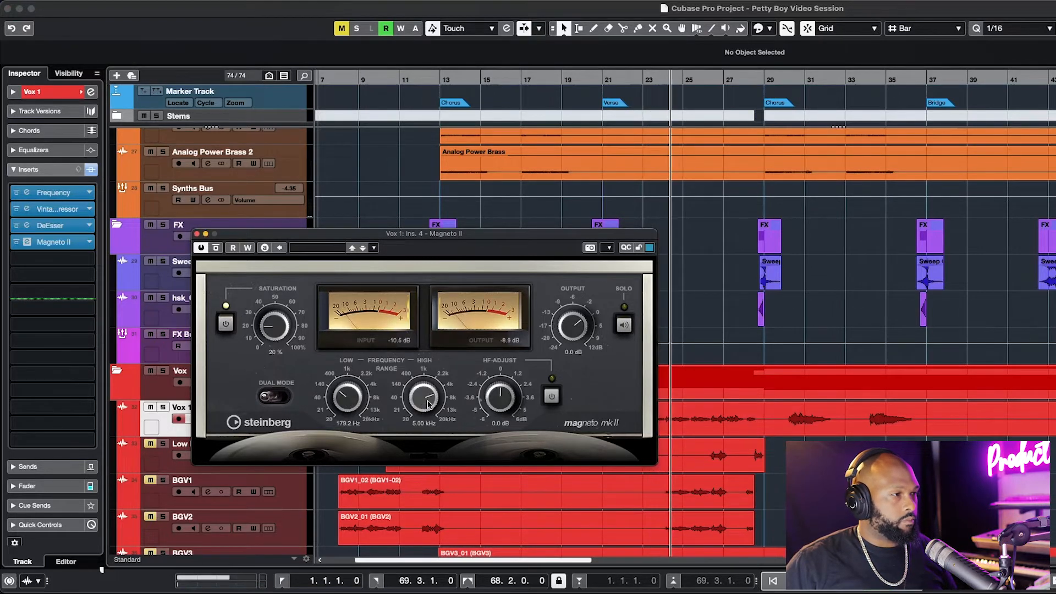
pyautogui.moveTo(429, 404); pyautogui.dragTo(425, 387)
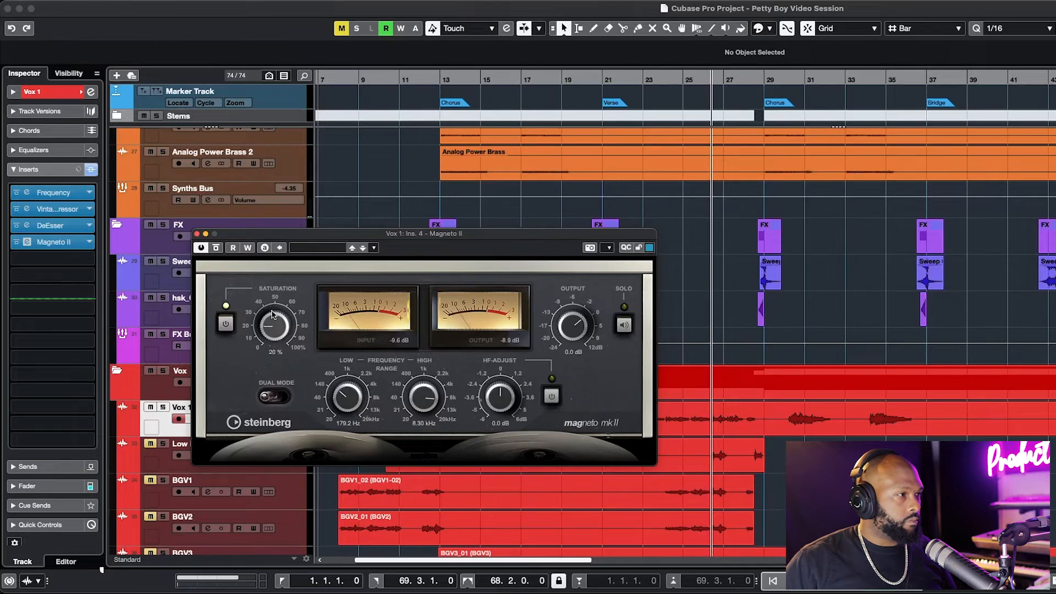
# Set Magneto II's saturation to 51%, replay the verse with Vox 1 soloed, and compare the effect bypassed and active
pyautogui.moveTo(272, 314); pyautogui.dragTo(224, 171)
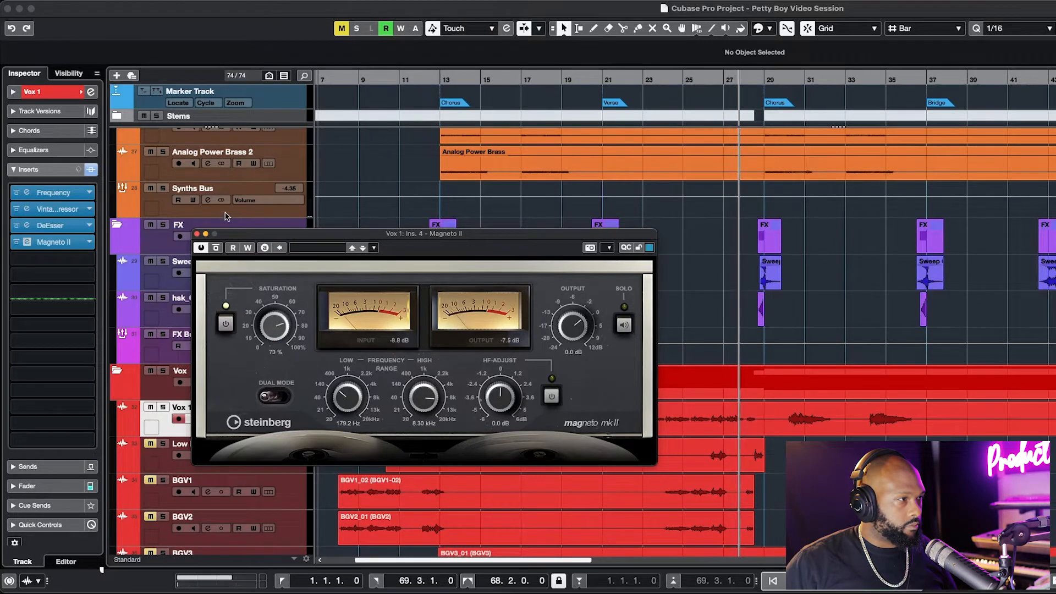
pyautogui.keyDown('super'); pyautogui.click(272, 324); pyautogui.keyUp('super')
pyautogui.press('s')
pyautogui.hotkey('shift', 'b')
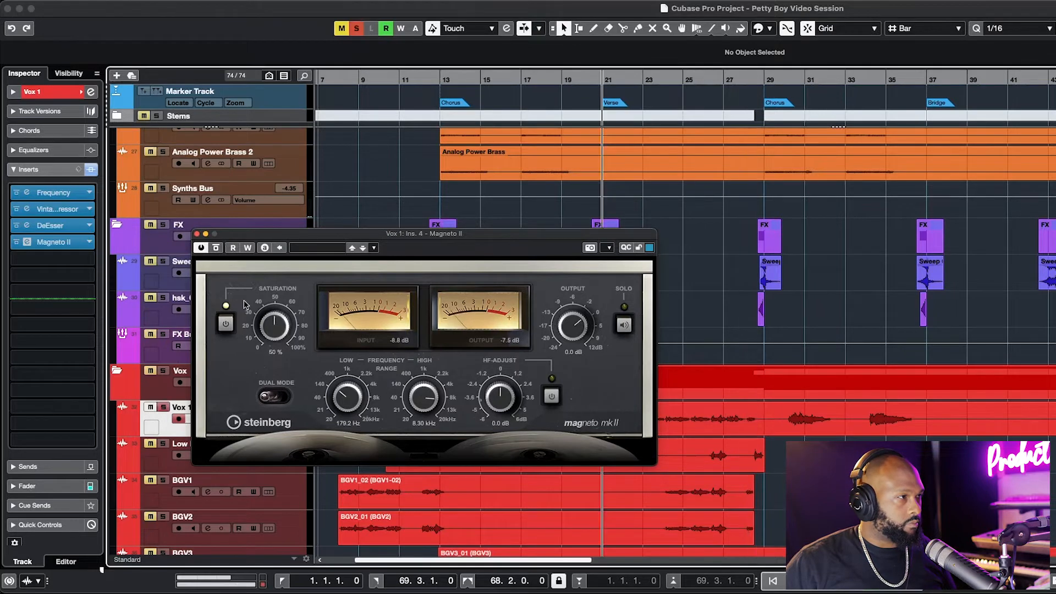
pyautogui.moveTo(244, 304)
pyautogui.mouseDown()
pyautogui.moveTo(269, 282)
pyautogui.moveTo(263, 311)
pyautogui.mouseUp()
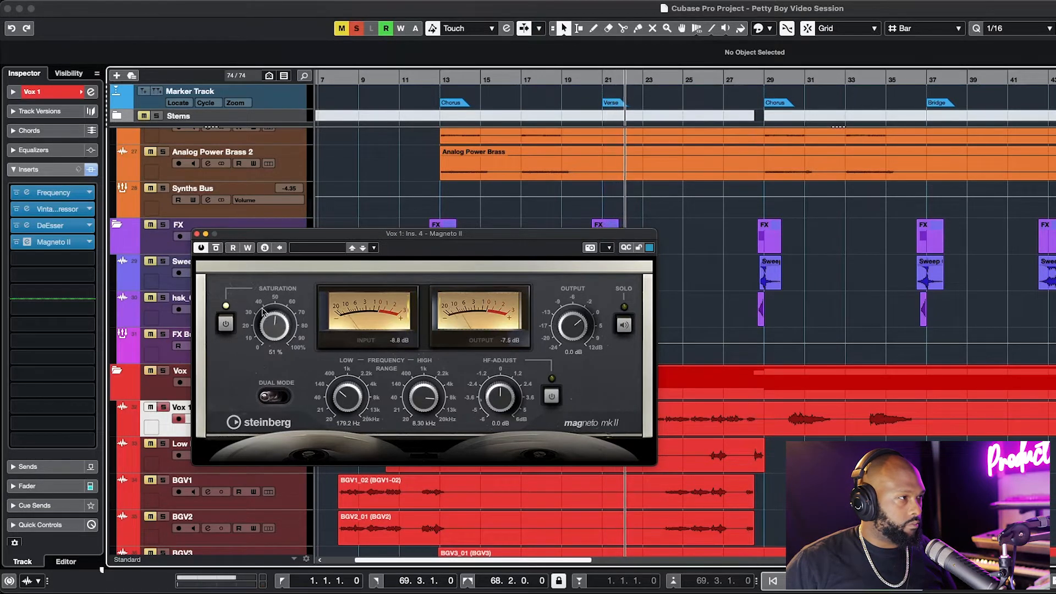
pyautogui.click(217, 248)
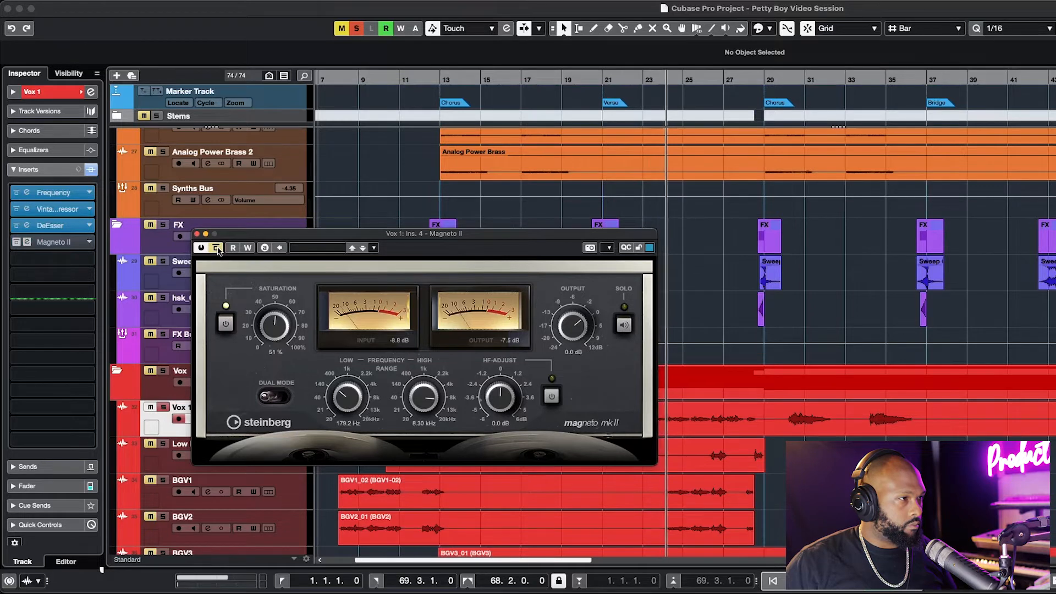
pyautogui.click(217, 248)
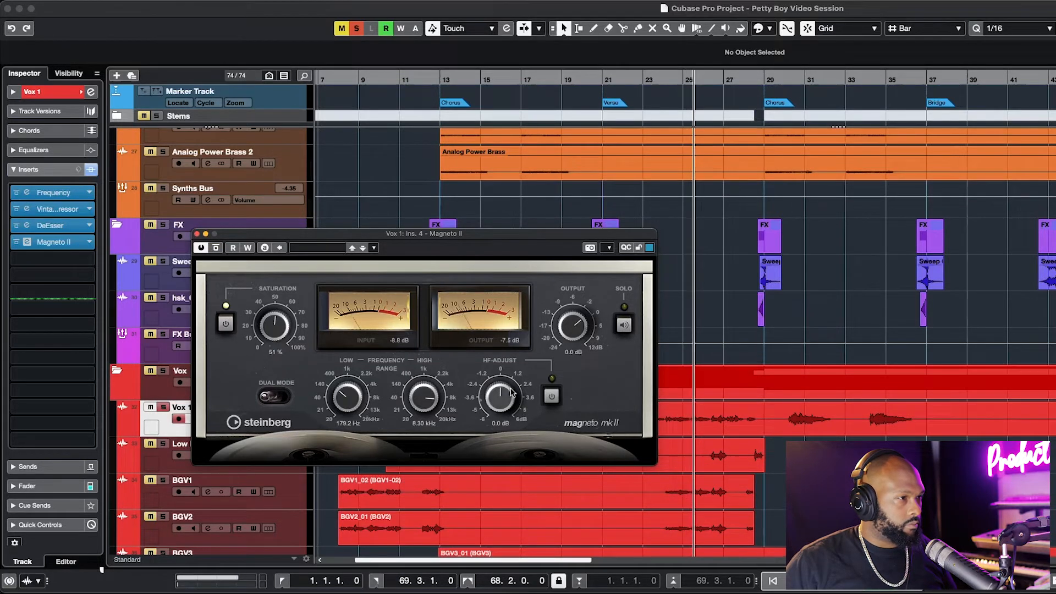
# Raise Magneto II's HF-Adjust to 2.7 dB, lower its high range limit to 7.45 kHz, and bypass it with the vocal unsoloed
pyautogui.moveTo(511, 392); pyautogui.dragTo(496, 353)
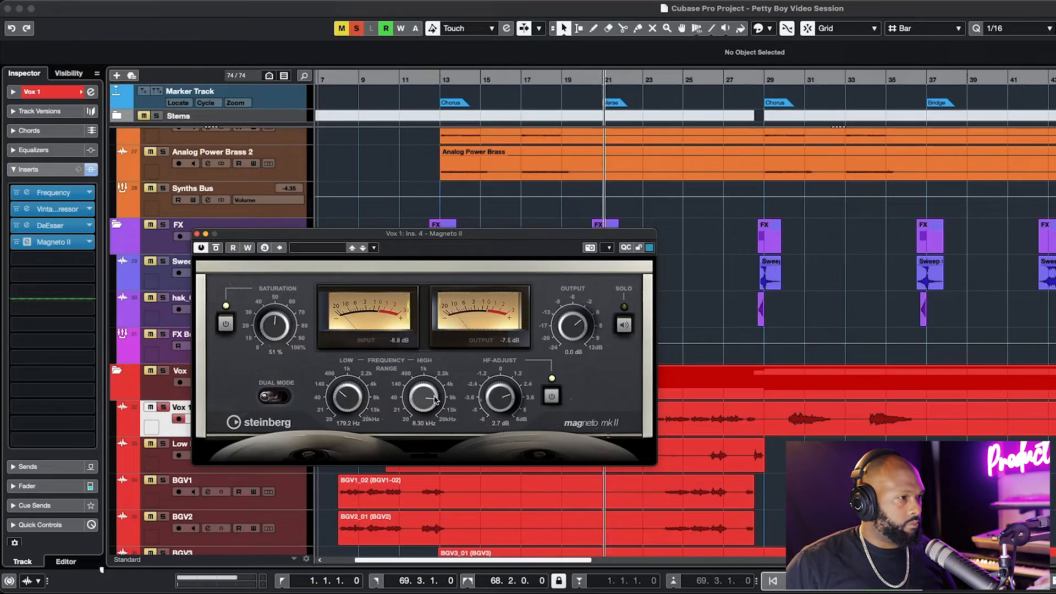
pyautogui.moveTo(434, 394); pyautogui.dragTo(434, 397)
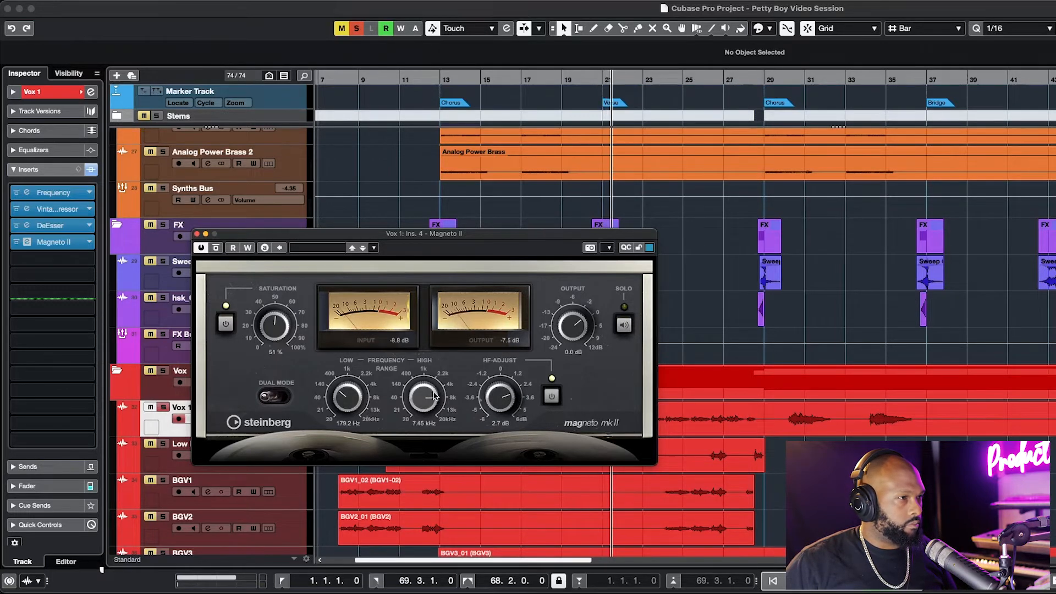
pyautogui.click(215, 248)
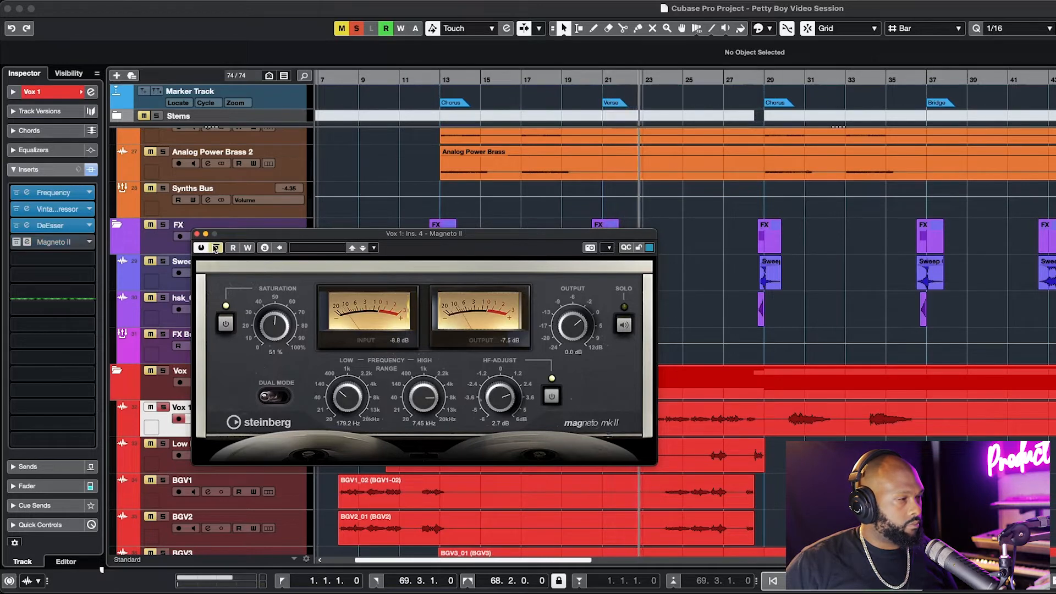
pyautogui.press('s')
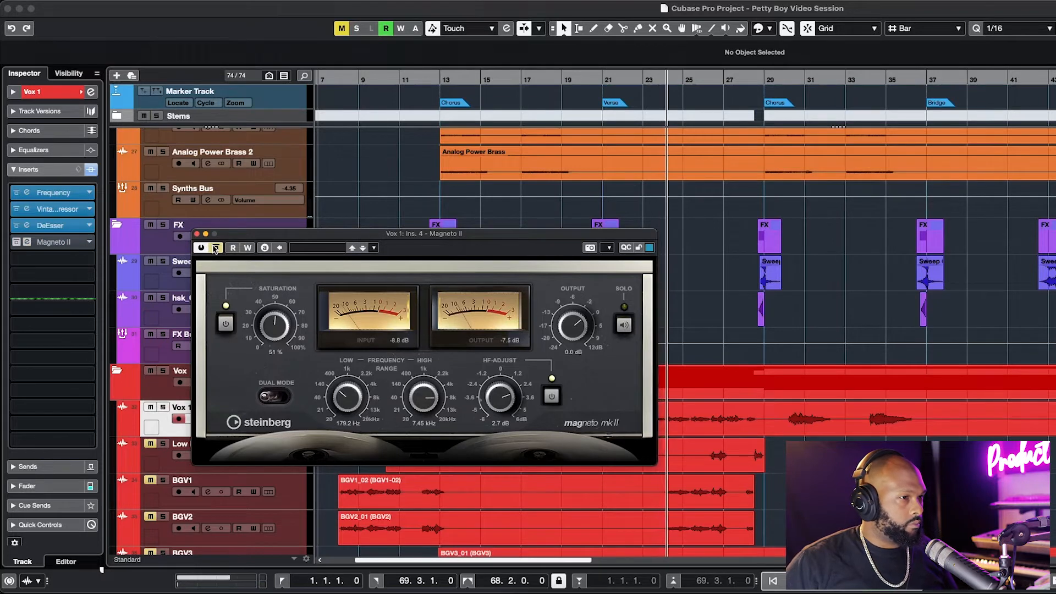
# Reactivate Magneto II, set saturation to 54% and the frequency range to 141.2 Hz–8.52 kHz during playback, and stop playback
pyautogui.click(215, 248)
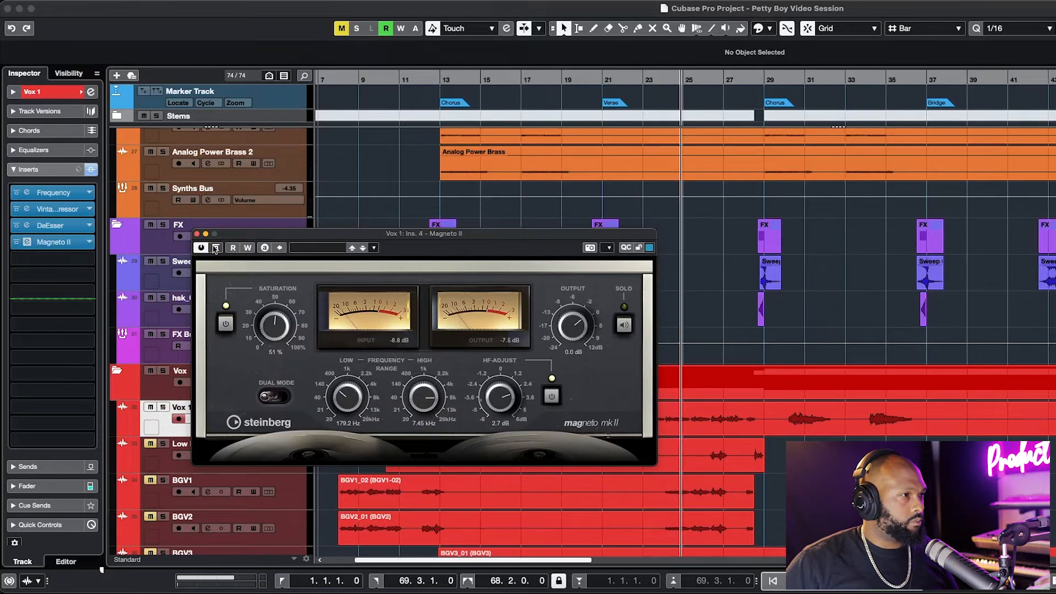
pyautogui.moveTo(280, 334); pyautogui.dragTo(280, 330)
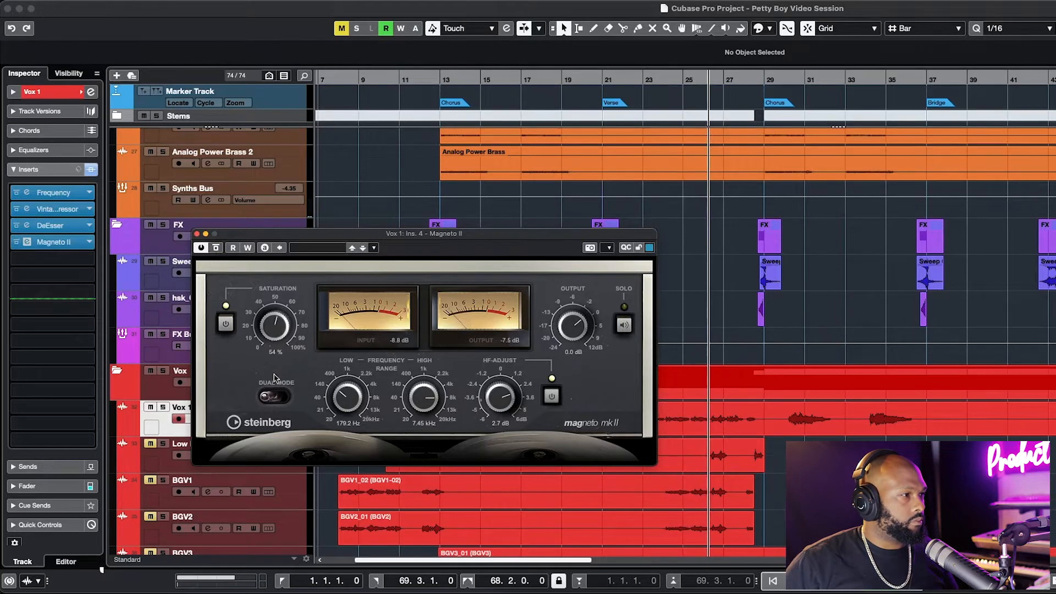
pyautogui.moveTo(358, 400); pyautogui.dragTo(358, 406)
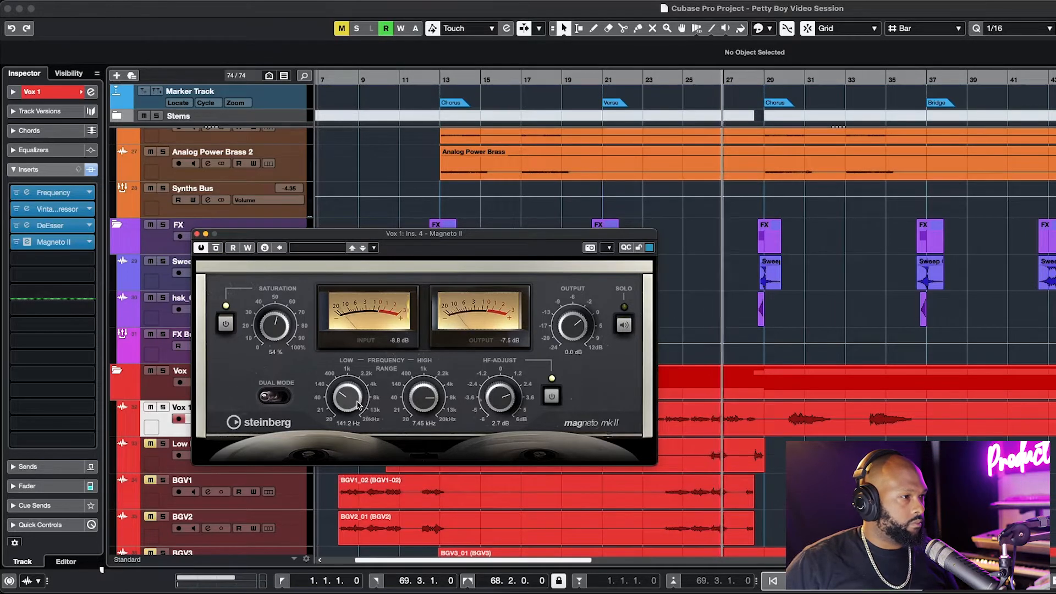
pyautogui.moveTo(422, 411); pyautogui.dragTo(421, 407)
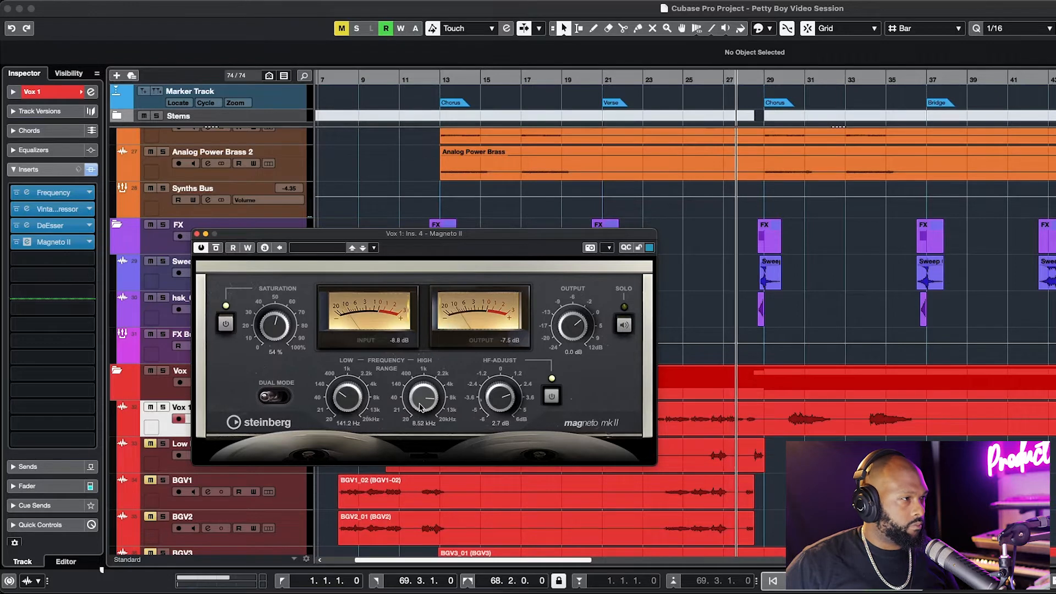
pyautogui.press('space')
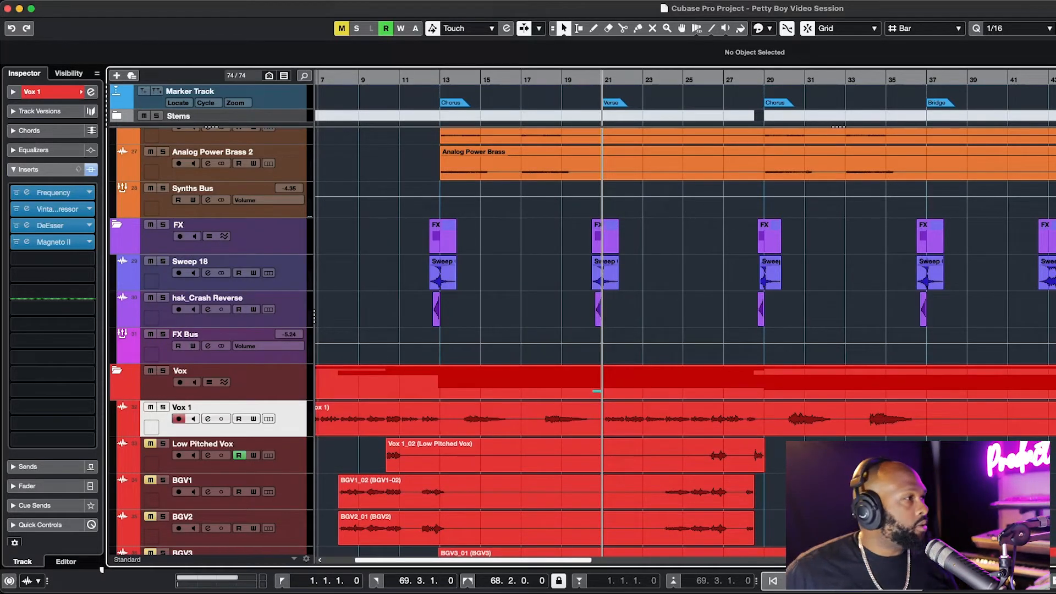
# Insert StudioEQ in the fifth insert slot of Vox 1 and reposition its window
pyautogui.click(89, 259)
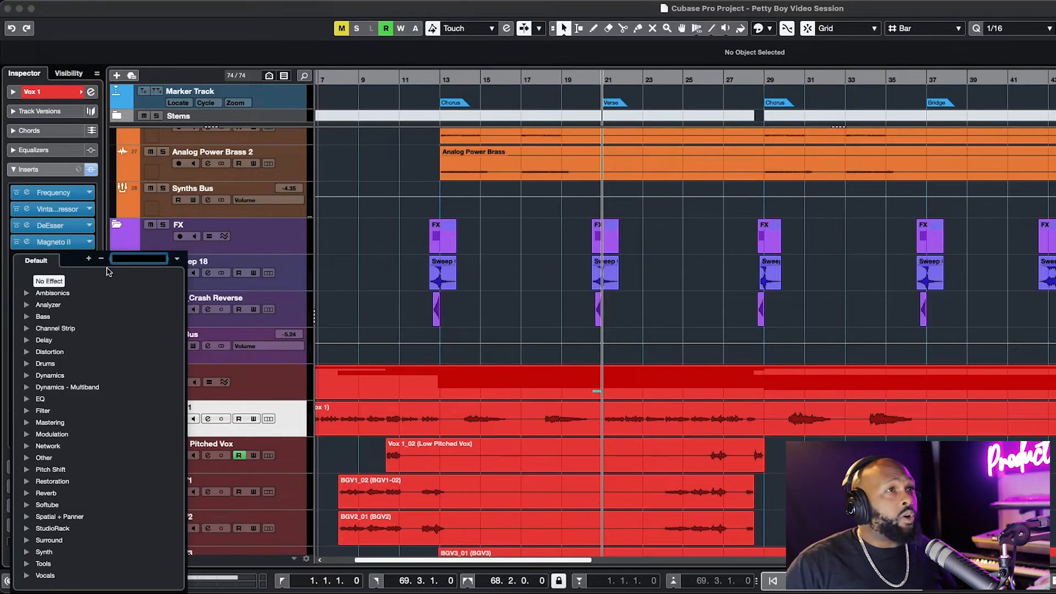
pyautogui.write('stud')
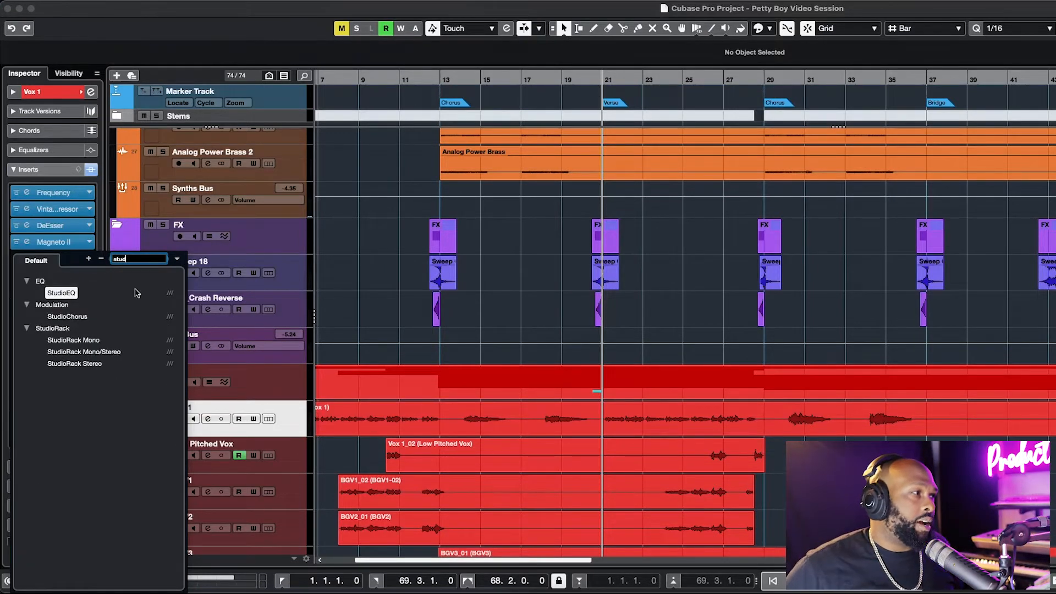
pyautogui.click(134, 292)
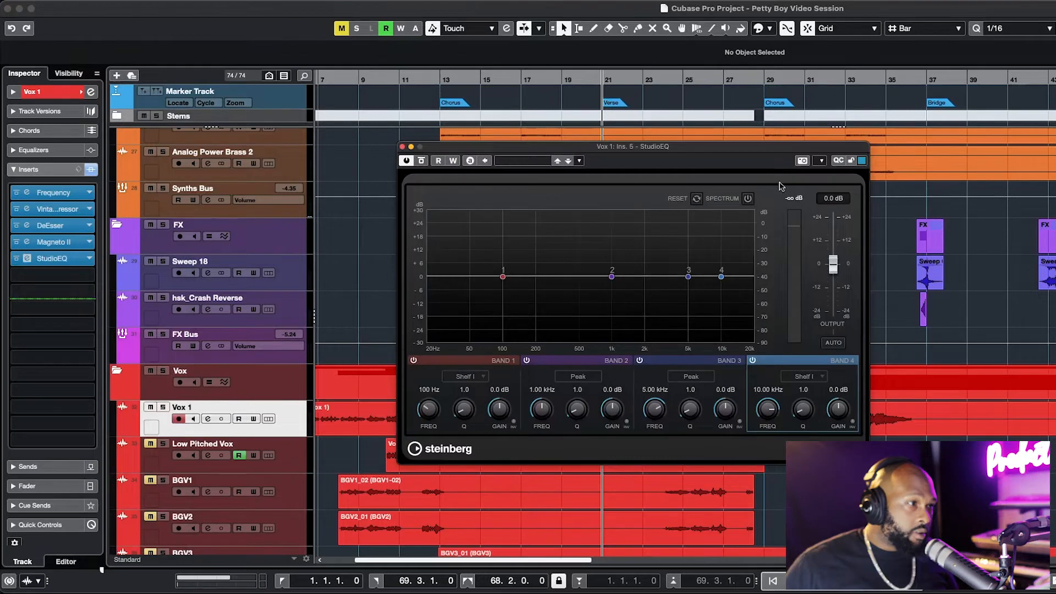
pyautogui.moveTo(655, 143); pyautogui.dragTo(626, 158)
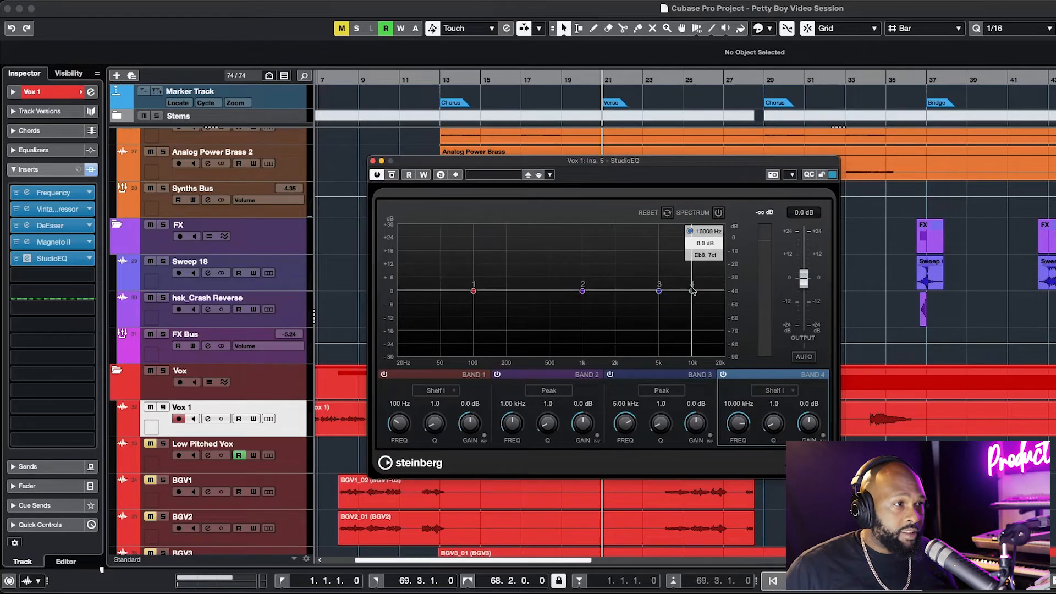
# Set StudioEQ's band 4 to Shelf II, boost it 6.4 dB at 6.46 kHz during playback, and compare the EQ bypassed and active
pyautogui.click(776, 390)
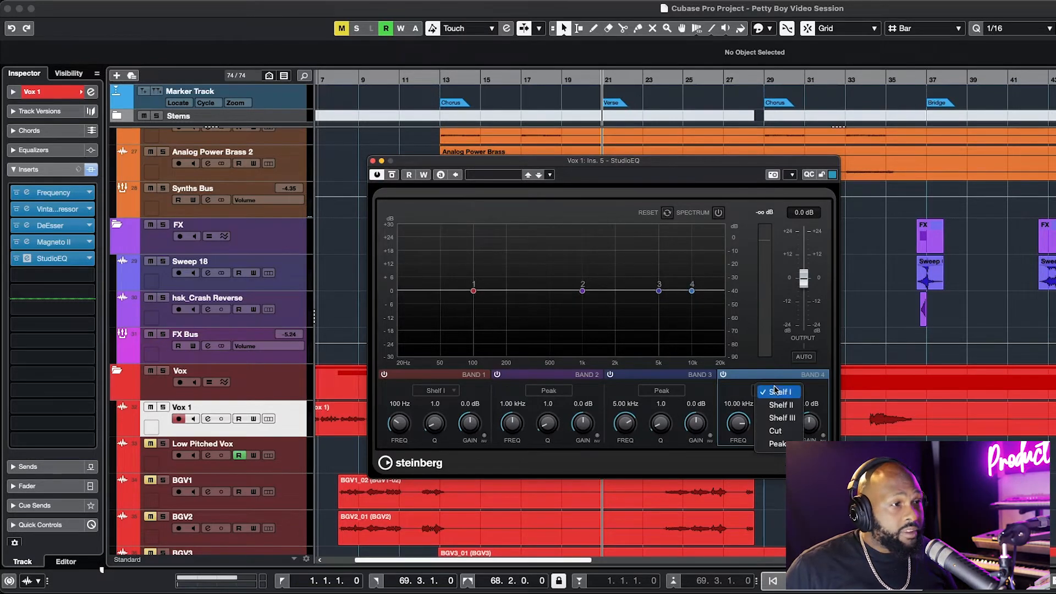
pyautogui.click(780, 405)
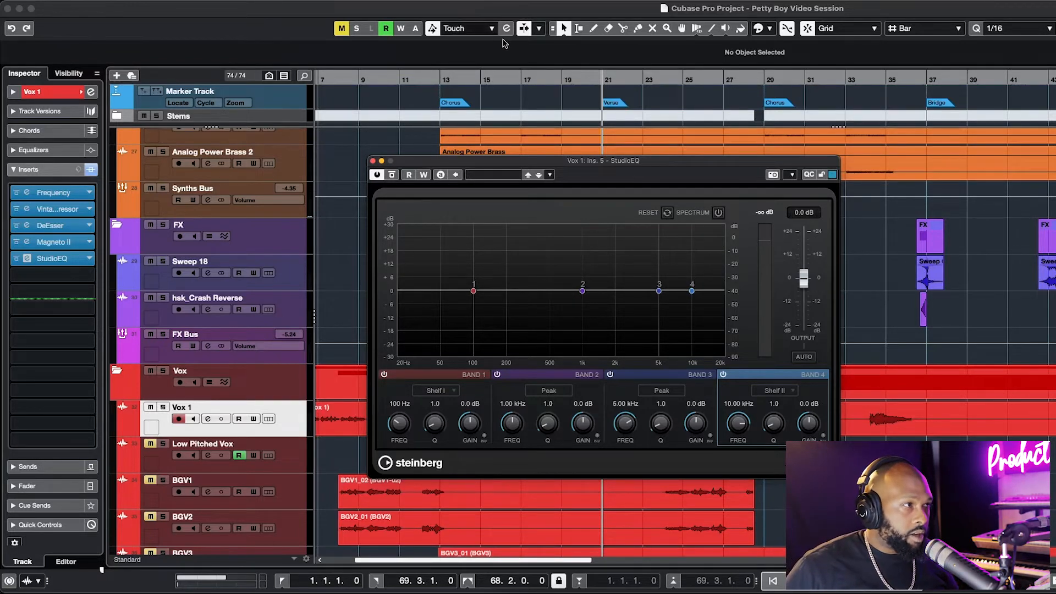
pyautogui.press('space')
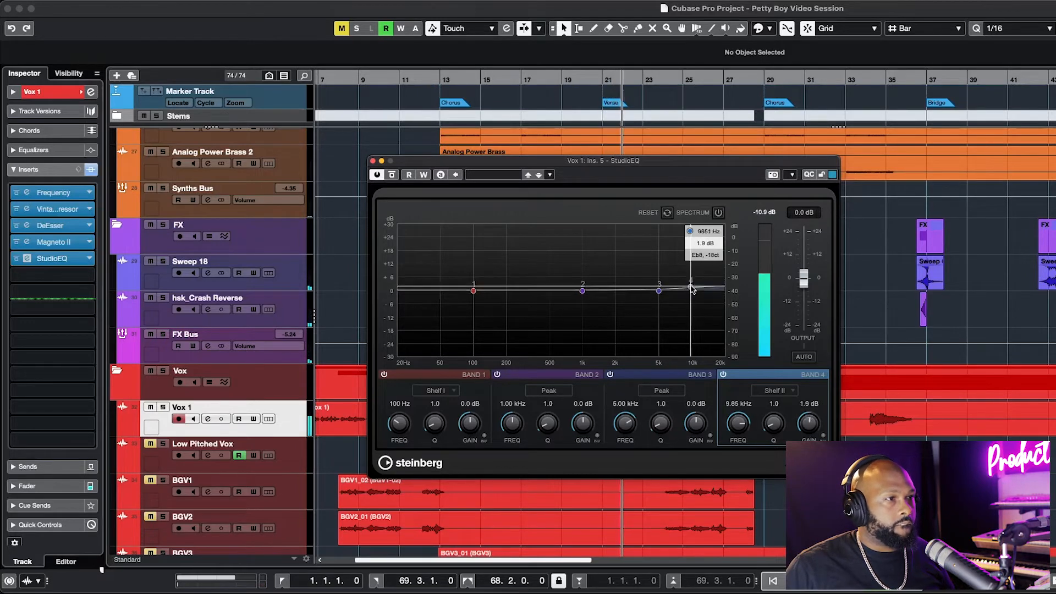
pyautogui.moveTo(692, 290); pyautogui.dragTo(671, 276)
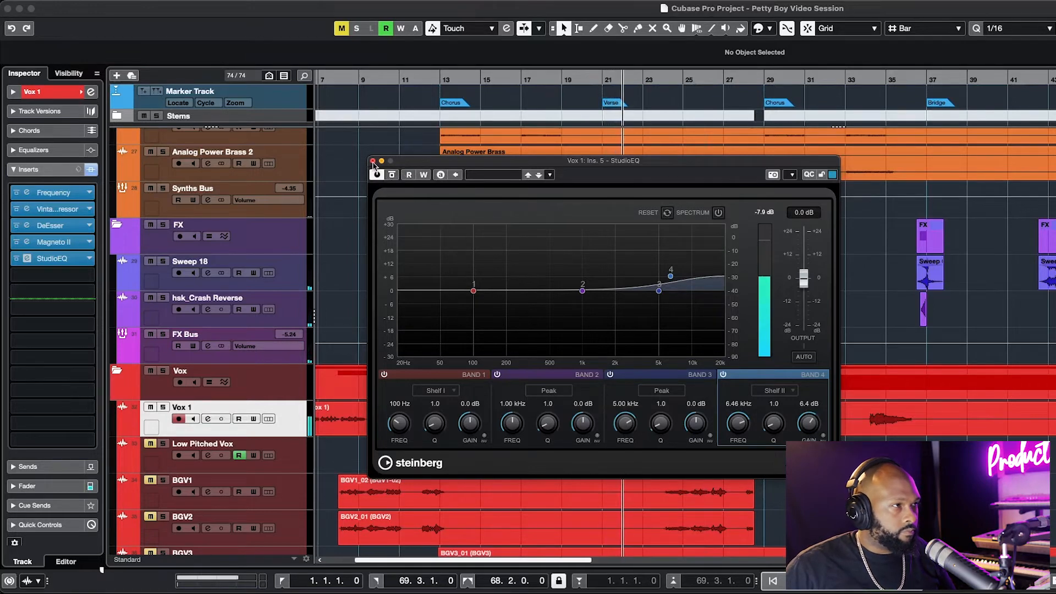
pyautogui.click(391, 174)
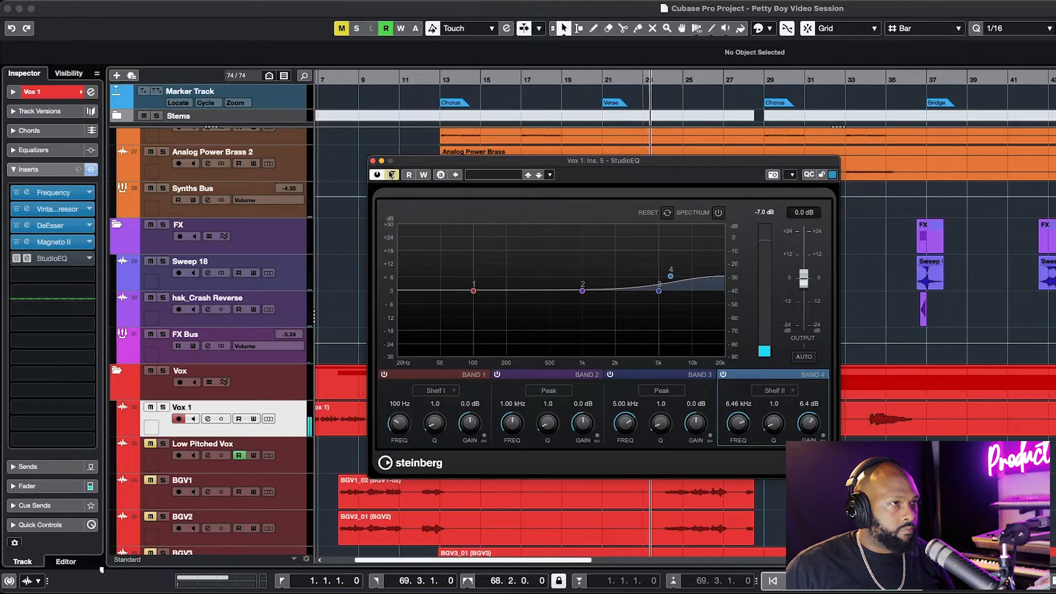
pyautogui.click(392, 174)
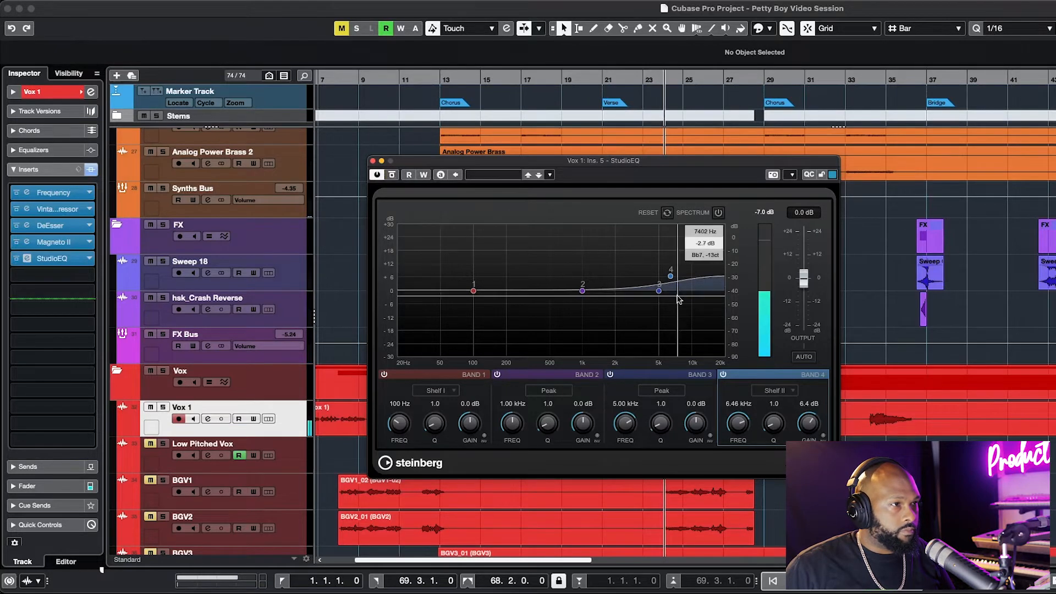
# Try band 4 at 5.56 kHz with 8.0 dB gain, compare StudioEQ bypassed and active, and settle on 5.70 kHz with 6.2 dB
pyautogui.moveTo(670, 278)
pyautogui.mouseDown()
pyautogui.moveTo(658, 205)
pyautogui.moveTo(681, 273)
pyautogui.moveTo(668, 274)
pyautogui.moveTo(700, 243)
pyautogui.moveTo(667, 236)
pyautogui.moveTo(665, 274)
pyautogui.mouseUp()
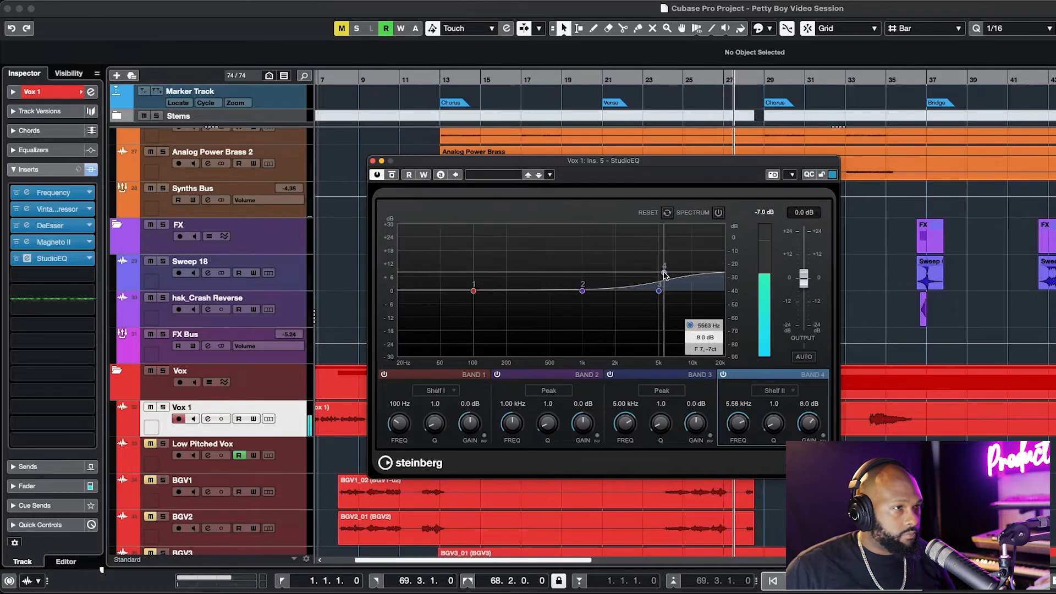
pyautogui.click(393, 175)
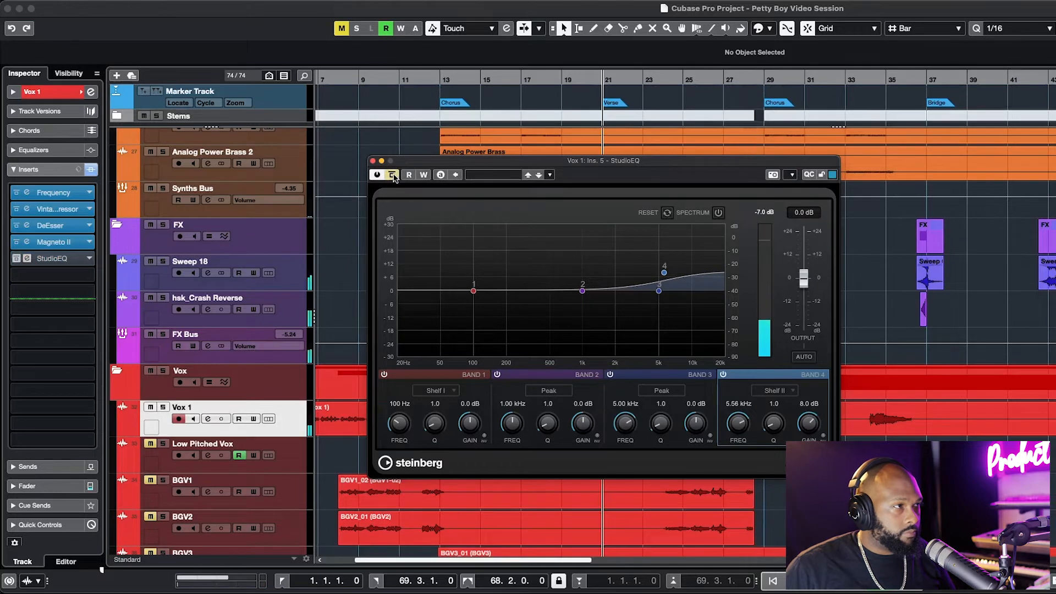
pyautogui.click(393, 175)
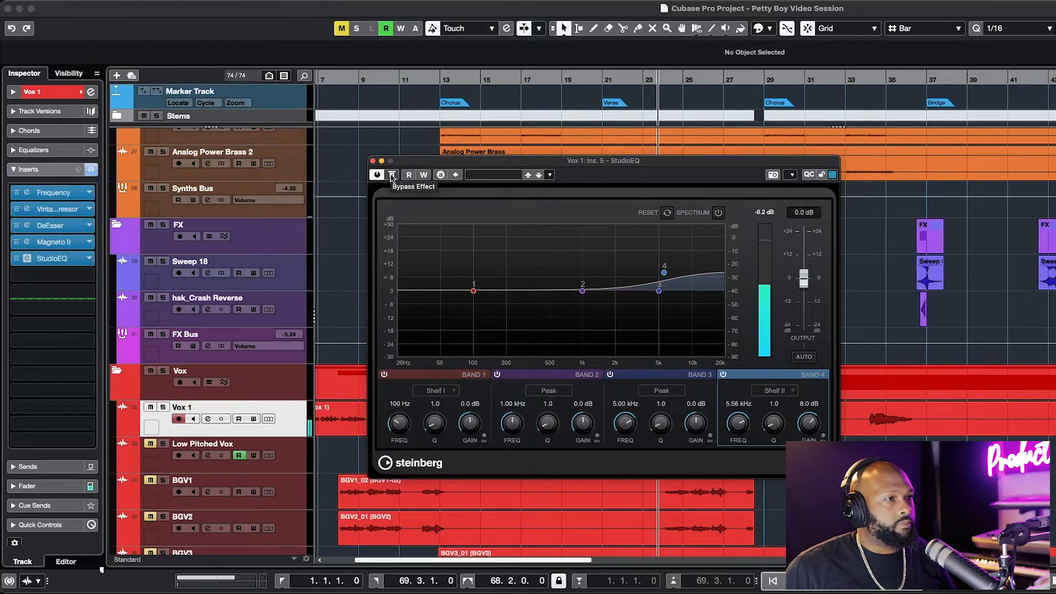
pyautogui.click(392, 176)
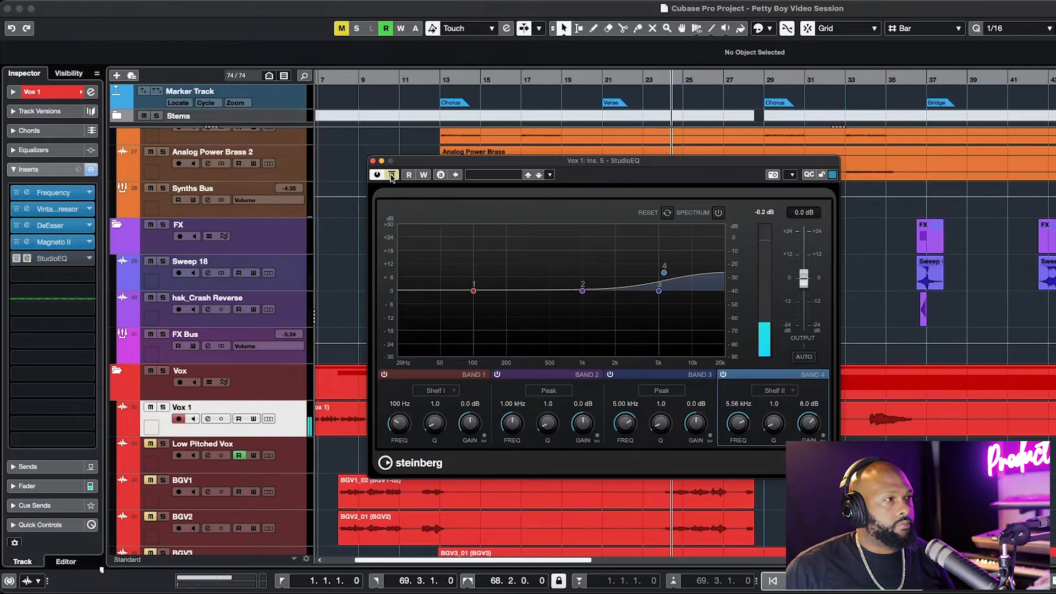
pyautogui.click(392, 176)
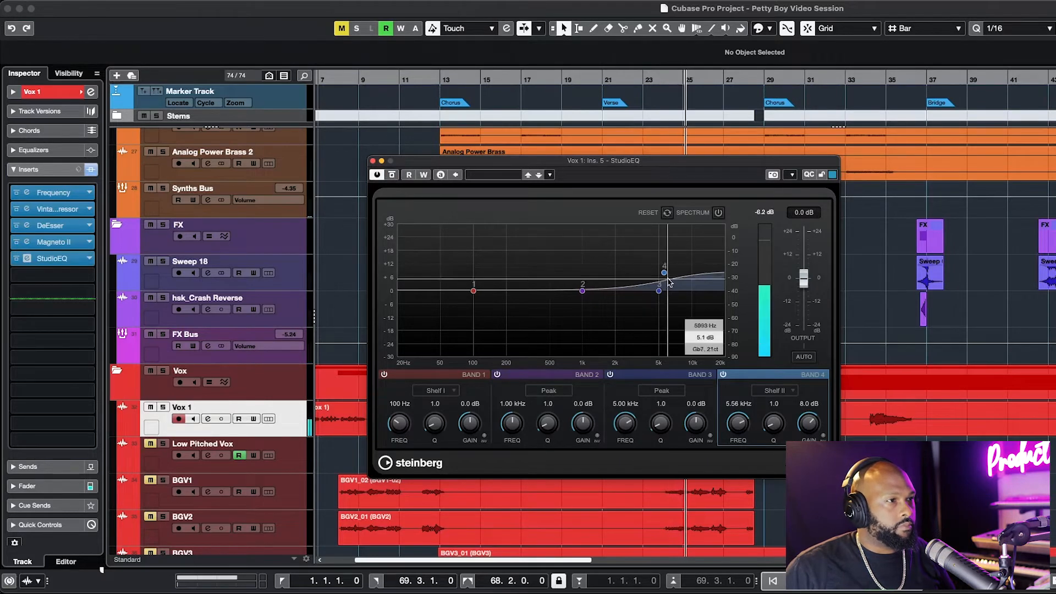
pyautogui.moveTo(671, 273); pyautogui.dragTo(672, 277)
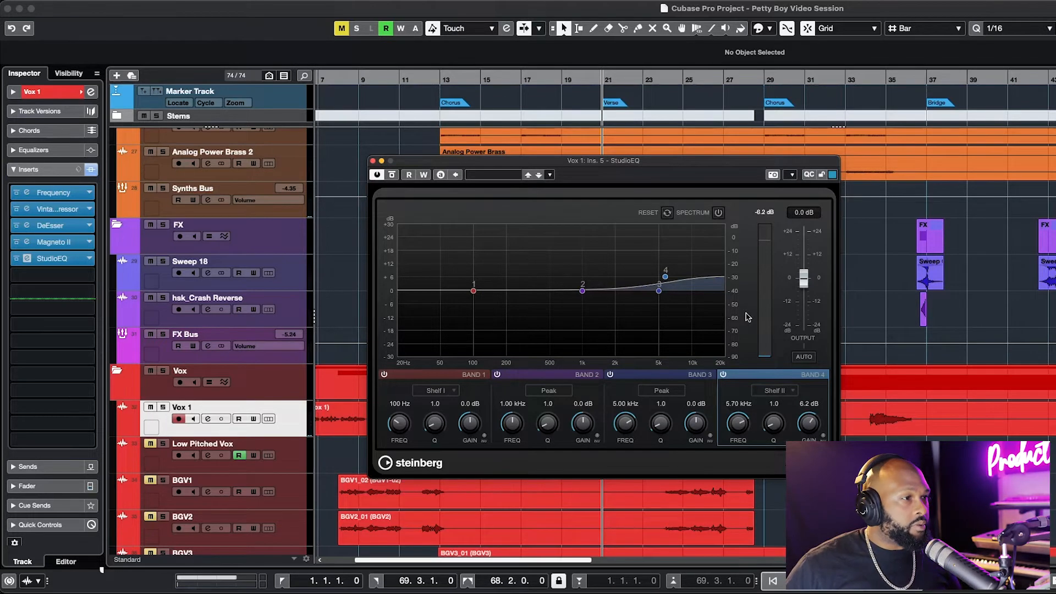
pyautogui.moveTo(639, 158); pyautogui.dragTo(639, 157)
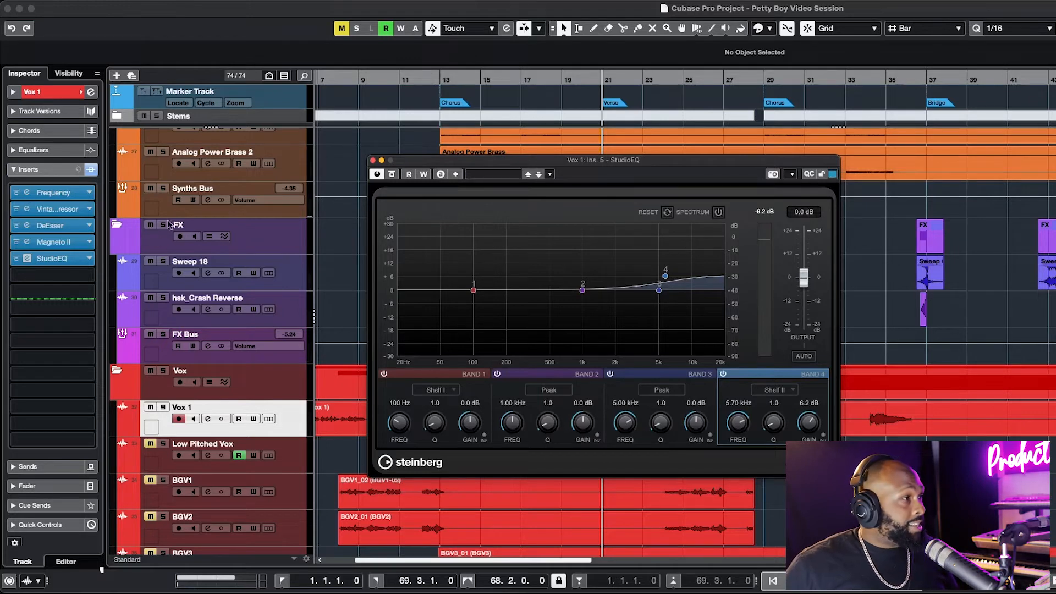
# Review Magneto II's settings, close it, and move the StudioEQ window beside the Vox 1 inserts
pyautogui.click(29, 243)
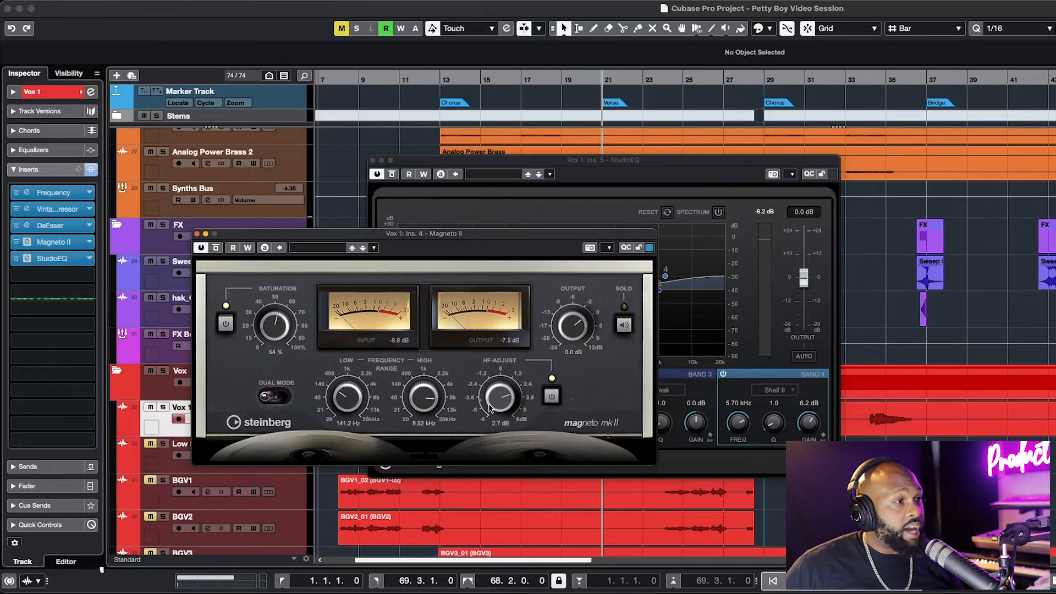
pyautogui.click(197, 235)
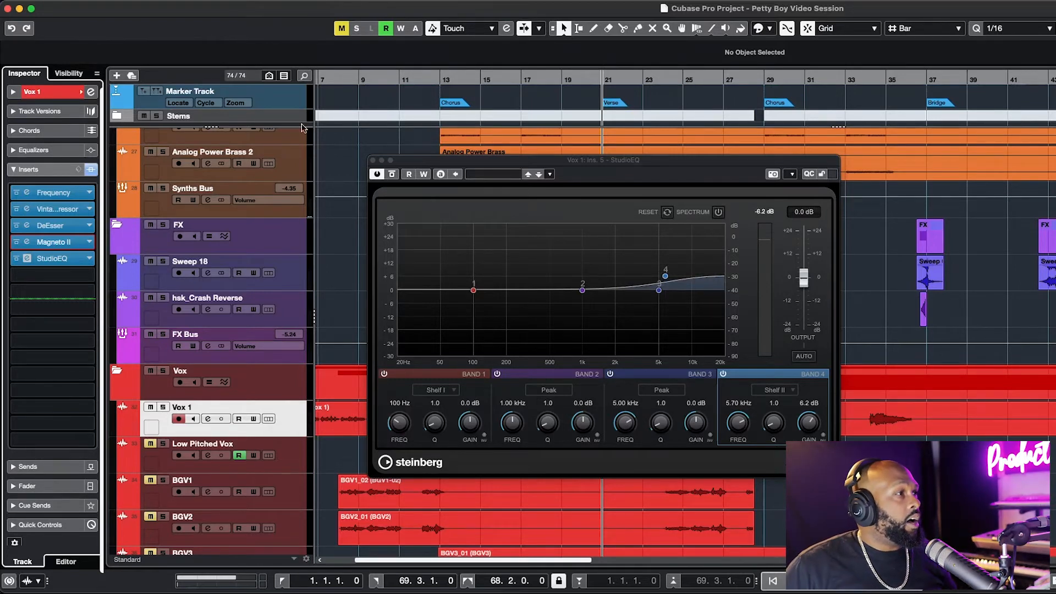
pyautogui.moveTo(490, 161); pyautogui.dragTo(692, 176)
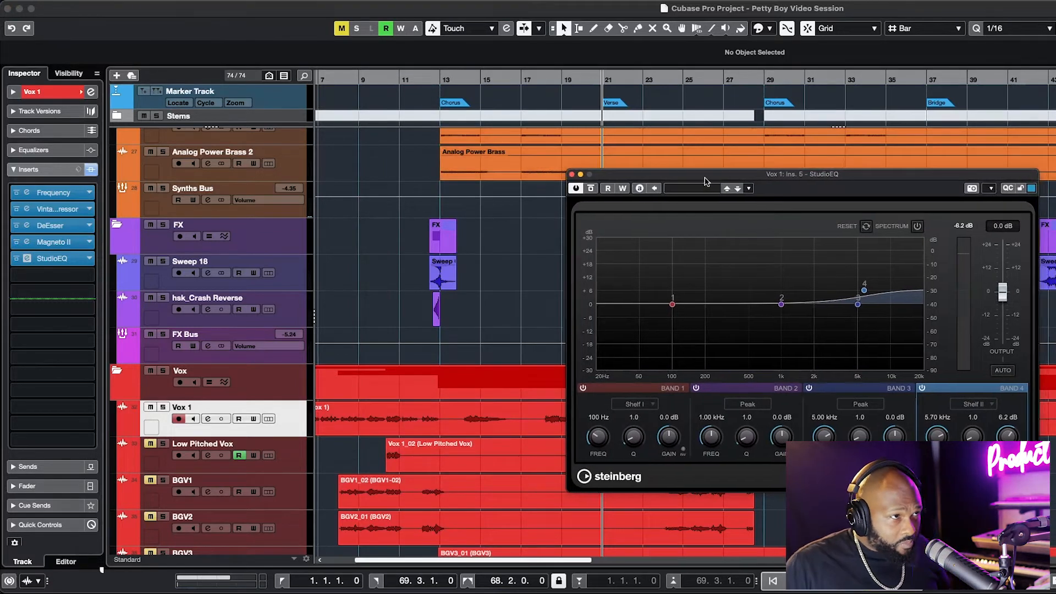
pyautogui.moveTo(707, 177); pyautogui.dragTo(369, 132)
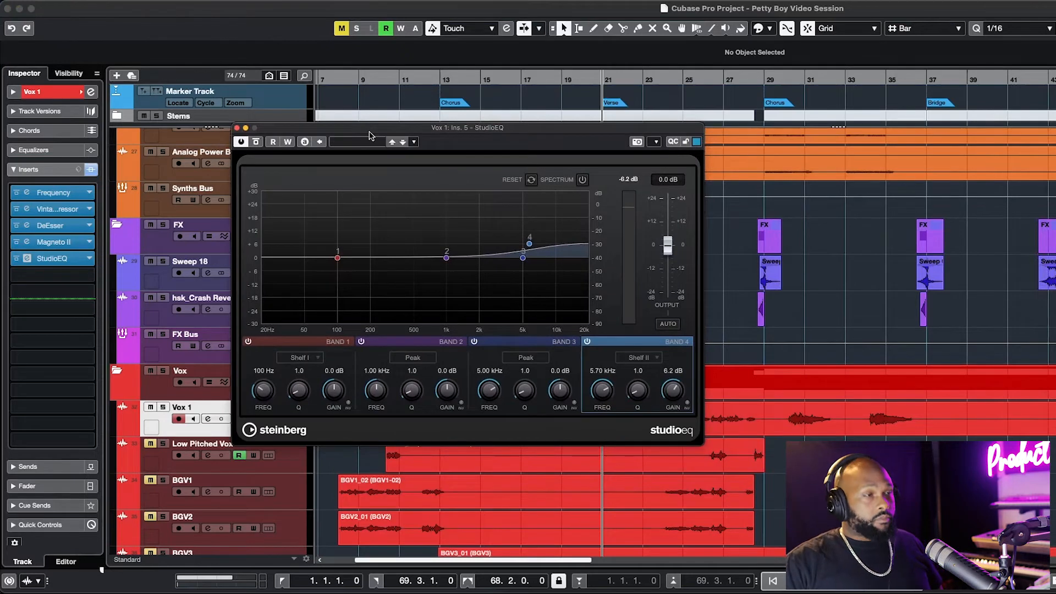
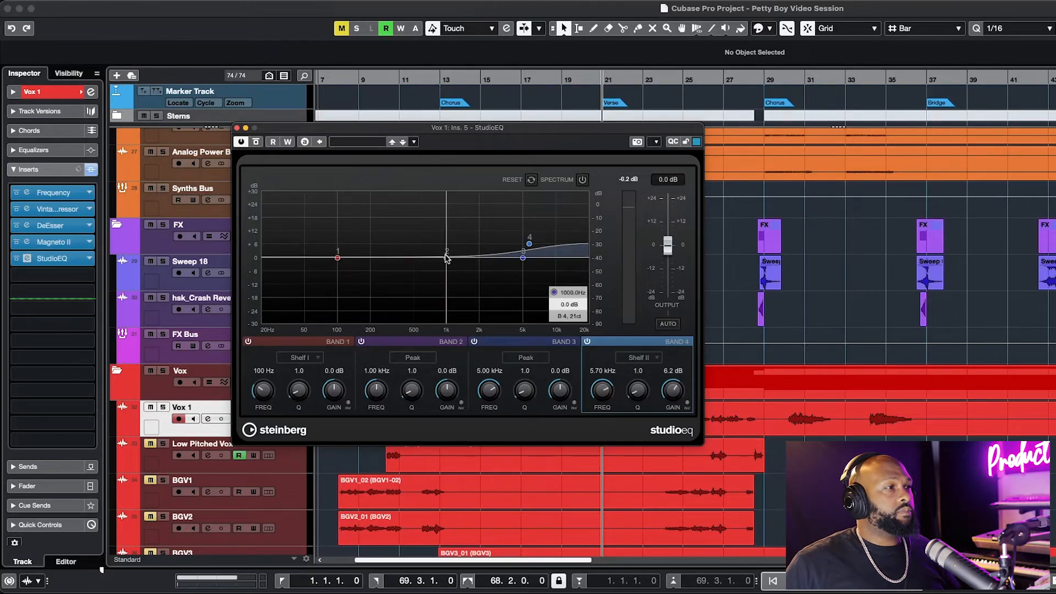
# Sweep StudioEQ's peak band 2 while playing the verse and set it to a 4.0 dB boost at 673 Hz
pyautogui.moveTo(446, 257)
pyautogui.mouseDown()
pyautogui.moveTo(436, 232)
pyautogui.moveTo(487, 253)
pyautogui.moveTo(420, 223)
pyautogui.moveTo(439, 250)
pyautogui.mouseUp()
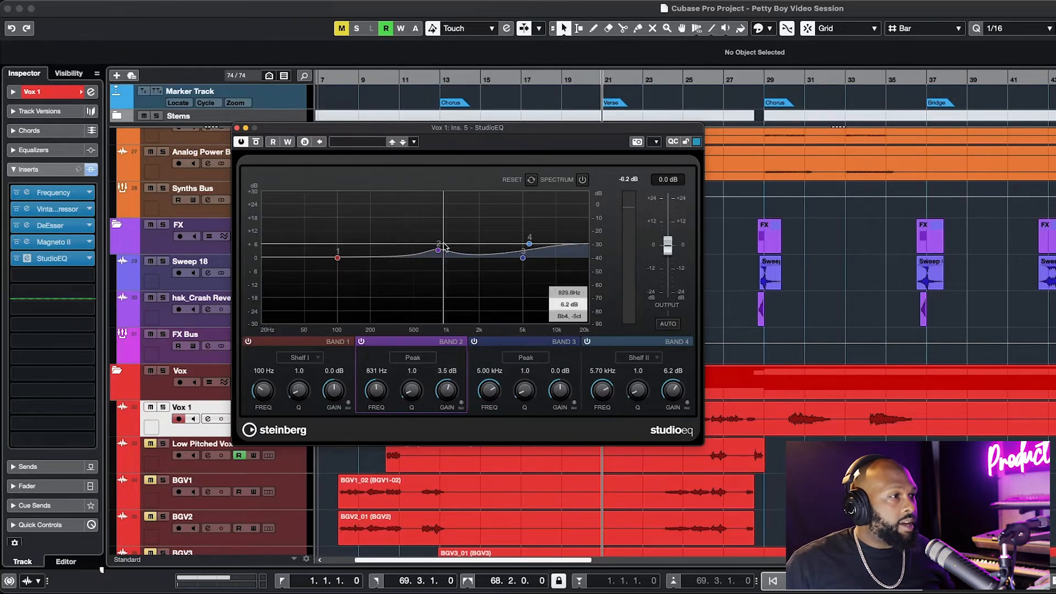
pyautogui.moveTo(439, 251)
pyautogui.mouseDown()
pyautogui.moveTo(445, 236)
pyautogui.moveTo(432, 236)
pyautogui.moveTo(442, 261)
pyautogui.mouseUp()
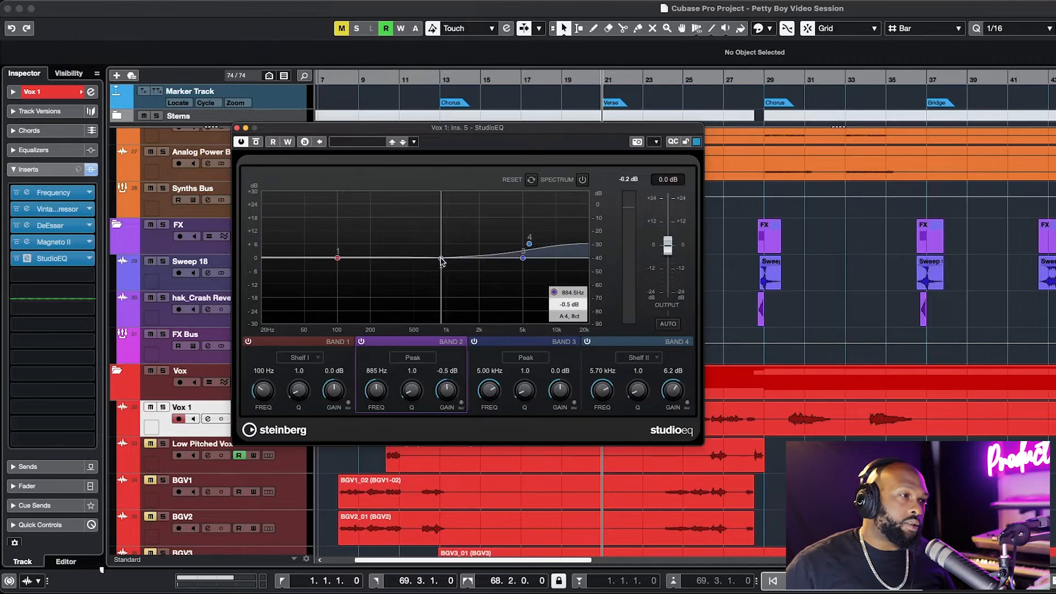
pyautogui.press('space')
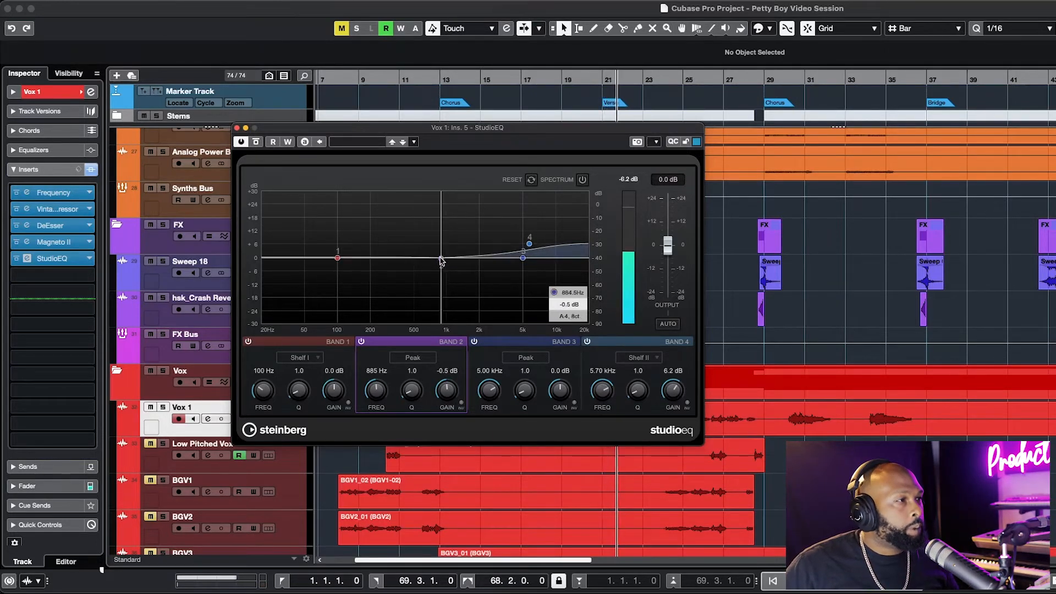
pyautogui.moveTo(442, 261)
pyautogui.mouseDown()
pyautogui.moveTo(420, 236)
pyautogui.moveTo(451, 247)
pyautogui.moveTo(444, 213)
pyautogui.moveTo(429, 248)
pyautogui.mouseUp()
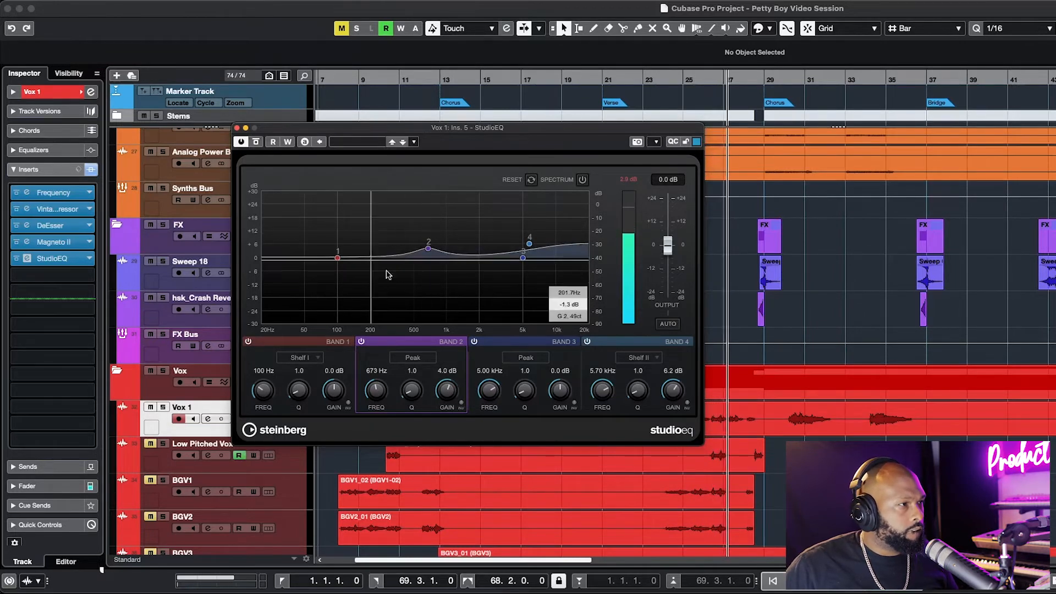
# Compare StudioEQ's band 2 off and on during playback, and try its 4.0 dB peak at 918 Hz
pyautogui.click(361, 342)
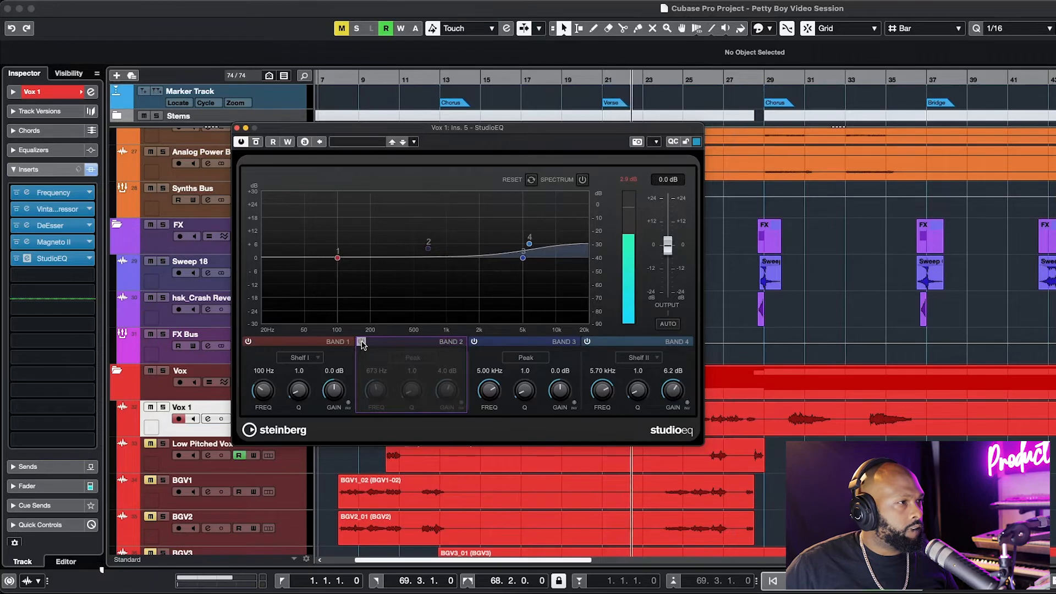
pyautogui.click(362, 342)
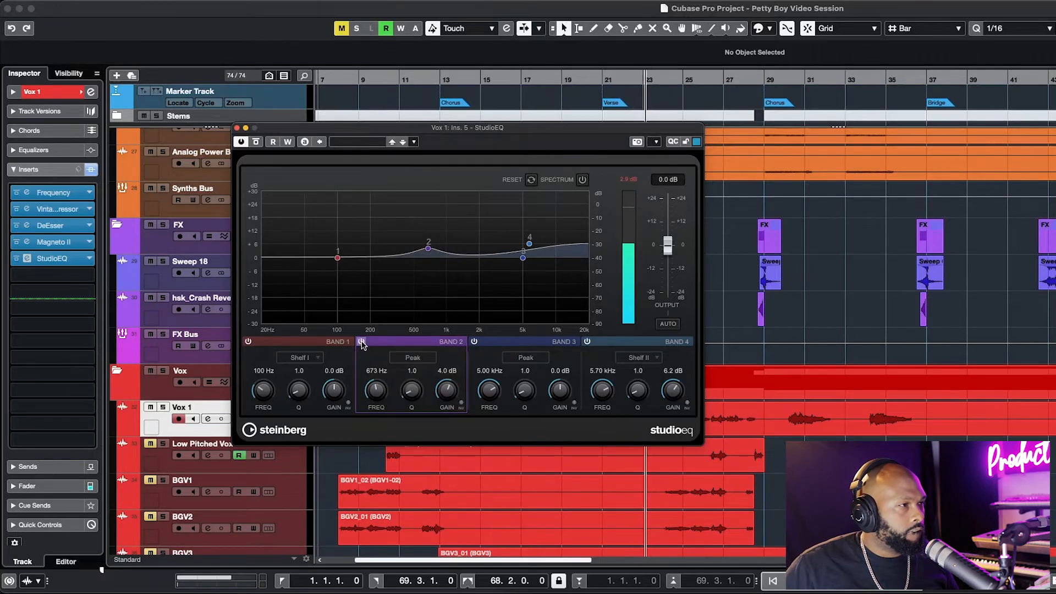
pyautogui.click(362, 342)
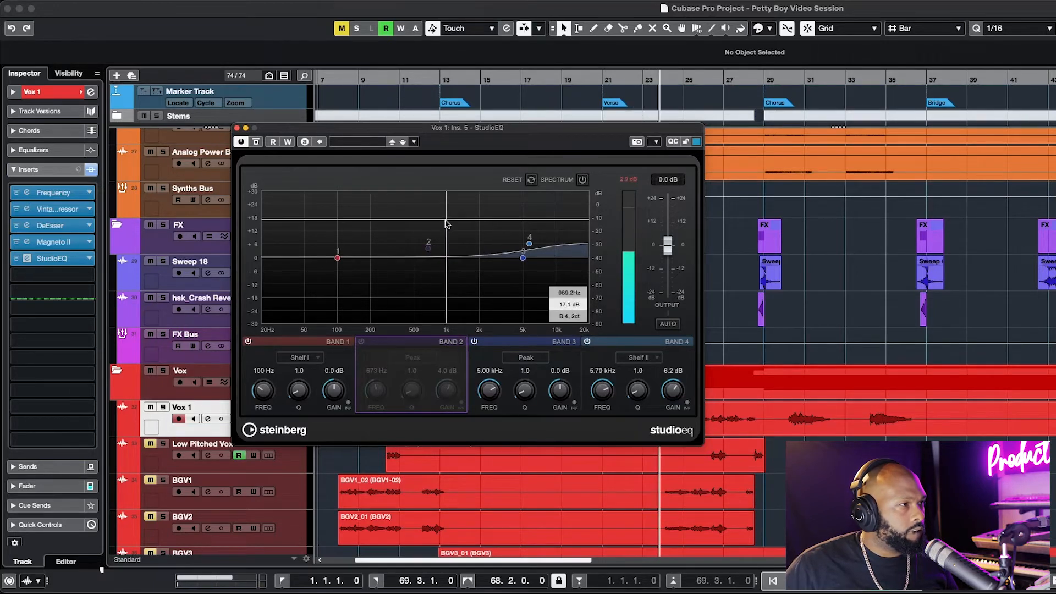
pyautogui.moveTo(428, 248); pyautogui.dragTo(443, 248)
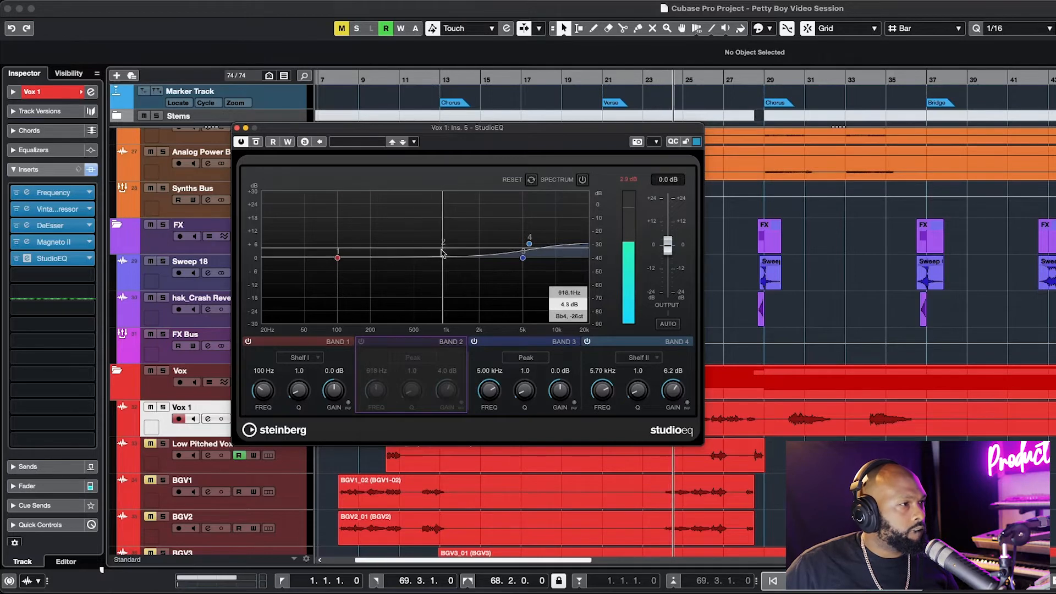
pyautogui.click(361, 342)
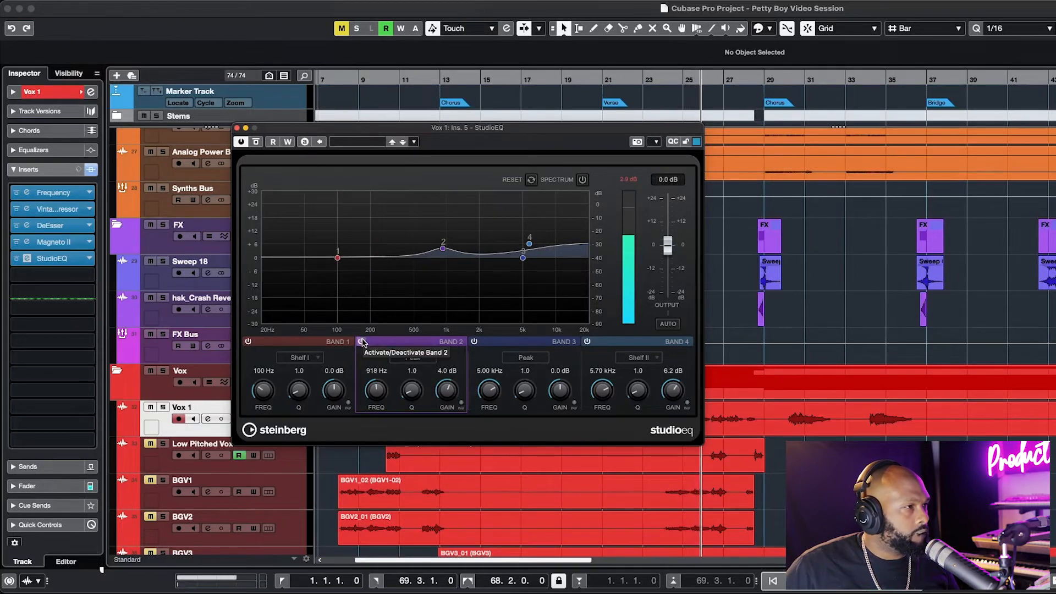
# Set StudioEQ's band 2 to a 3.7 dB boost at 647 Hz with Q 0.7, and compare the band off and on
pyautogui.moveTo(443, 250)
pyautogui.mouseDown()
pyautogui.moveTo(418, 244)
pyautogui.moveTo(425, 253)
pyautogui.mouseUp()
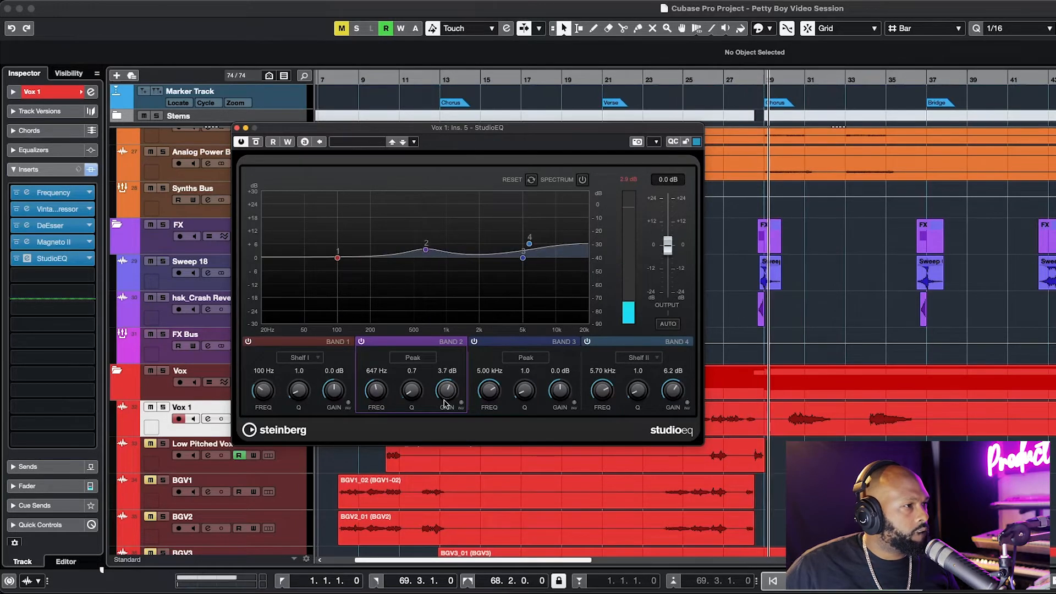
pyautogui.press('space')
pyautogui.press('space')
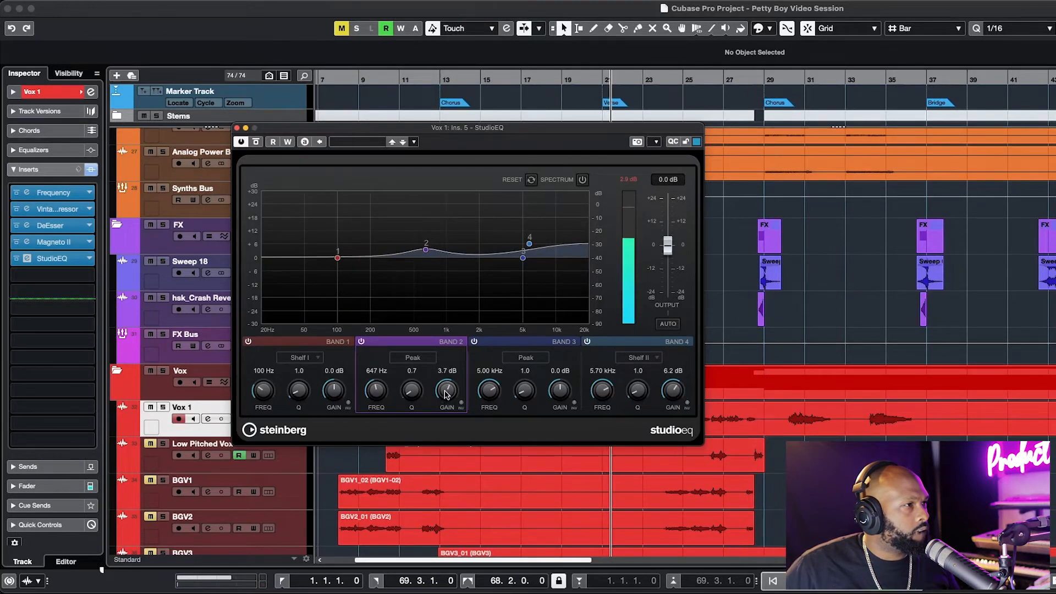
pyautogui.click(362, 342)
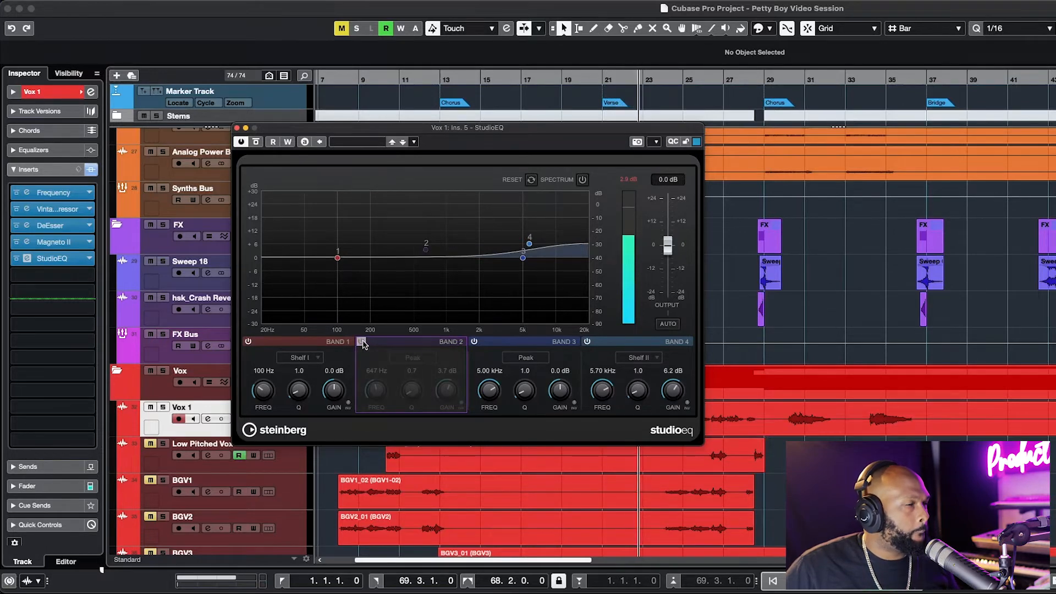
pyautogui.click(362, 342)
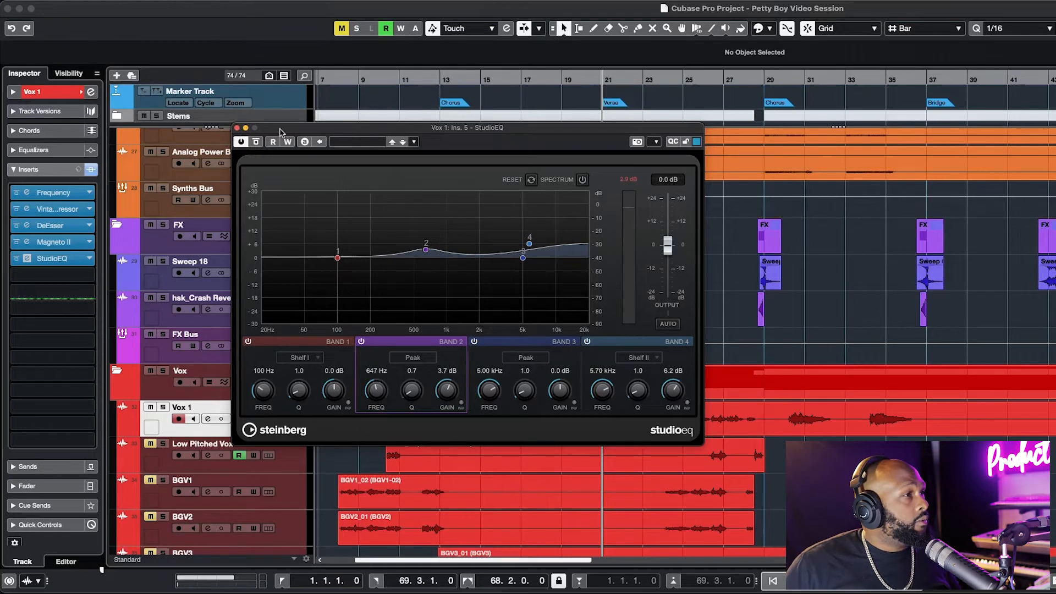
# Close StudioEQ and play the verse to hear the processed Vox 1 in the mix
pyautogui.moveTo(281, 133); pyautogui.dragTo(411, 188)
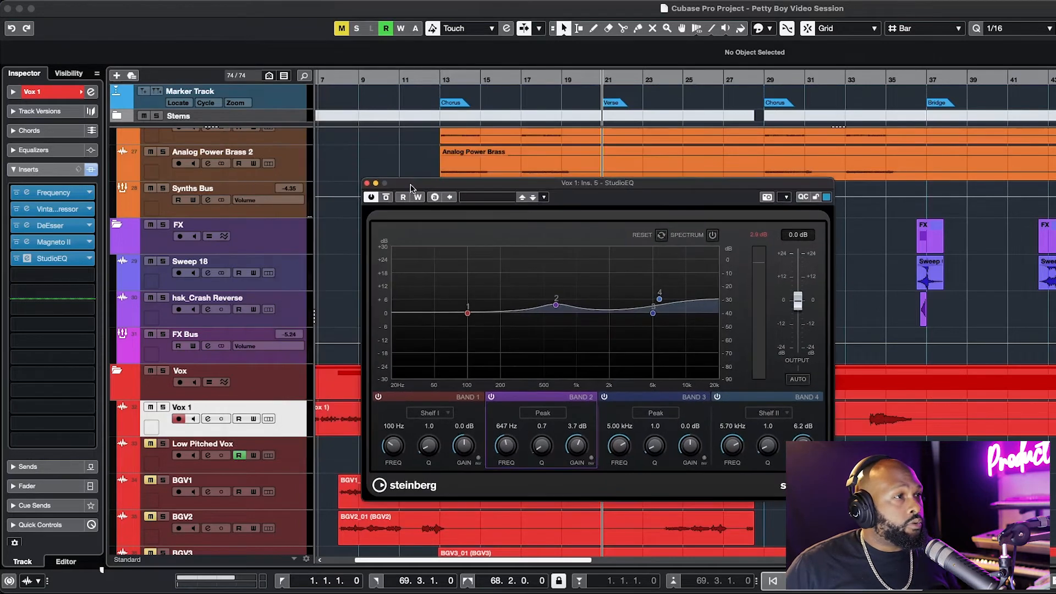
pyautogui.click(367, 184)
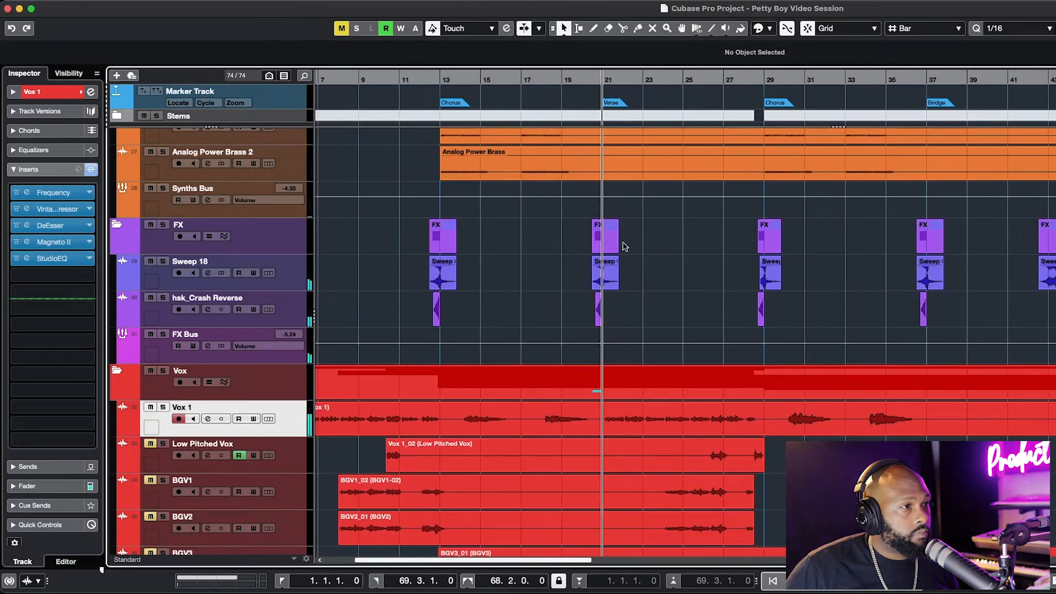
pyautogui.press('space')
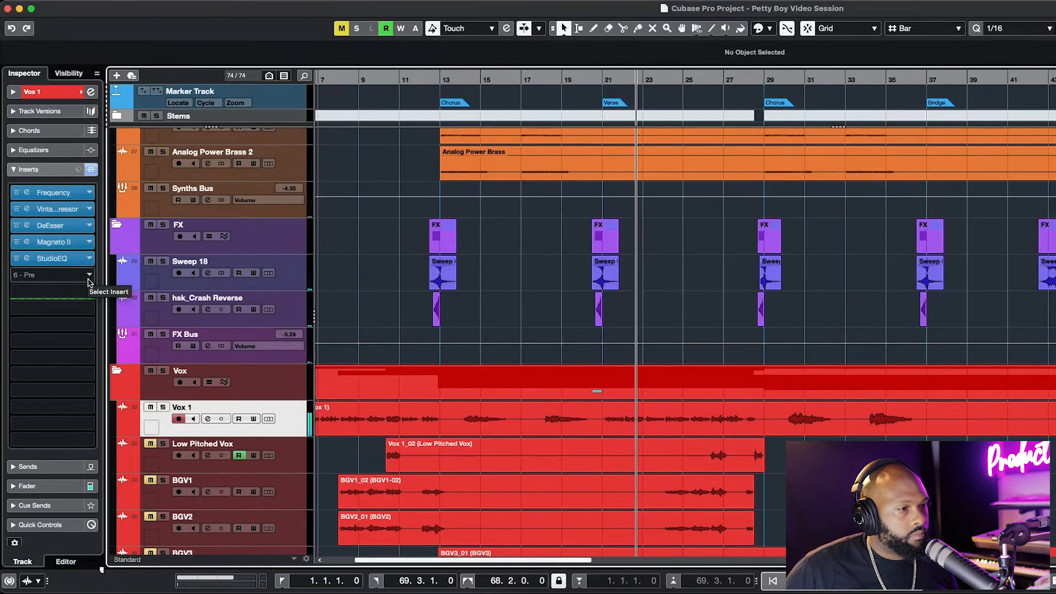
pyautogui.press('space')
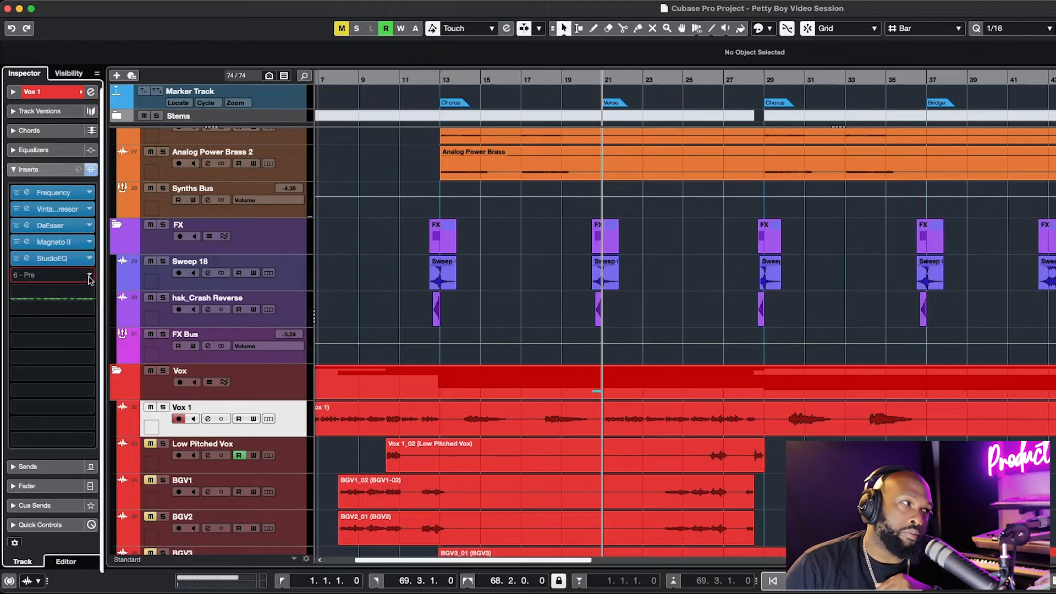
# Load Tube Compressor in Vox 1's sixth insert slot and place its window beside the inserts
pyautogui.click(89, 280)
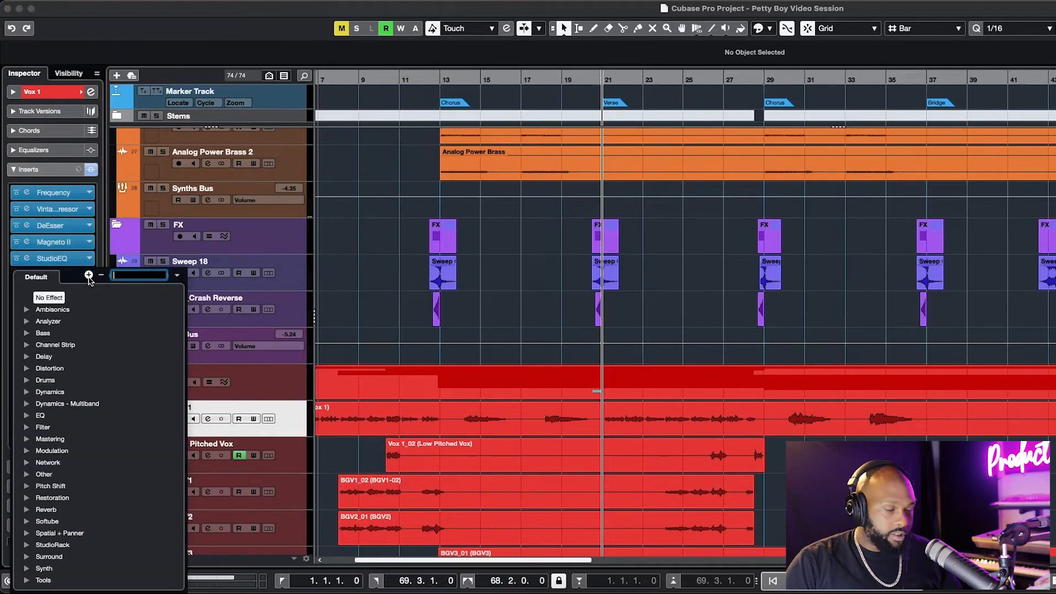
pyautogui.write('tube')
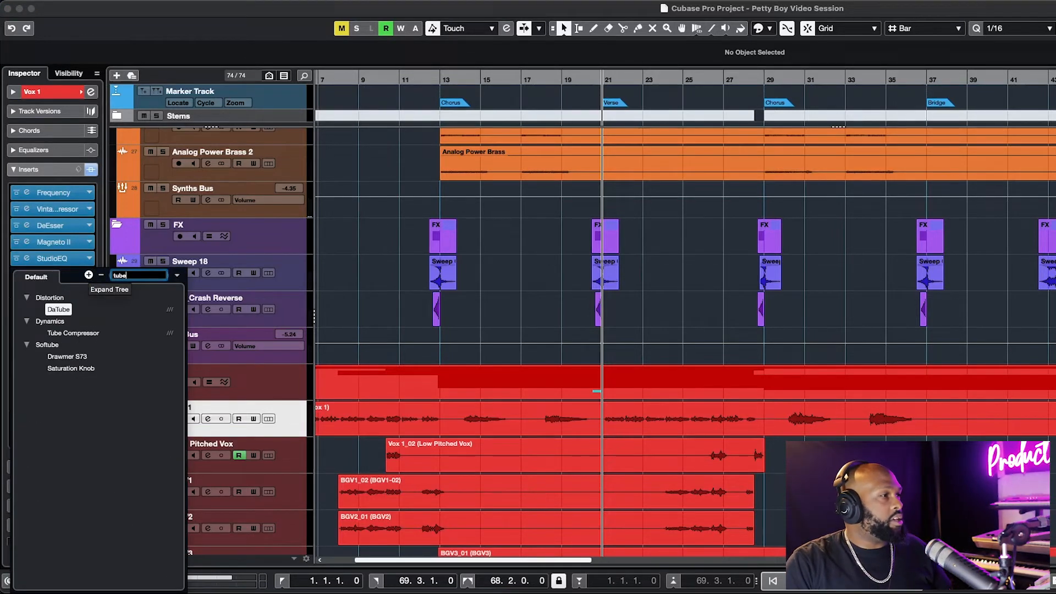
pyautogui.click(73, 333)
pyautogui.moveTo(487, 82); pyautogui.dragTo(450, 172)
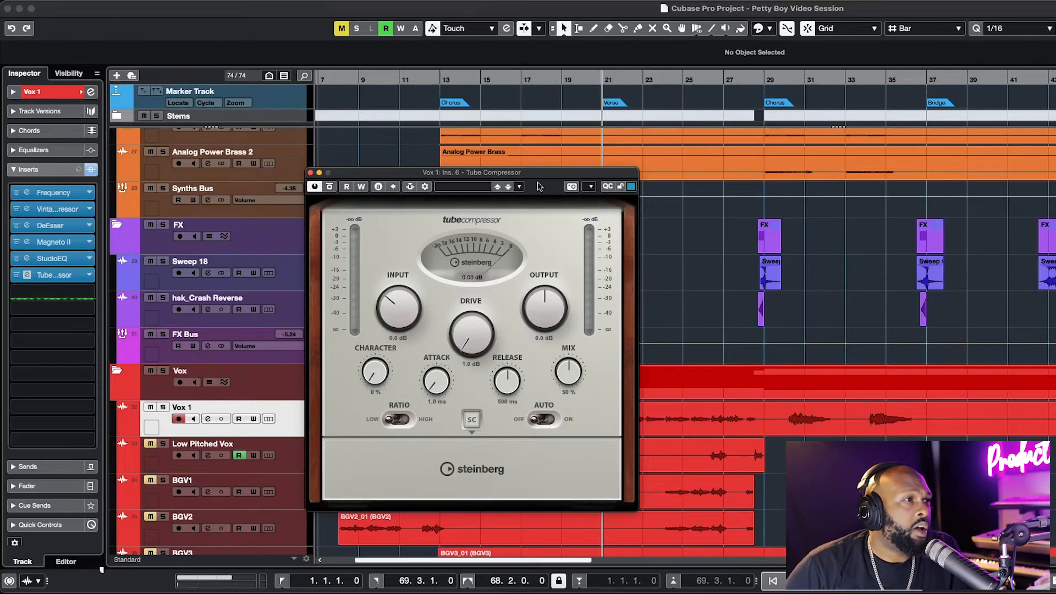
pyautogui.moveTo(539, 186); pyautogui.dragTo(514, 177)
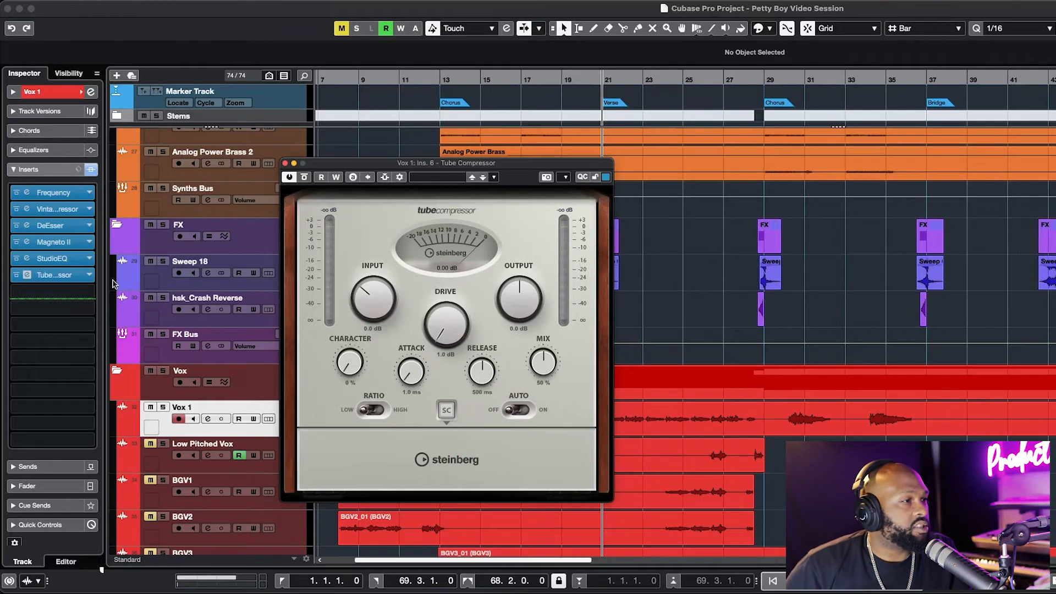
# While playing the verse, set Tube Compressor's input to 9.4 dB, attack to 33.0 ms and release to 358 ms
pyautogui.press('space')
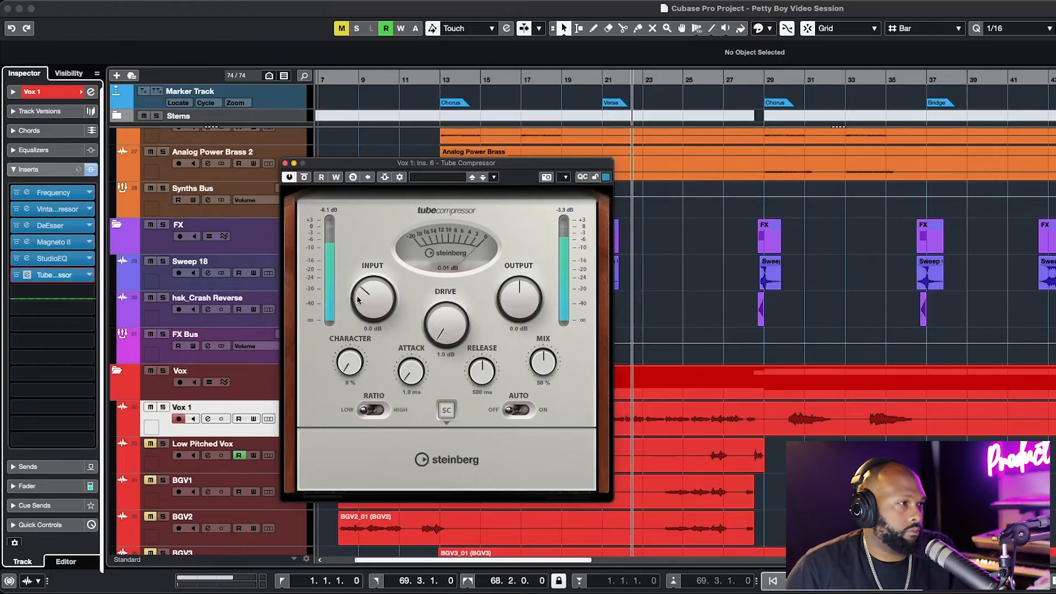
pyautogui.moveTo(379, 308); pyautogui.dragTo(372, 286)
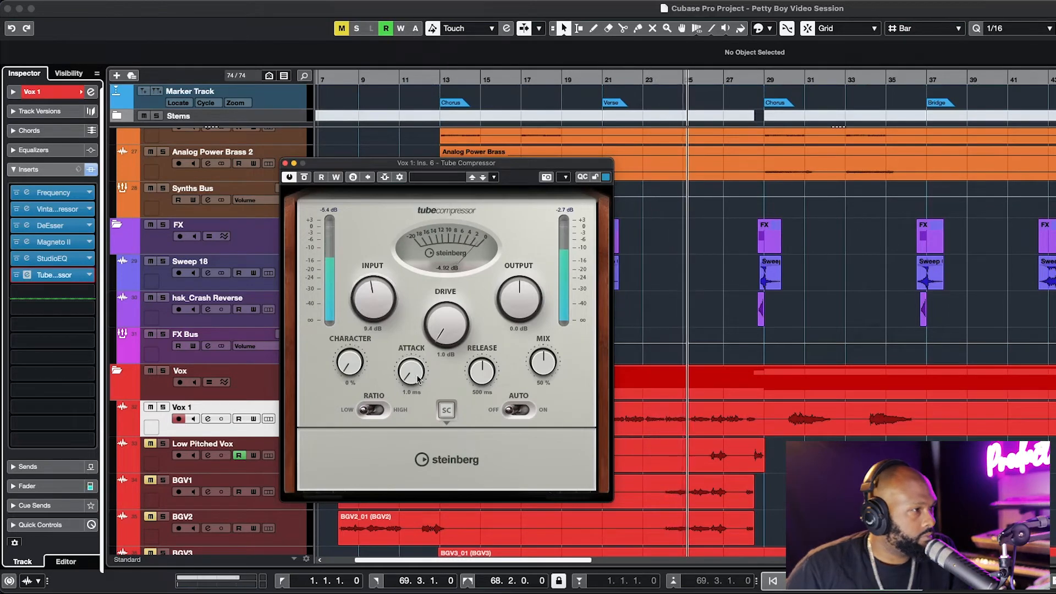
pyautogui.moveTo(410, 374); pyautogui.dragTo(406, 330)
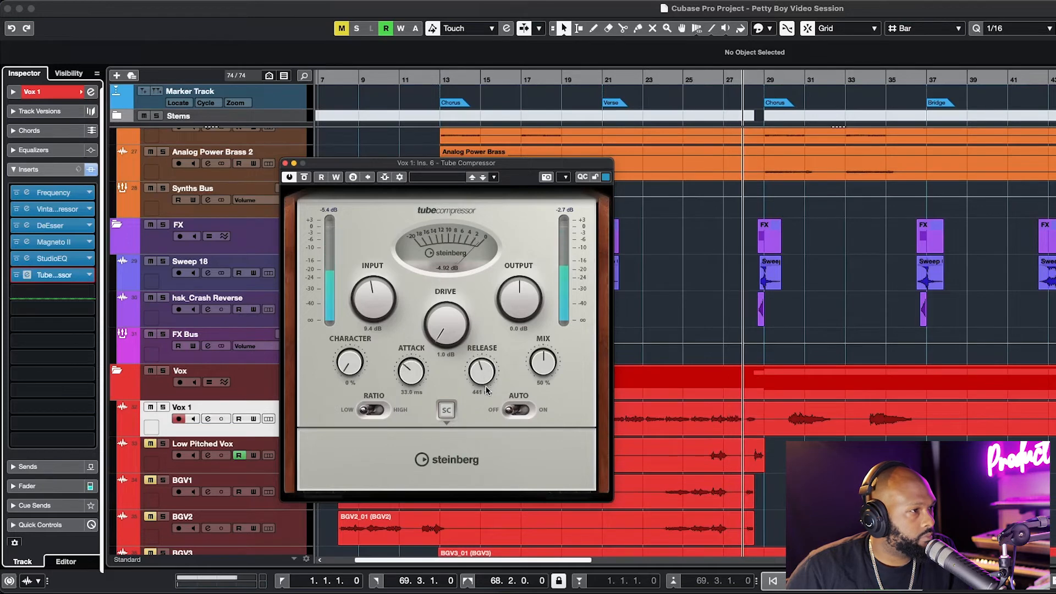
pyautogui.moveTo(482, 368); pyautogui.dragTo(487, 400)
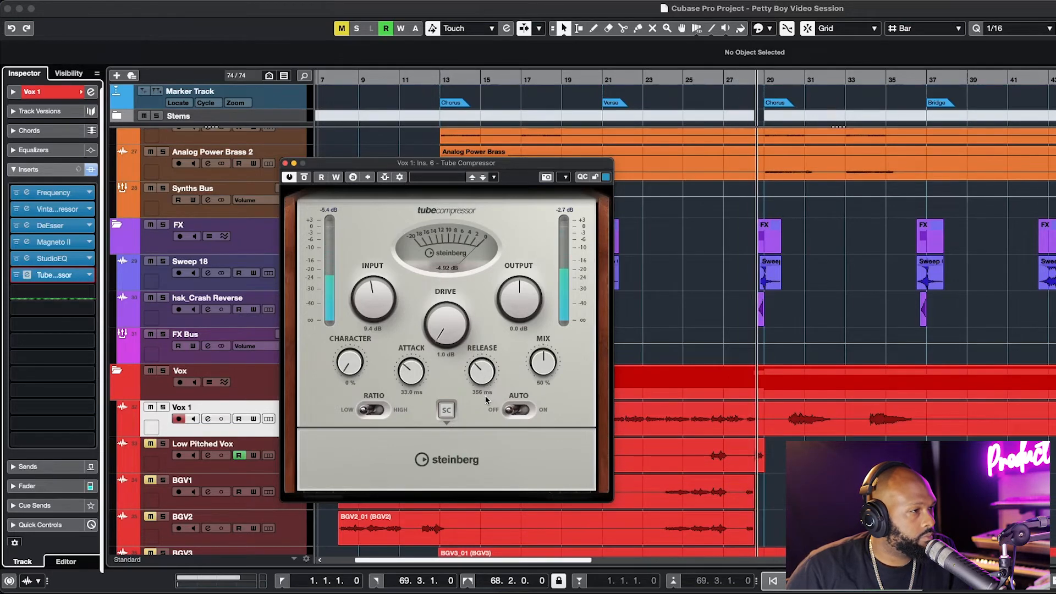
pyautogui.press('space')
pyautogui.press('space')
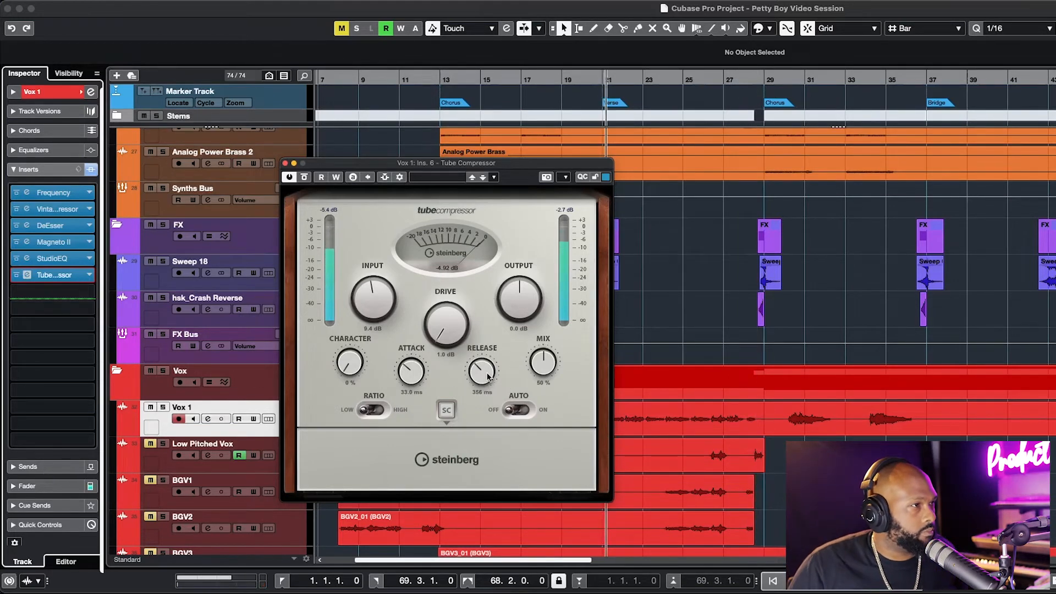
# Refine Tube Compressor to 32.5 ms attack, 317 ms release and 100% mix, lower its output, and compare it bypassed and active
pyautogui.moveTo(488, 378); pyautogui.dragTo(490, 382)
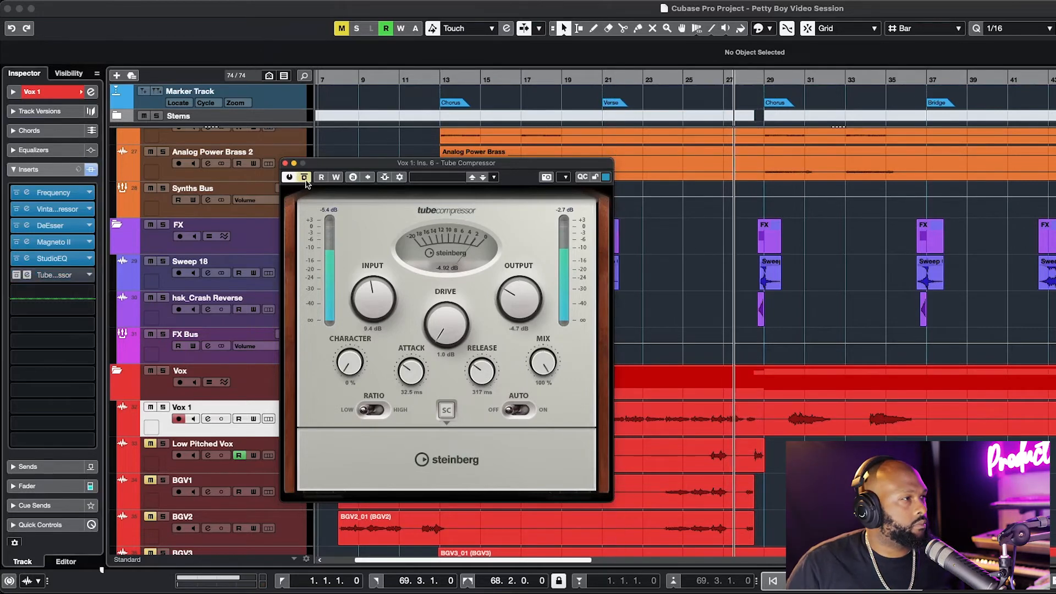
pyautogui.click(306, 180)
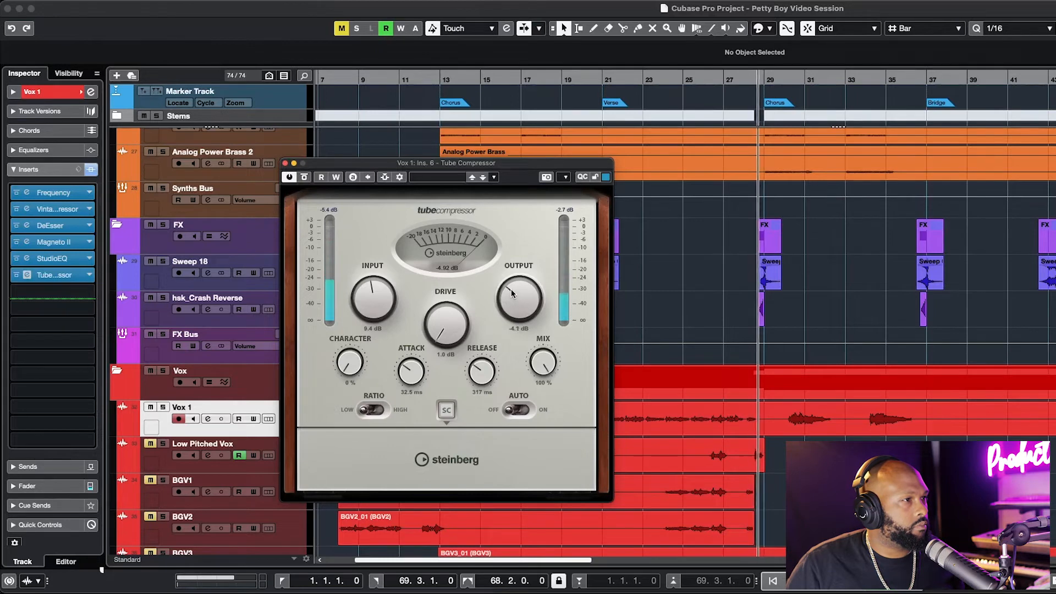
pyautogui.press('space')
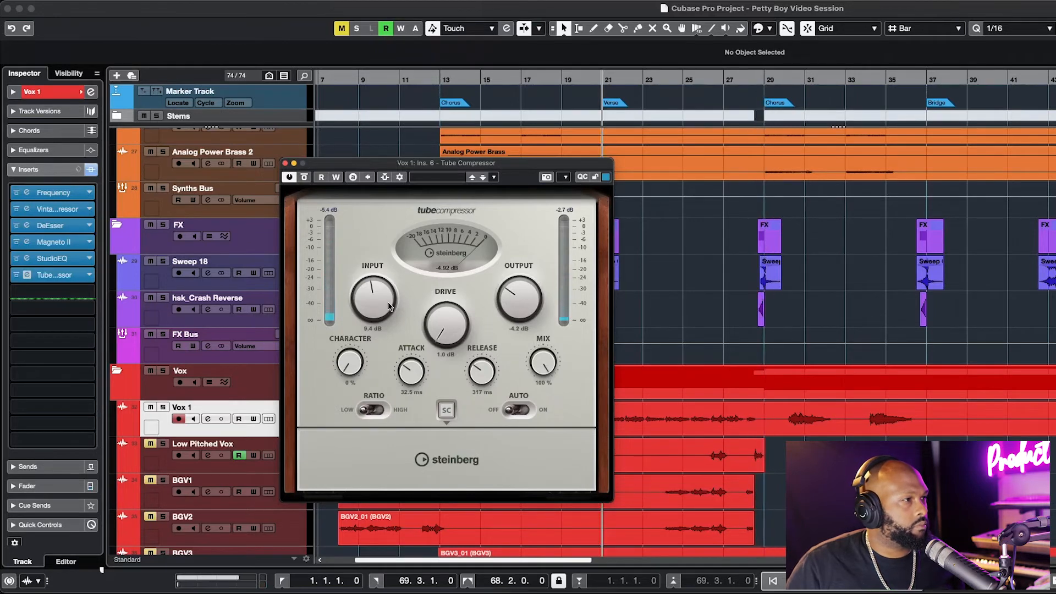
pyautogui.press('space')
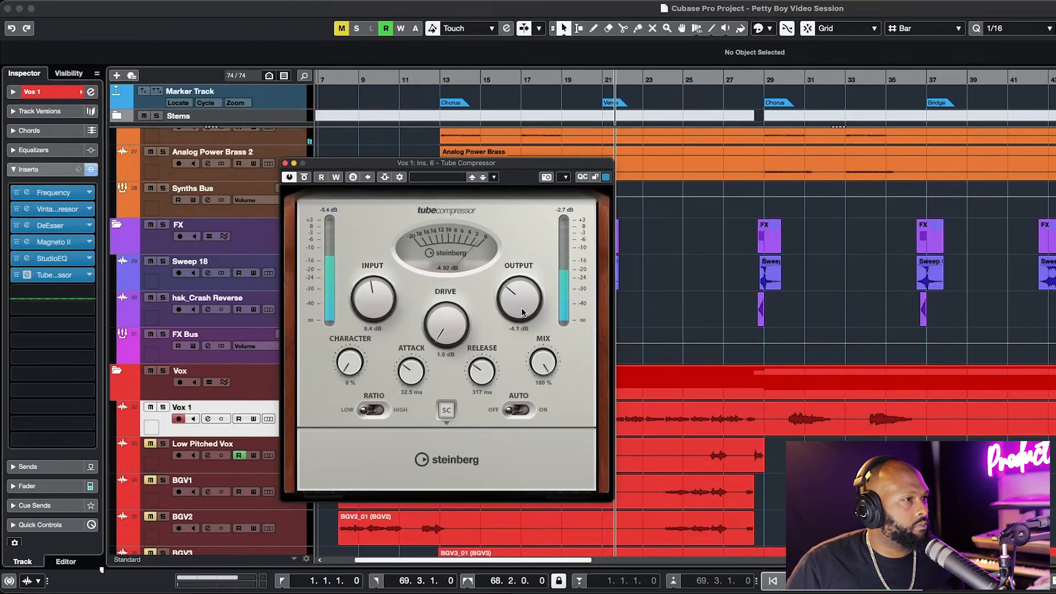
# Raise Tube Compressor's output to 1.1 dB to match levels, and compare it bypassed and active over the verse
pyautogui.moveTo(521, 306); pyautogui.dragTo(514, 292)
pyautogui.scroll(4, 515, 298)
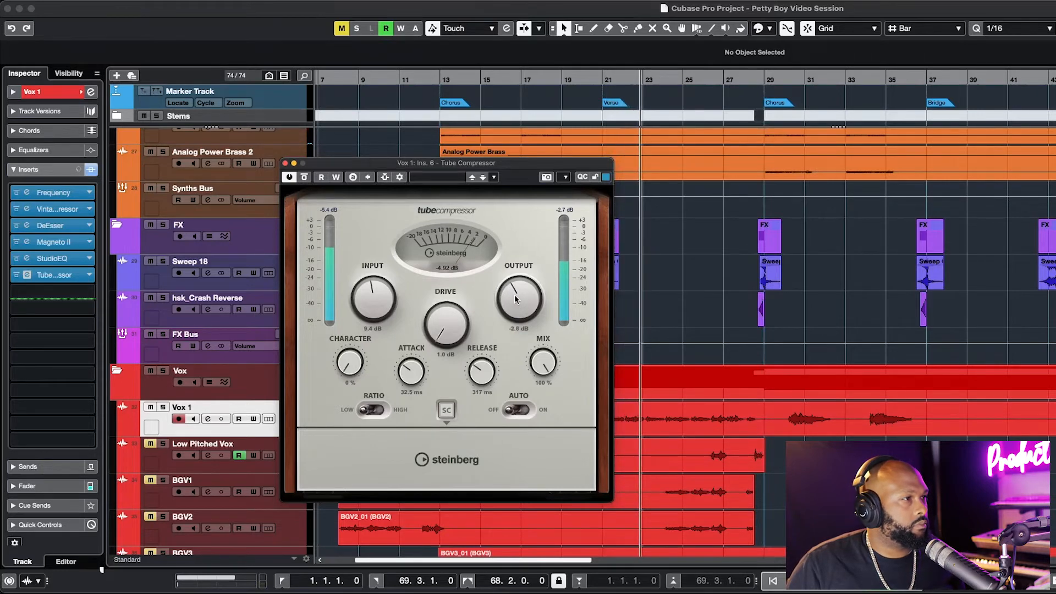
pyautogui.click(304, 176)
pyautogui.click(304, 177)
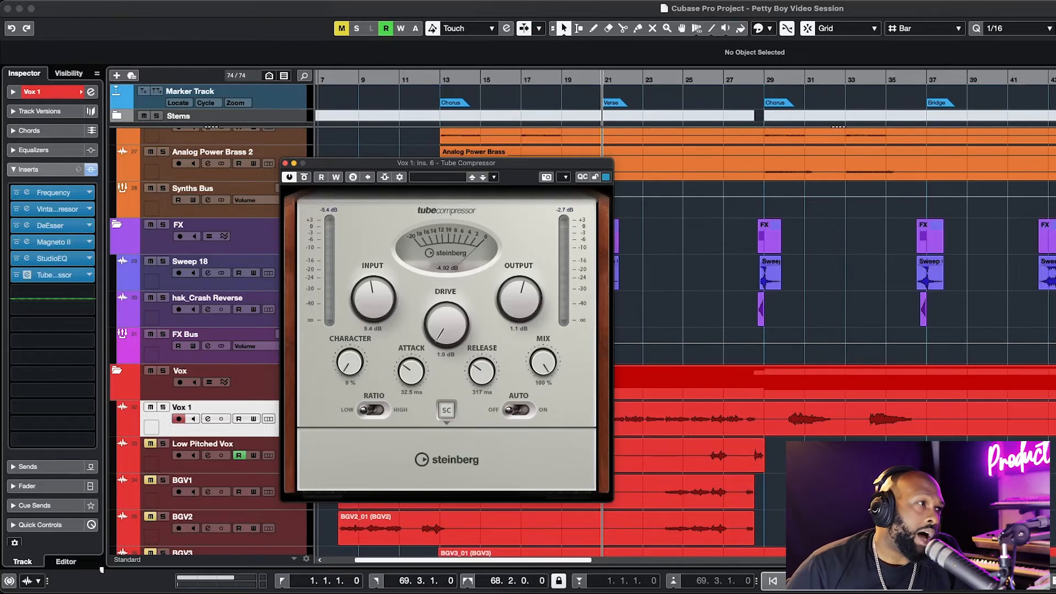
pyautogui.click(306, 176)
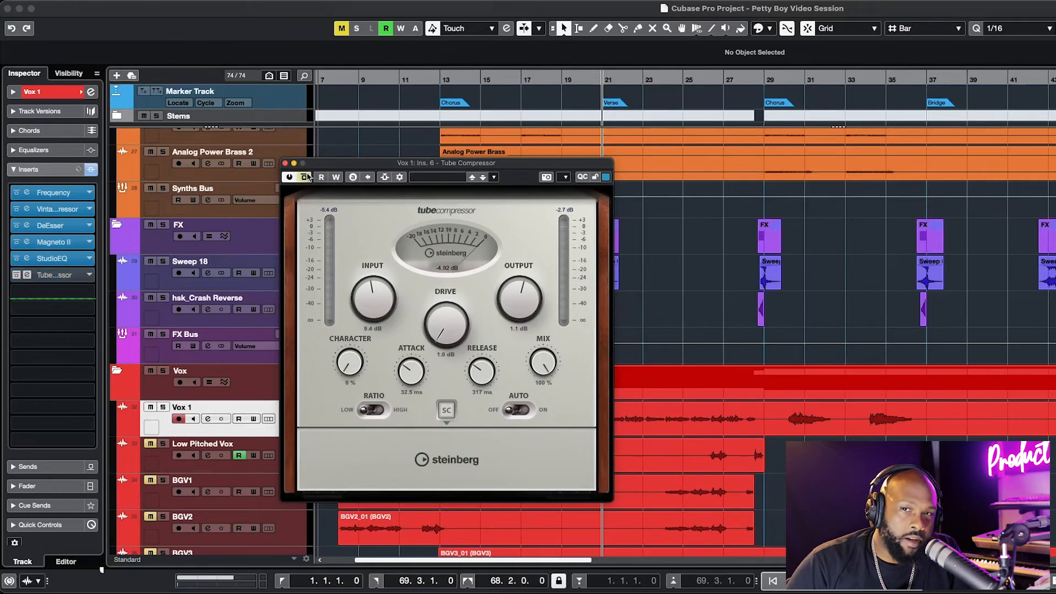
pyautogui.press('space')
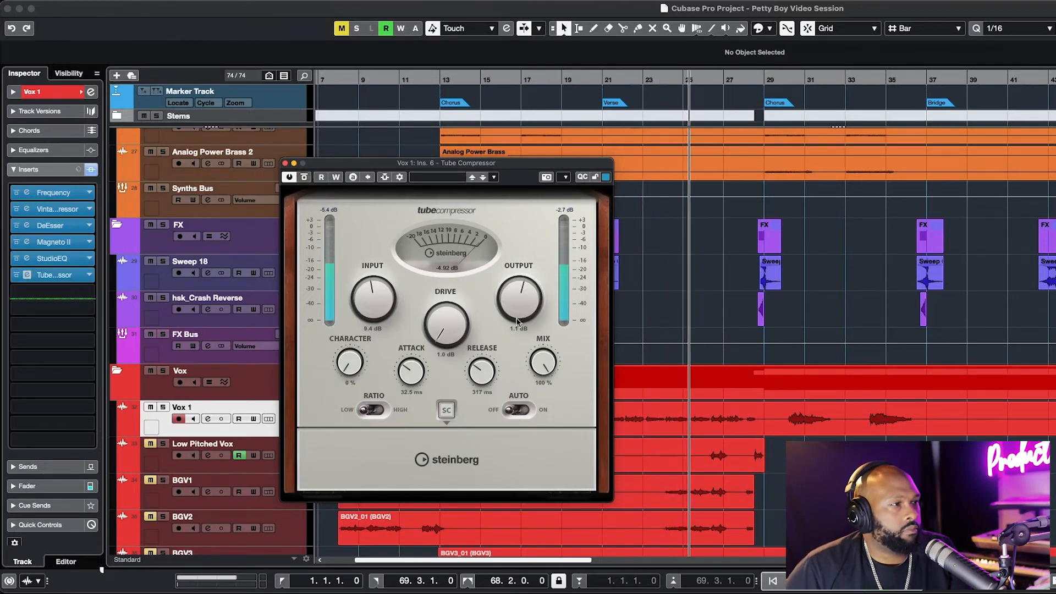
pyautogui.press('space')
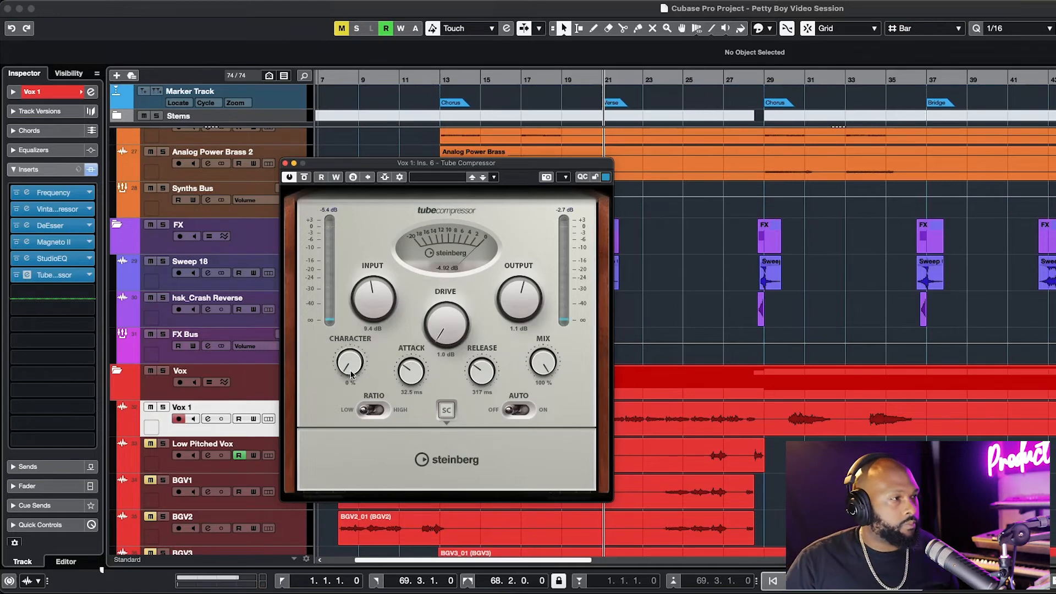
# Solo Vox 1 and audition Tube Compressor's Character setting between 0% and 100% during playback
pyautogui.moveTo(349, 363); pyautogui.dragTo(328, 219)
pyautogui.press('s')
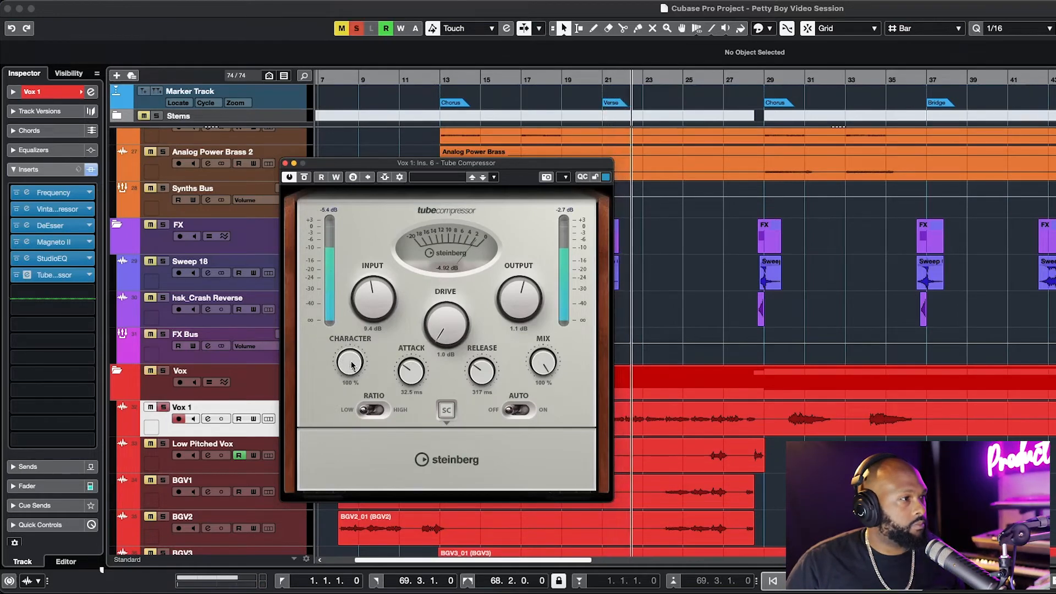
pyautogui.moveTo(351, 362); pyautogui.dragTo(306, 559)
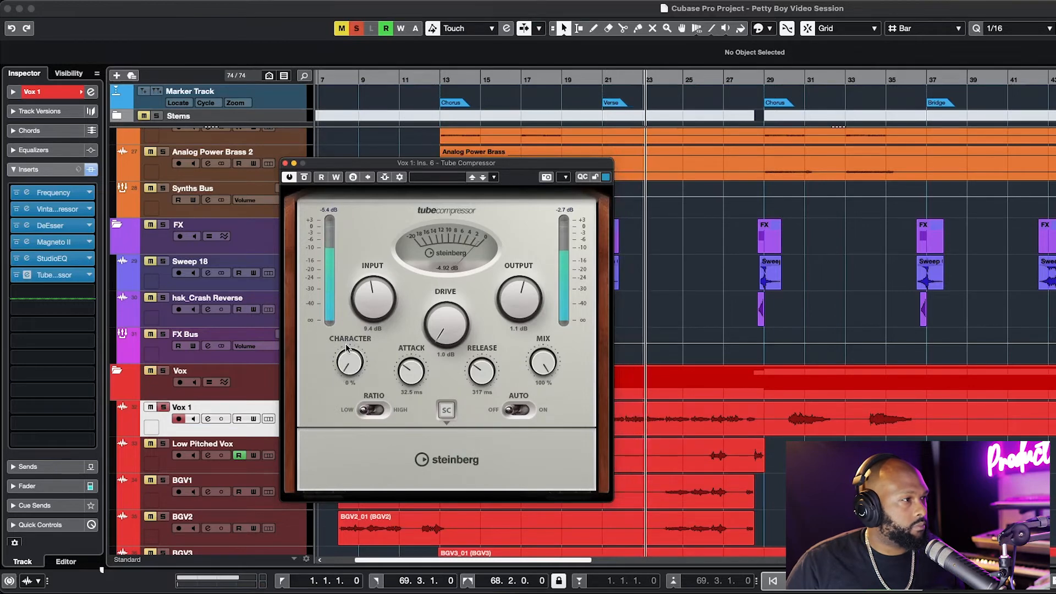
pyautogui.moveTo(349, 357); pyautogui.dragTo(355, 248)
# Raise Tube Compressor's drive to 3.1 dB, unsolo Vox 1, and return Character to 0%
pyautogui.moveTo(443, 322); pyautogui.dragTo(422, 256)
pyautogui.press('s')
pyautogui.moveTo(352, 357); pyautogui.dragTo(359, 402)
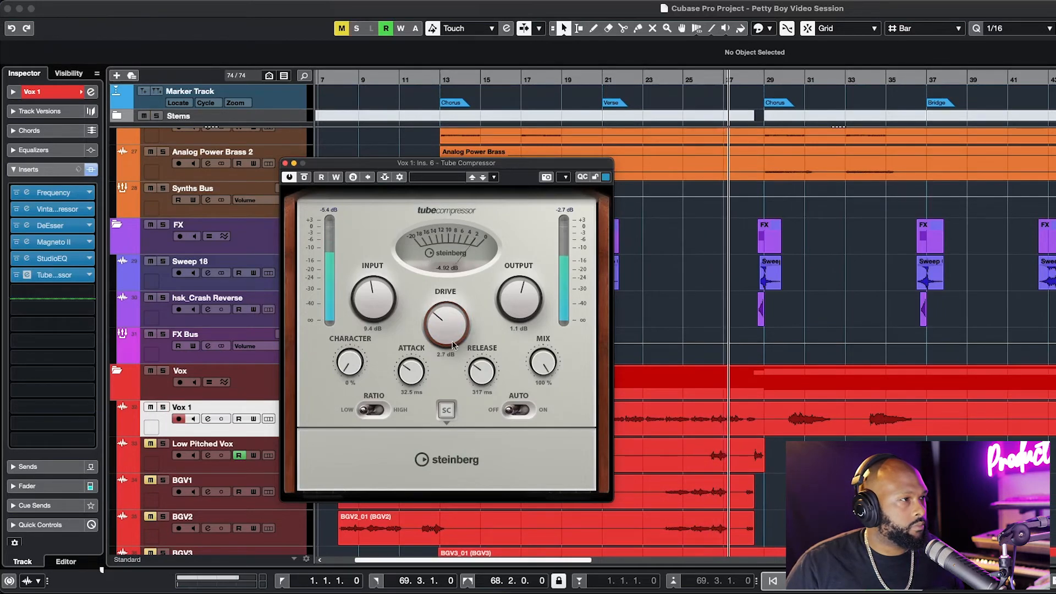
pyautogui.moveTo(447, 325); pyautogui.dragTo(446, 329)
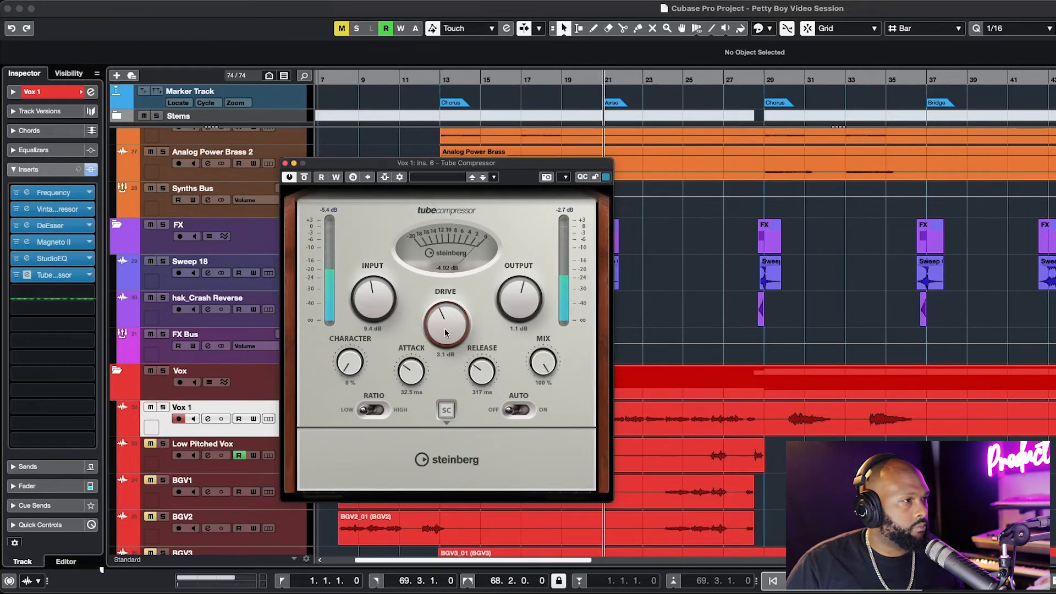
# Compare Tube Compressor bypassed and active over the verse, and fine-tune its drive amount
pyautogui.click(305, 177)
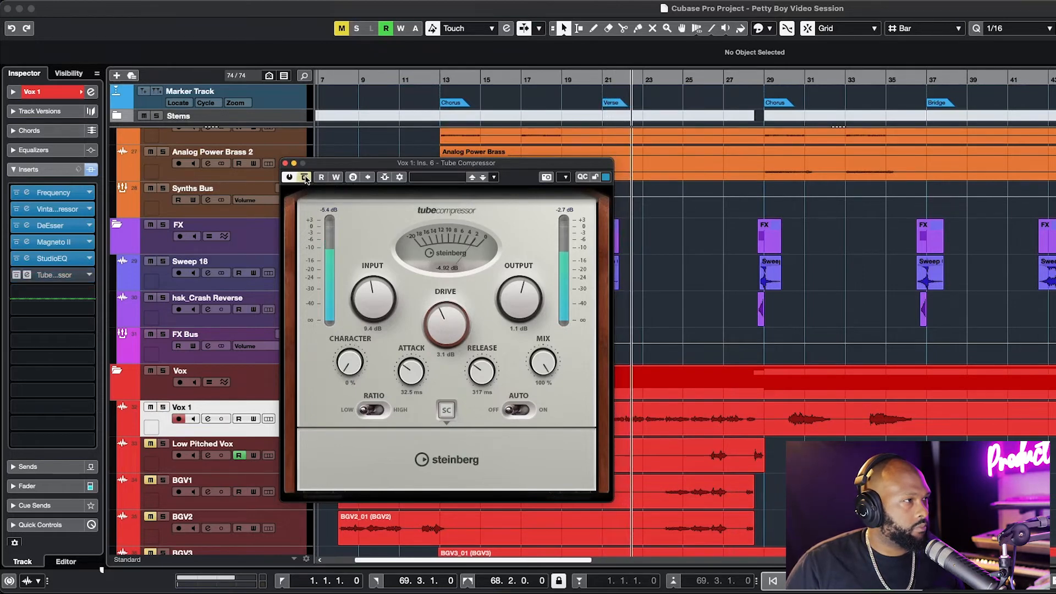
pyautogui.click(306, 178)
pyautogui.click(307, 180)
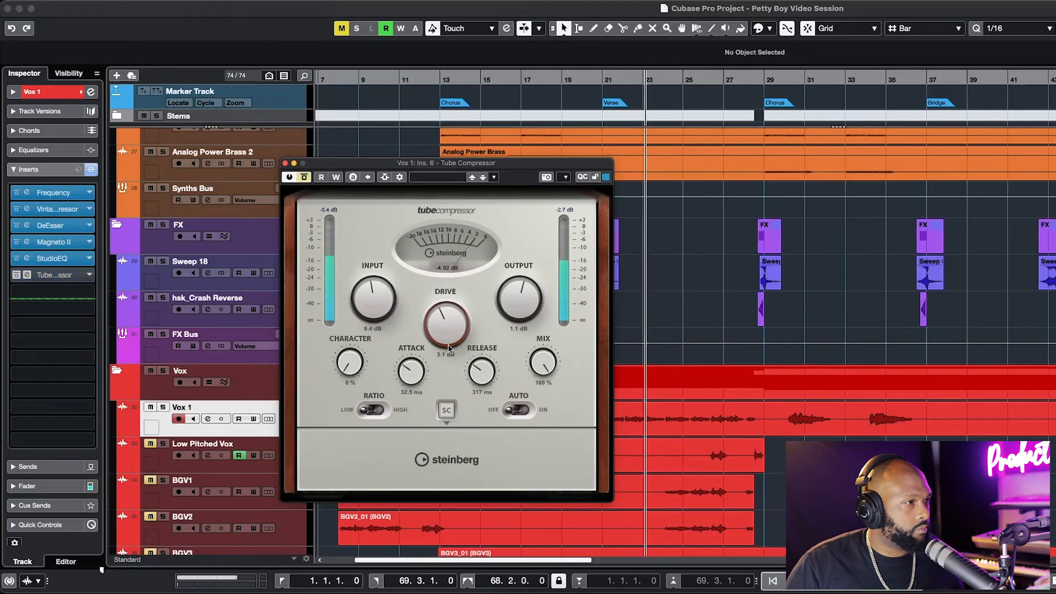
pyautogui.click(305, 179)
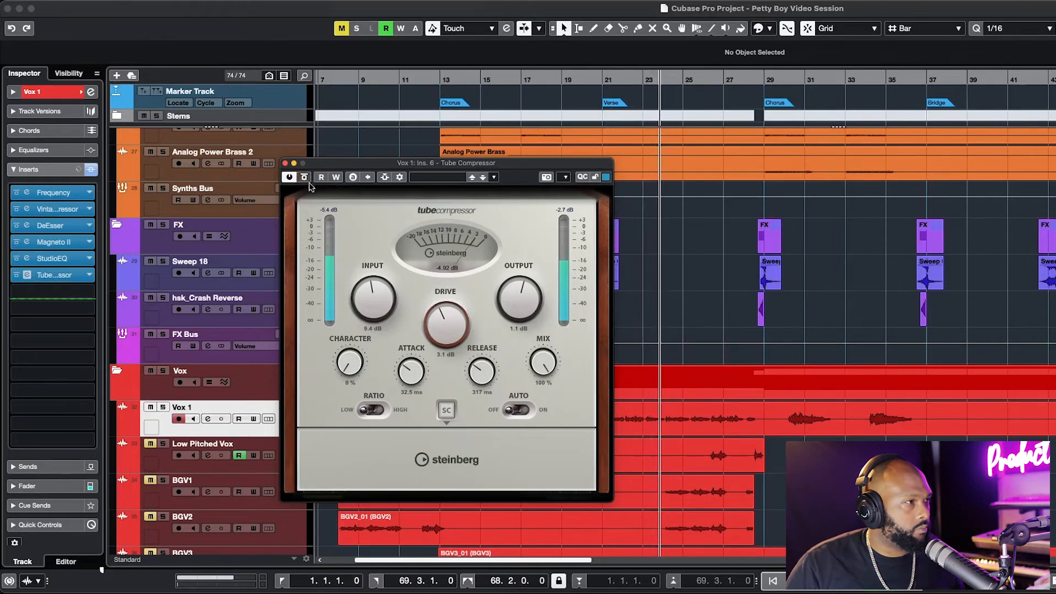
pyautogui.moveTo(455, 338)
pyautogui.mouseDown()
pyautogui.moveTo(457, 355)
pyautogui.moveTo(449, 333)
pyautogui.mouseUp()
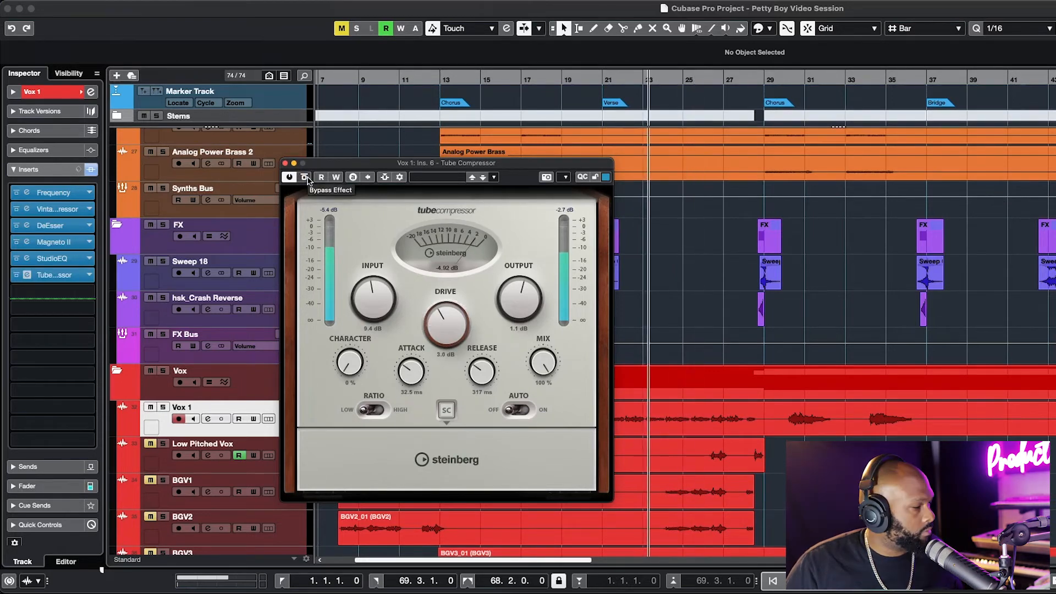
pyautogui.click(308, 178)
pyautogui.click(305, 177)
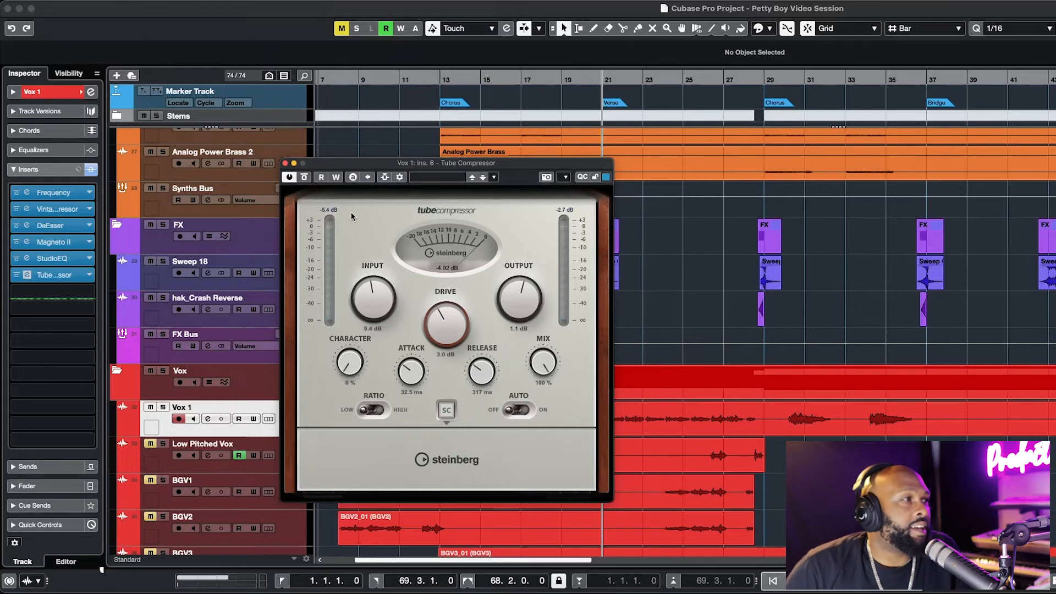
pyautogui.moveTo(92, 379)
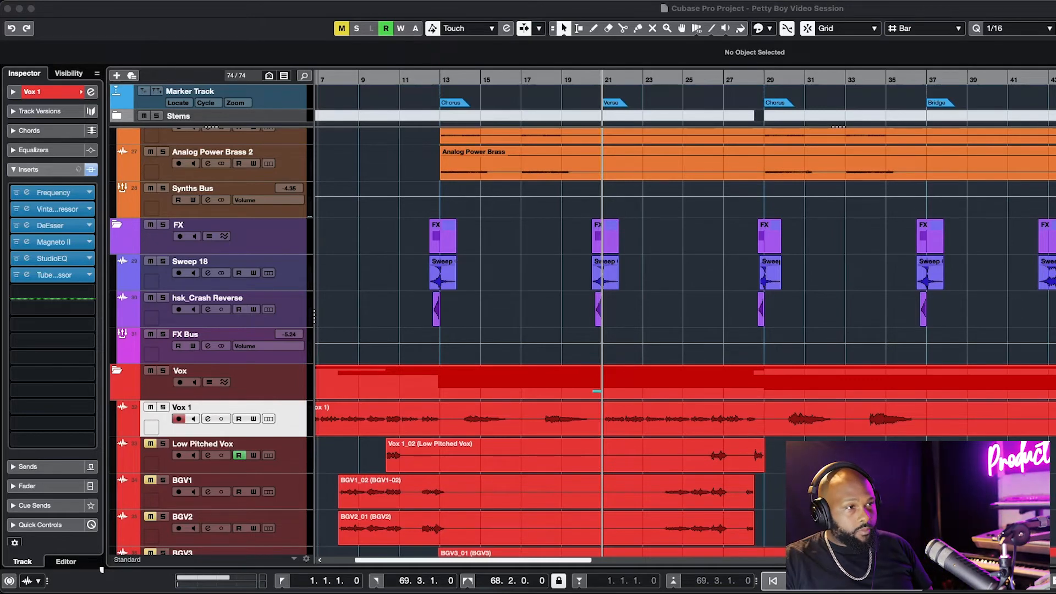
pyautogui.click(115, 321)
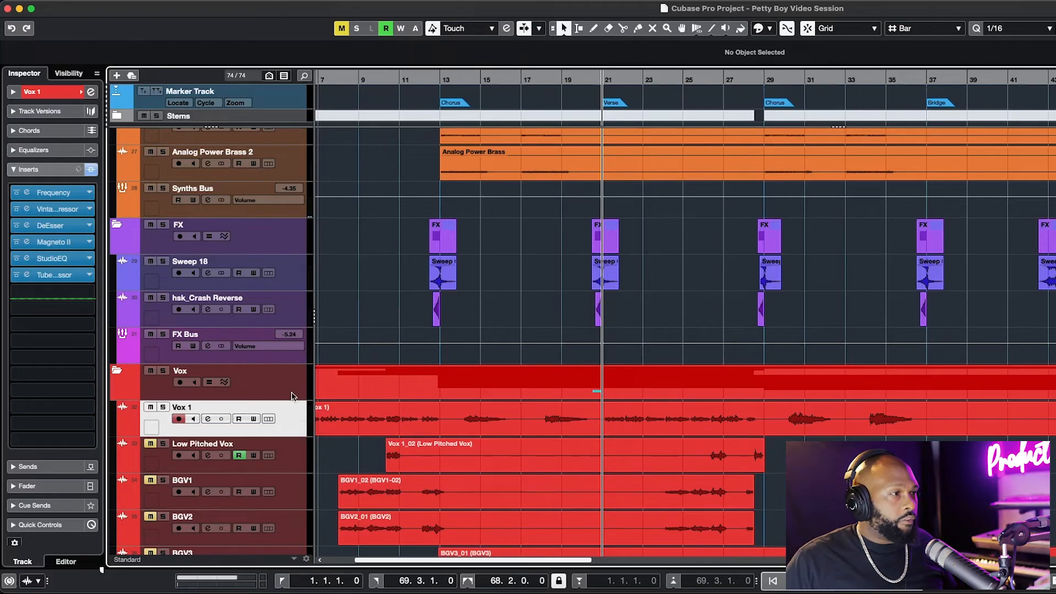
pyautogui.press('F3')
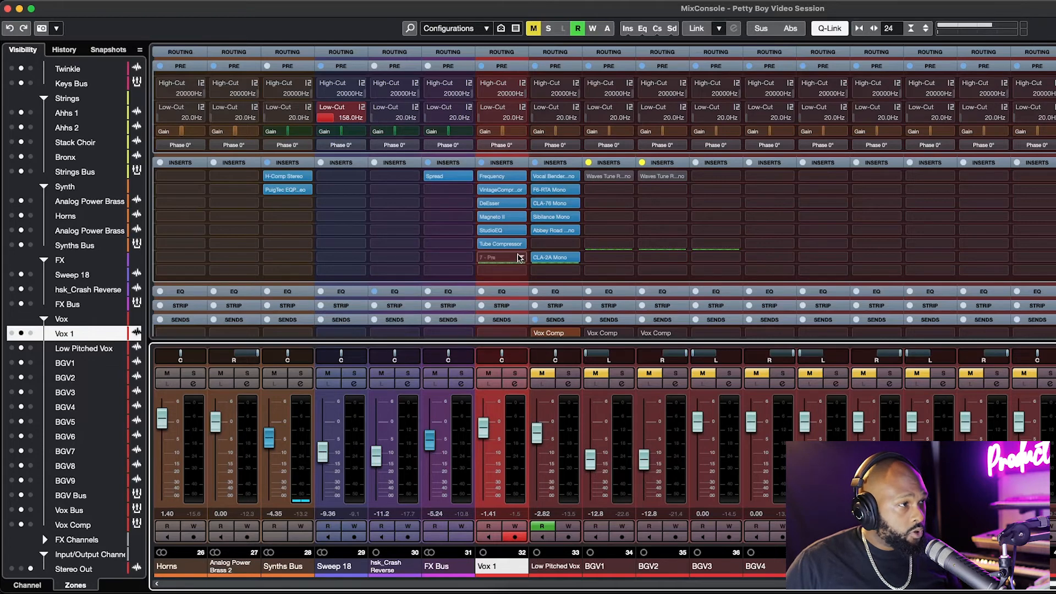
pyautogui.press('F3')
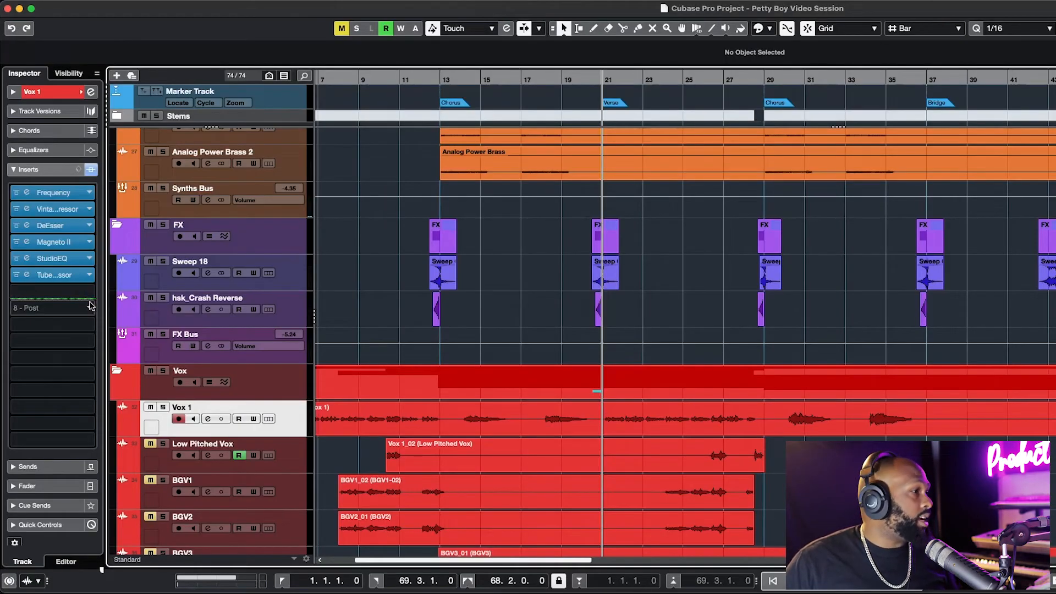
# Route Vox 1's first send slot to the Stereo Delay FX channel
pyautogui.click(48, 468)
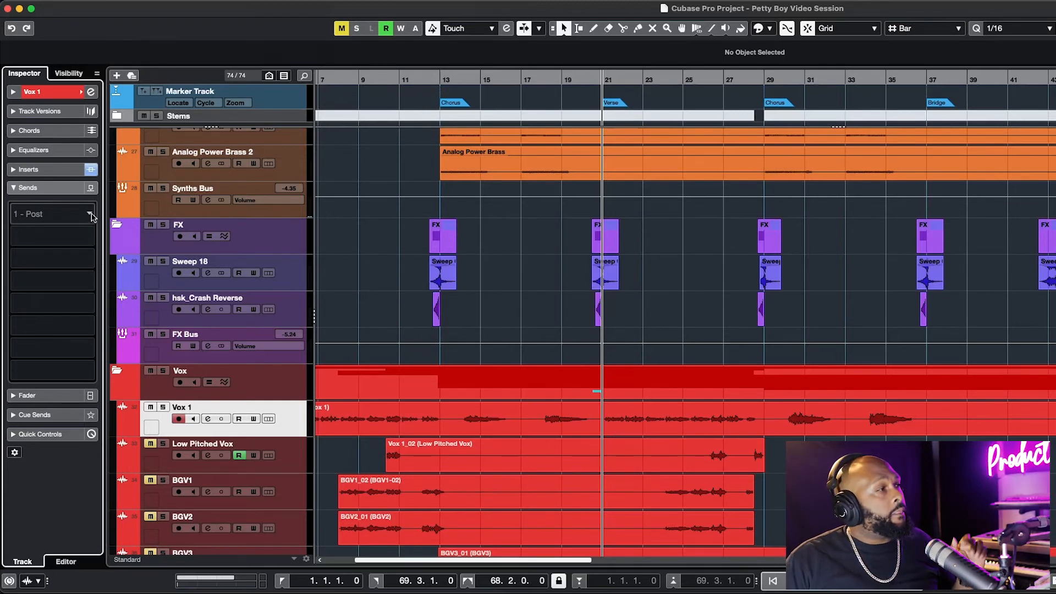
pyautogui.click(92, 218)
pyautogui.write('ste')
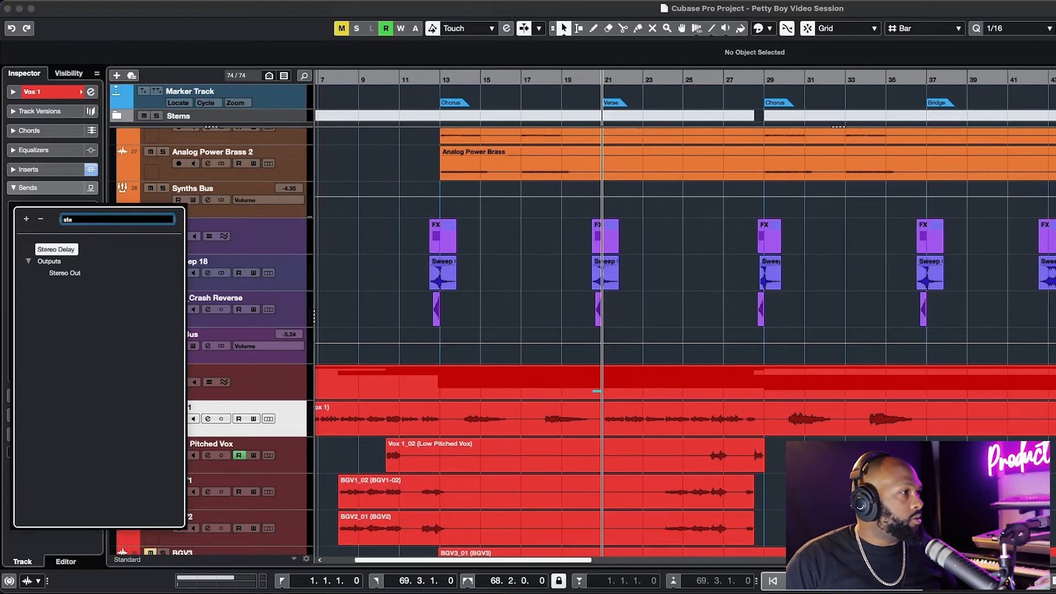
pyautogui.press('Return')
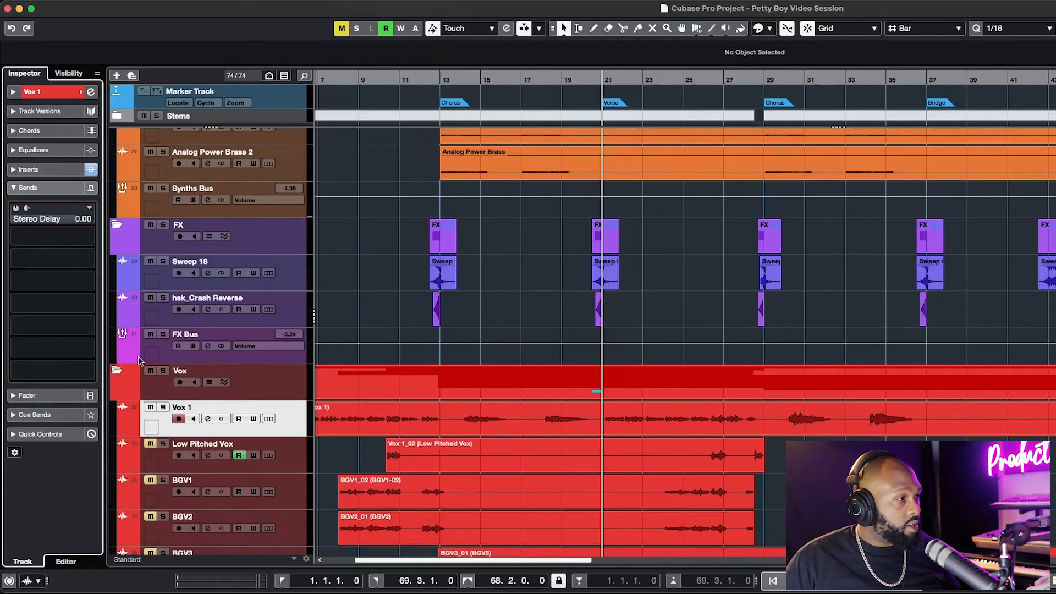
# Expand the FX Channels folder and load the StereoDelay plug-in in the Stereo Delay channel's first insert slot
pyautogui.scroll(-10, 181, 362)
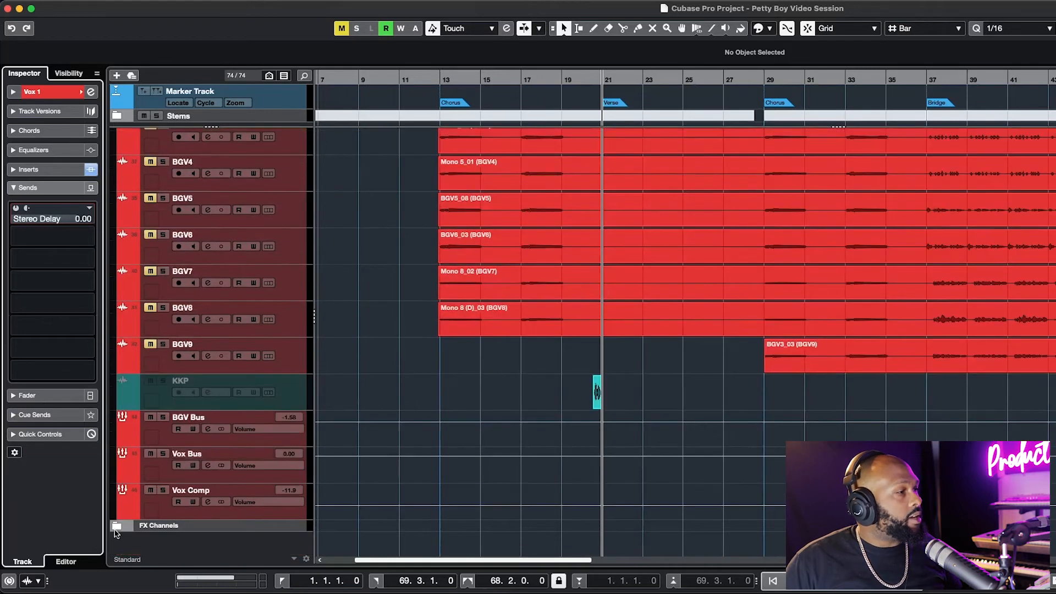
pyautogui.click(116, 528)
pyautogui.scroll(-4, 189, 474)
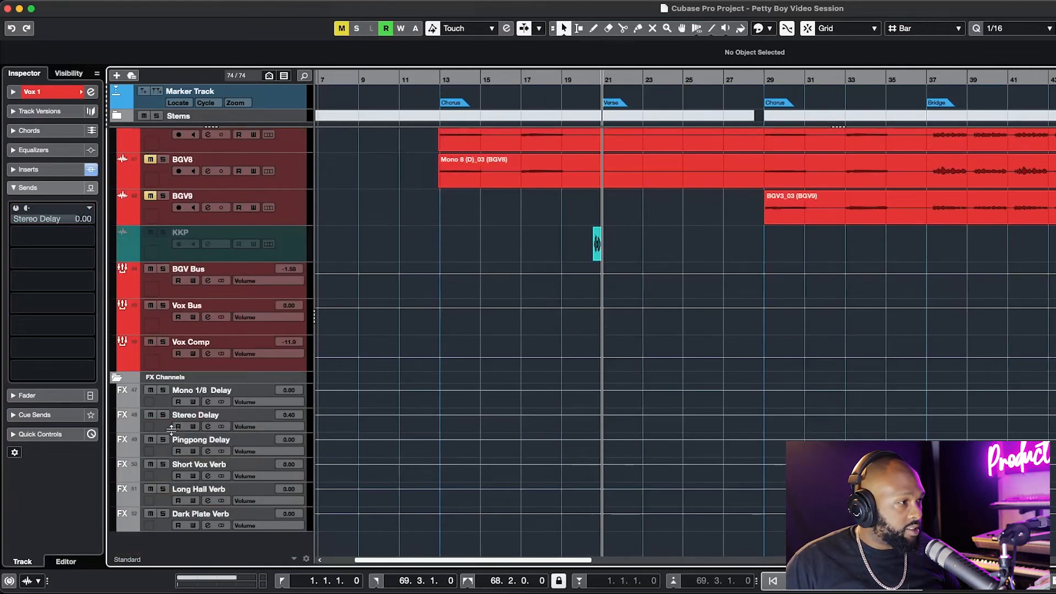
pyautogui.click(256, 420)
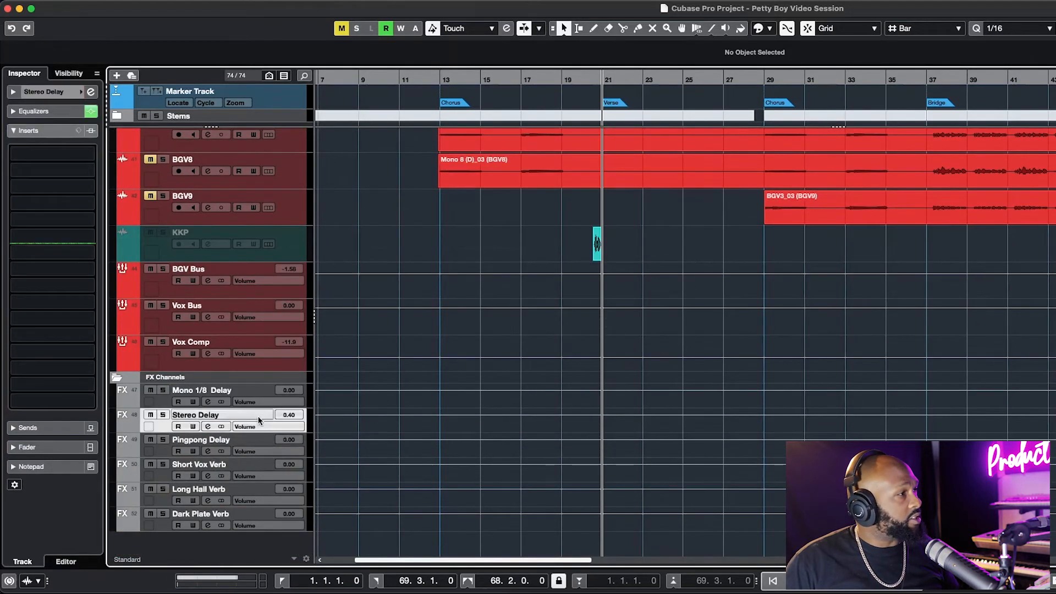
pyautogui.click(90, 156)
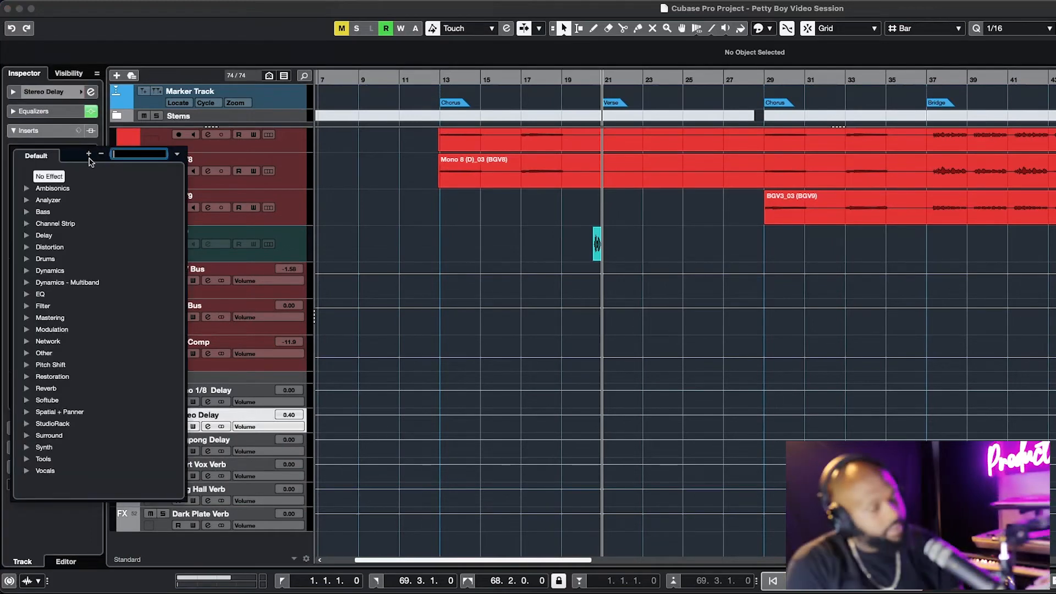
pyautogui.write('stere')
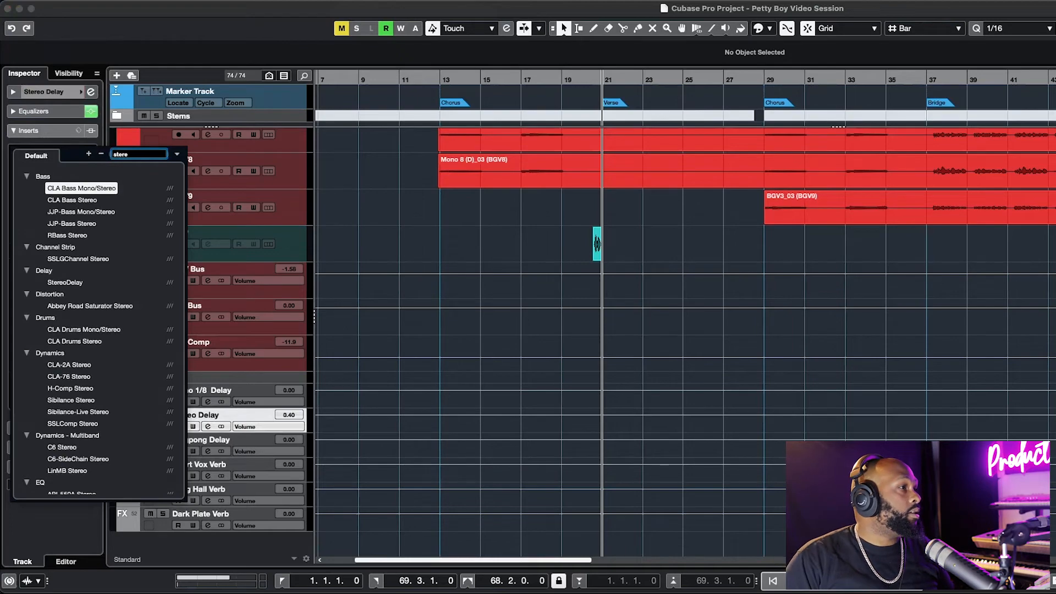
pyautogui.write('ode')
pyautogui.press('Return')
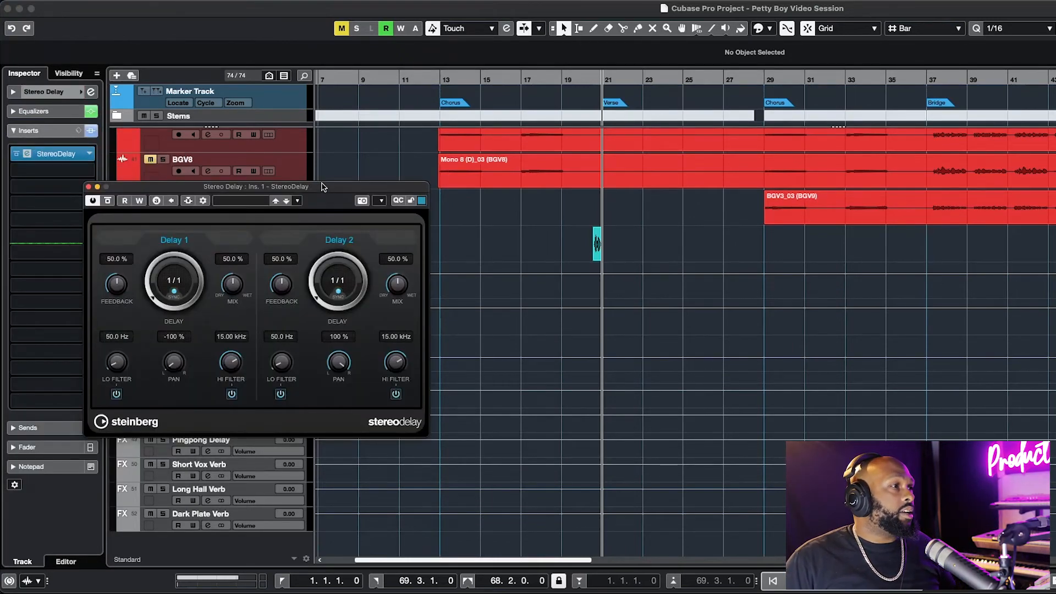
pyautogui.moveTo(323, 187); pyautogui.dragTo(541, 193)
pyautogui.press('F3')
pyautogui.press('F3')
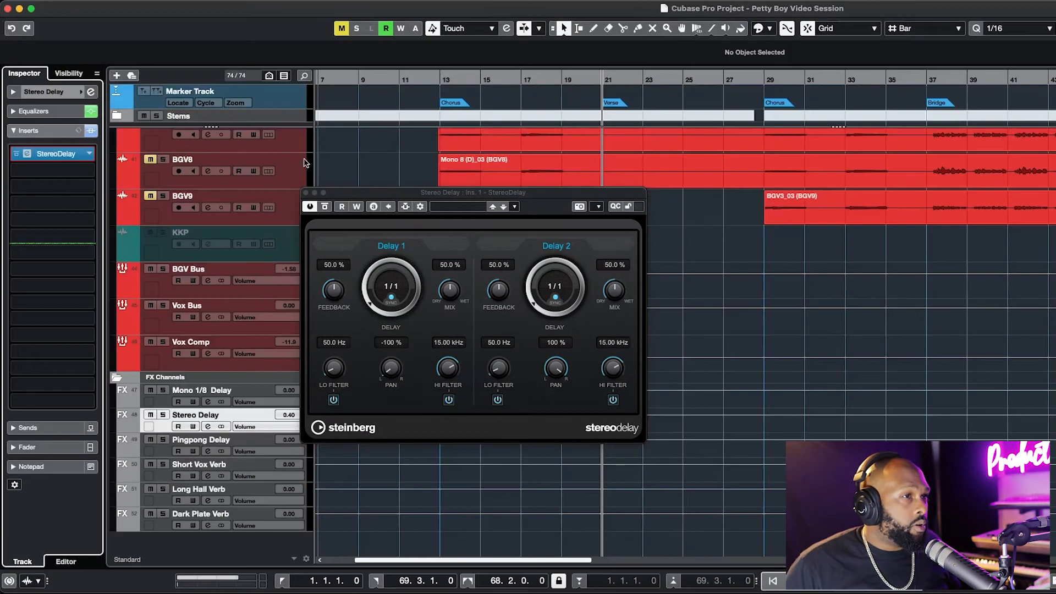
# Set StereoDelay's Delay 1 time to 1/16 and its Delay 2 time to 1/16 T
pyautogui.scroll(8, 807, 406)
pyautogui.scroll(-2, 807, 406)
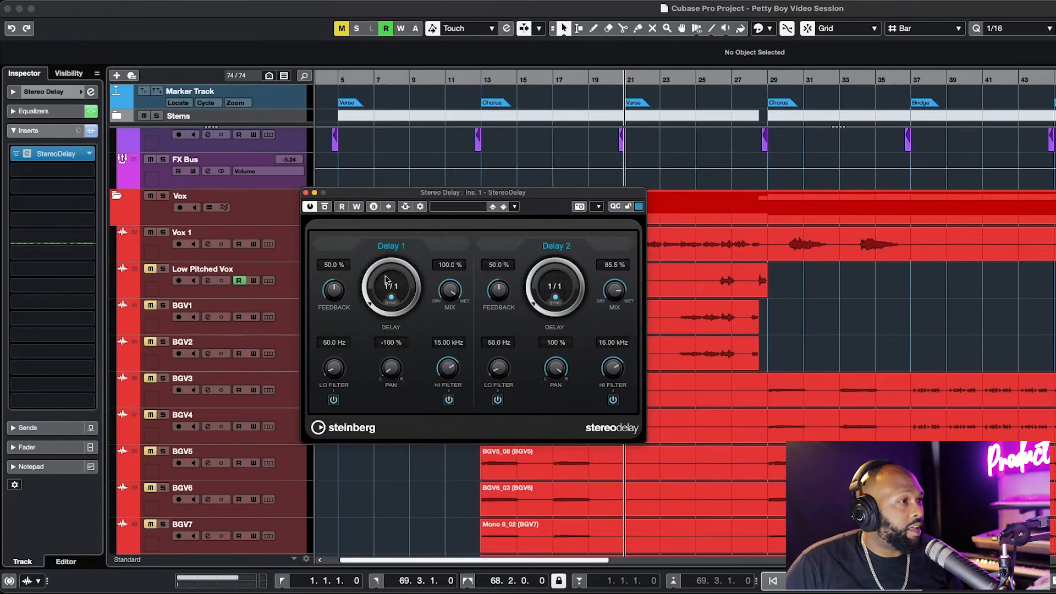
pyautogui.click(402, 289)
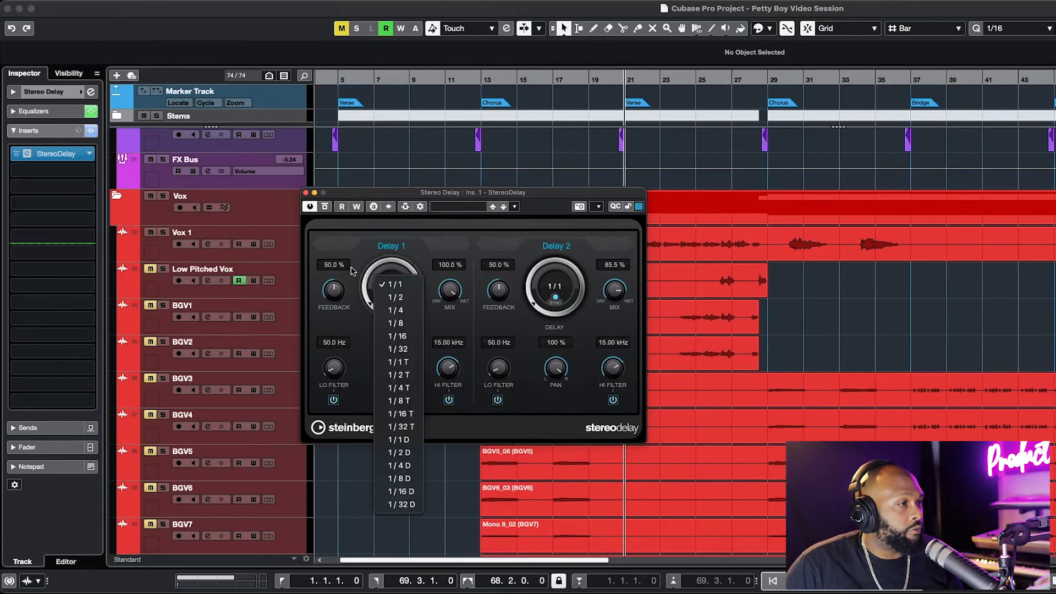
pyautogui.click(458, 252)
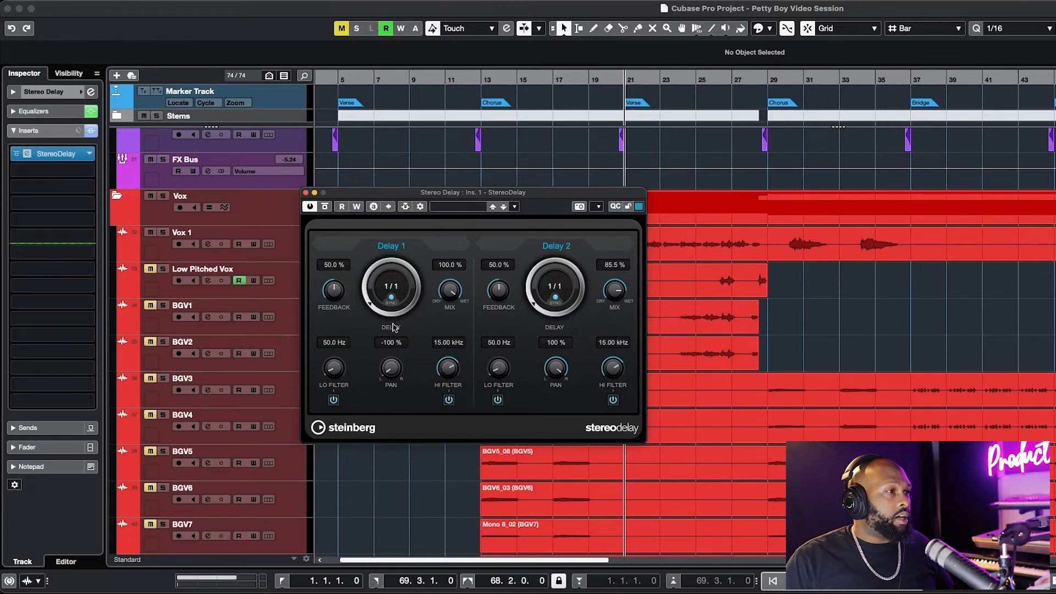
pyautogui.click(392, 289)
pyautogui.click(397, 291)
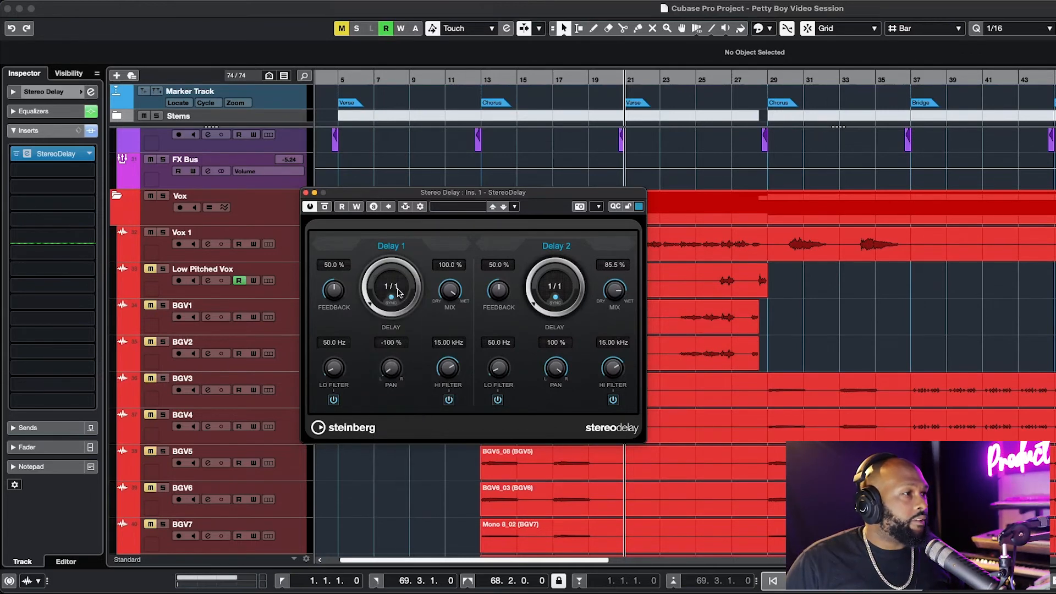
pyautogui.click(398, 292)
pyautogui.click(407, 333)
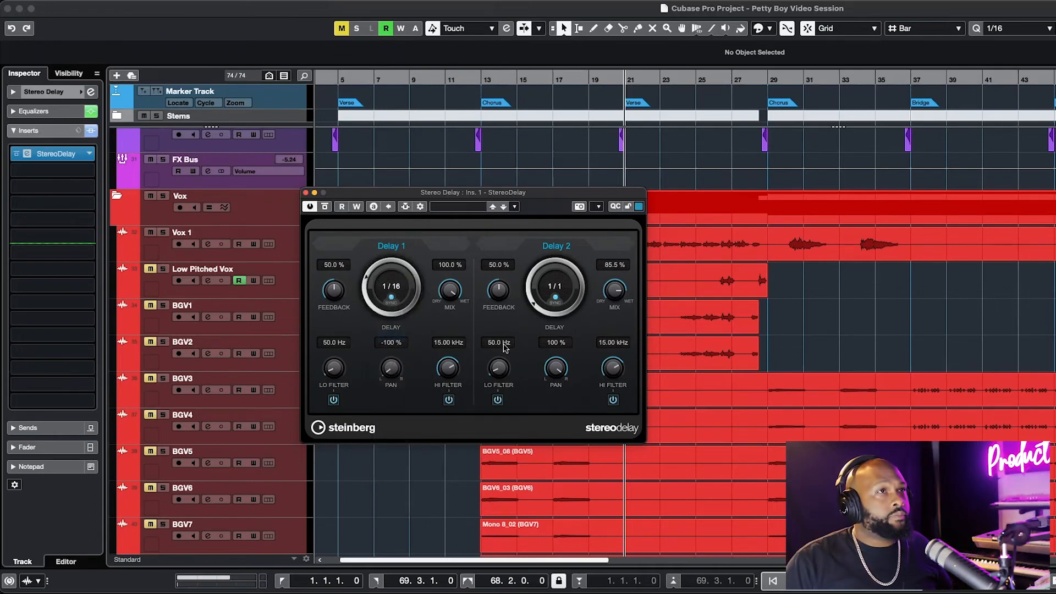
pyautogui.click(565, 298)
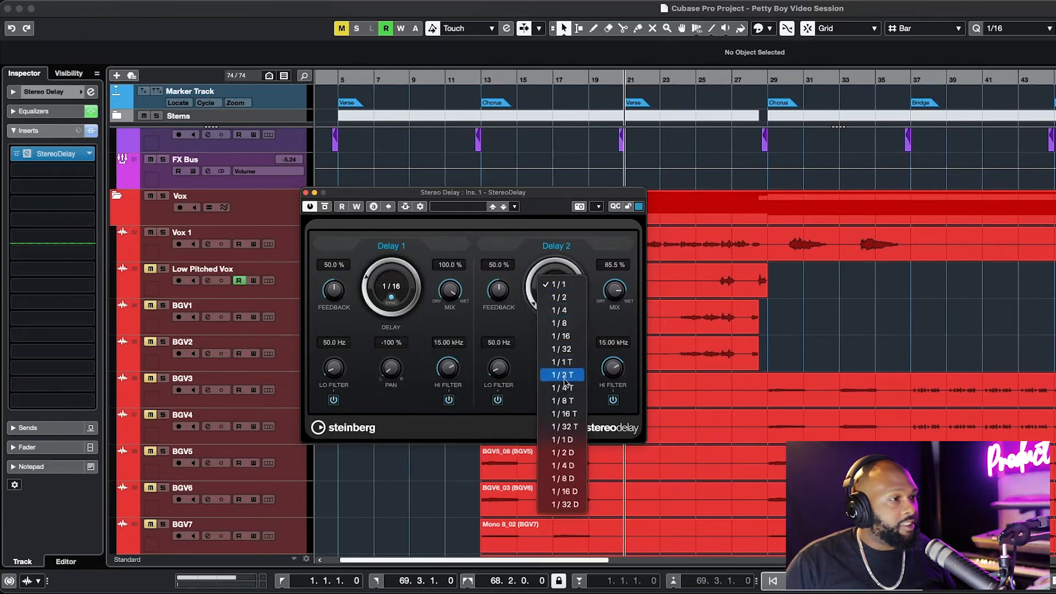
pyautogui.click(564, 413)
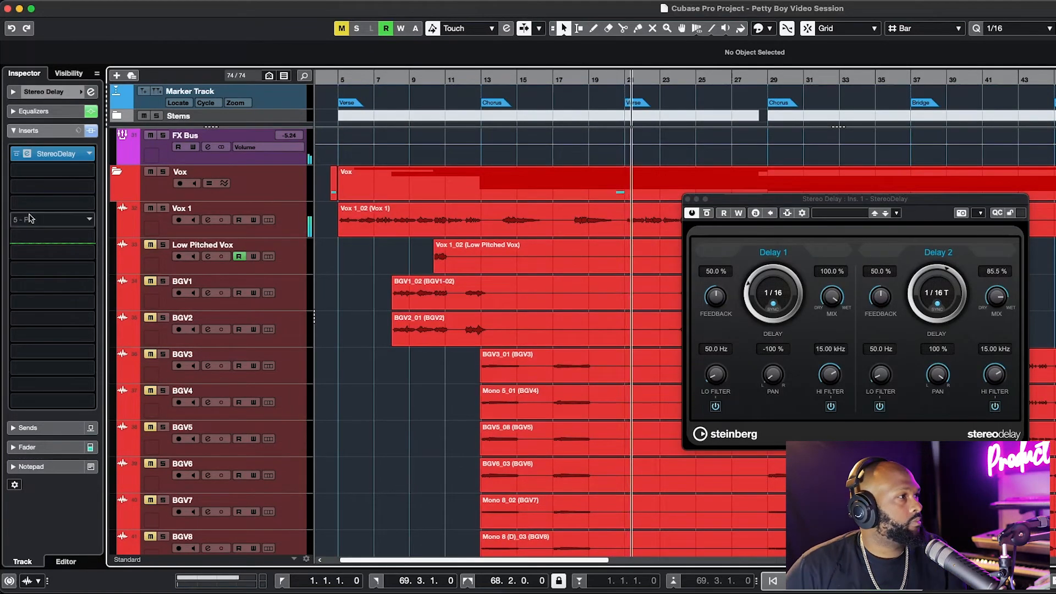
# Audition the delay with Vox 1 soloed, unsolo the track and lower its Stereo Delay send to -23.9 dB
pyautogui.click(164, 210)
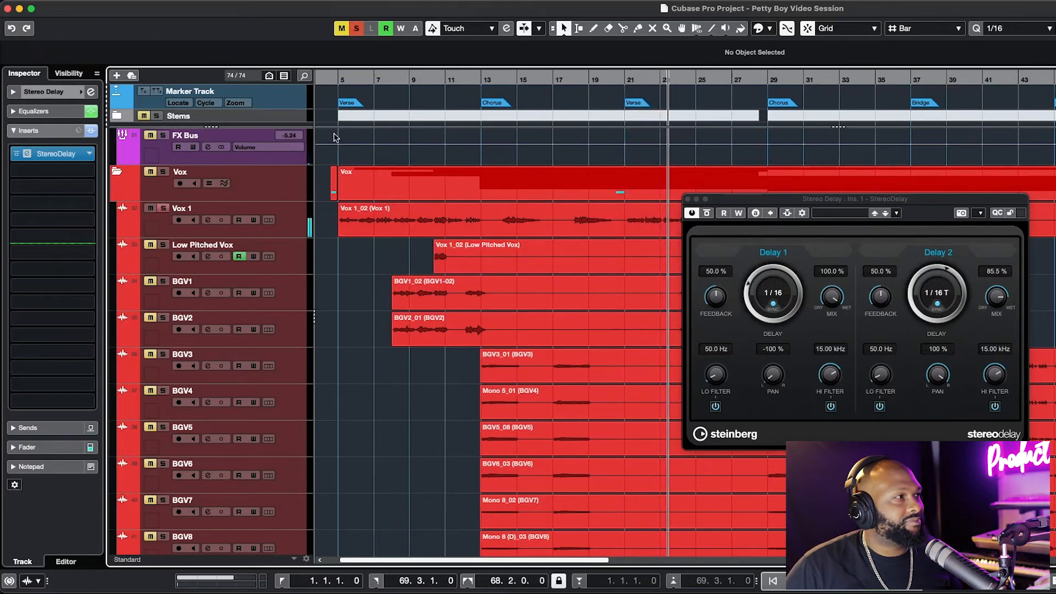
pyautogui.press('space')
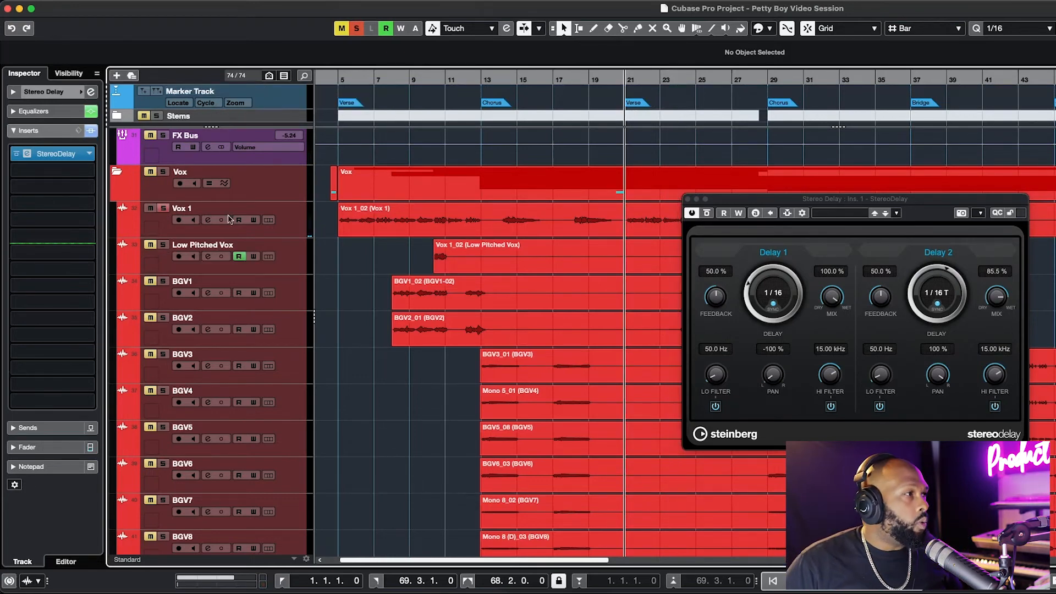
pyautogui.click(296, 231)
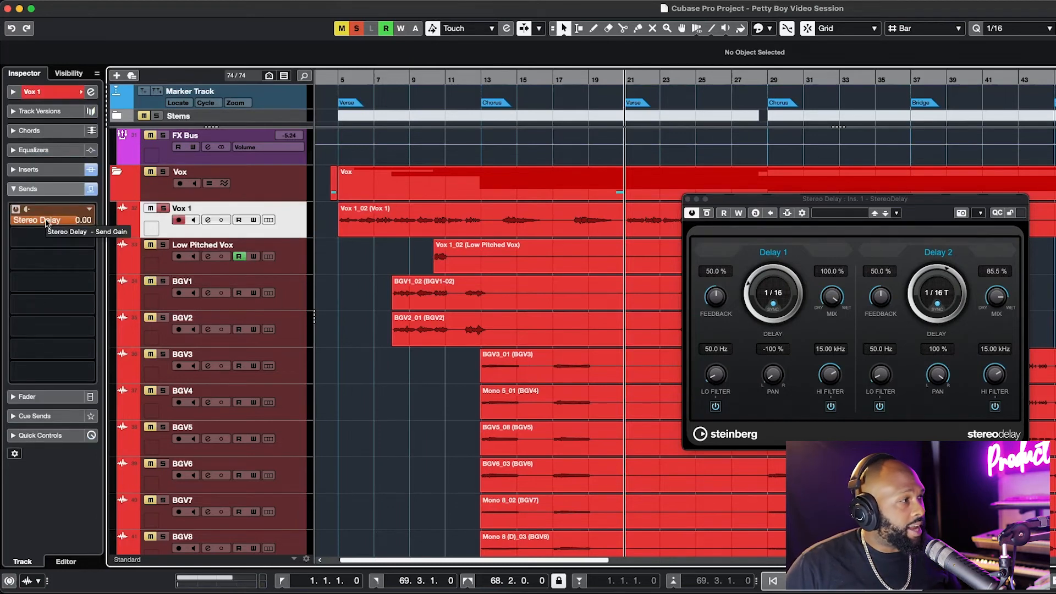
pyautogui.moveTo(47, 220); pyautogui.dragTo(46, 220)
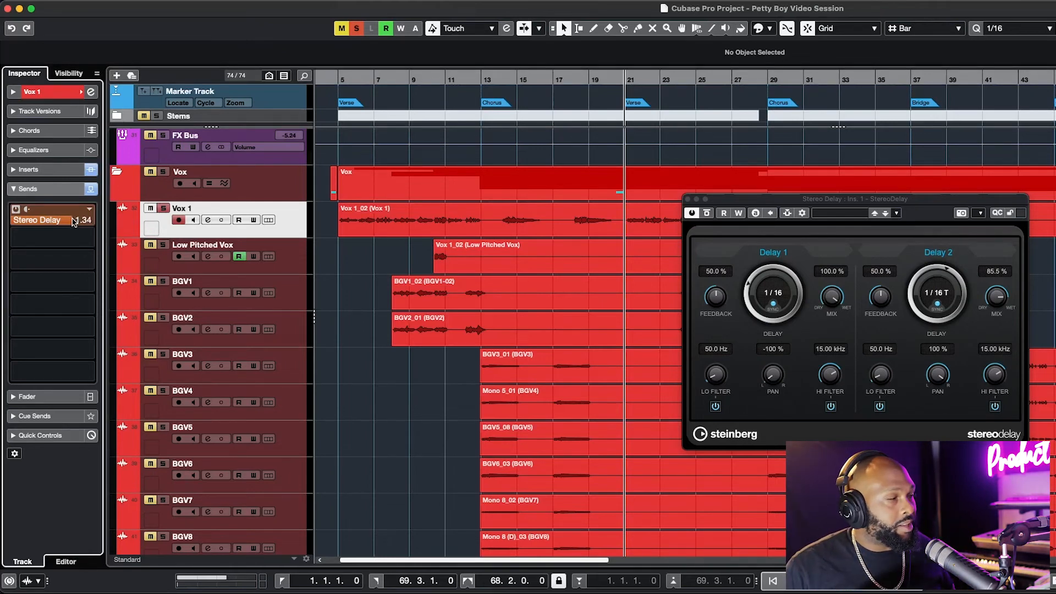
pyautogui.press('space')
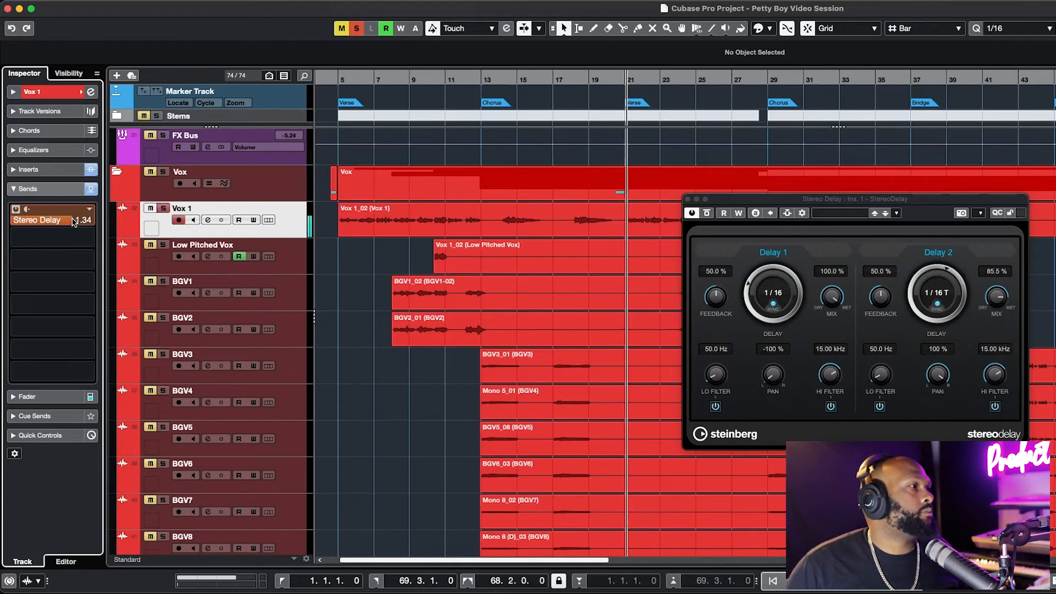
pyautogui.press('s')
pyautogui.moveTo(73, 220); pyautogui.dragTo(55, 373)
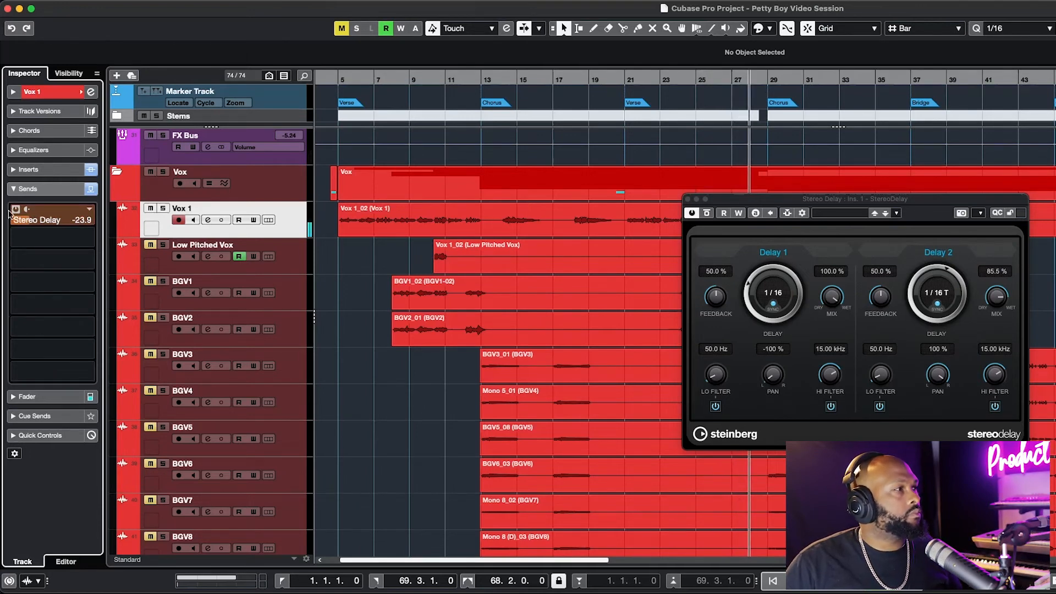
# Compare Vox 1 with its Stereo Delay send bypassed and reactivated, both in the full mix and soloed
pyautogui.press('space')
pyautogui.press('space')
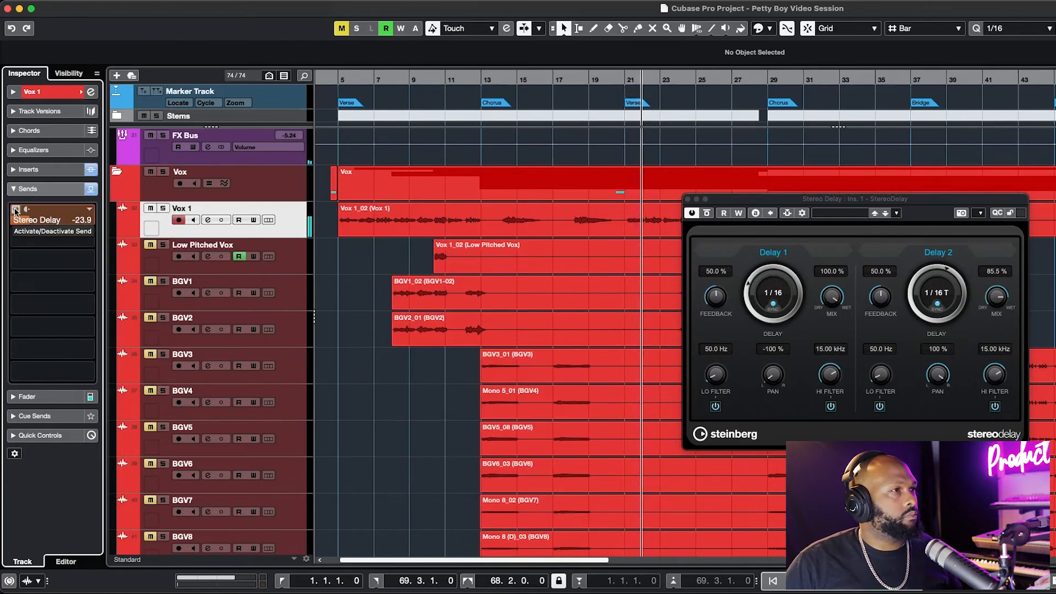
pyautogui.click(15, 209)
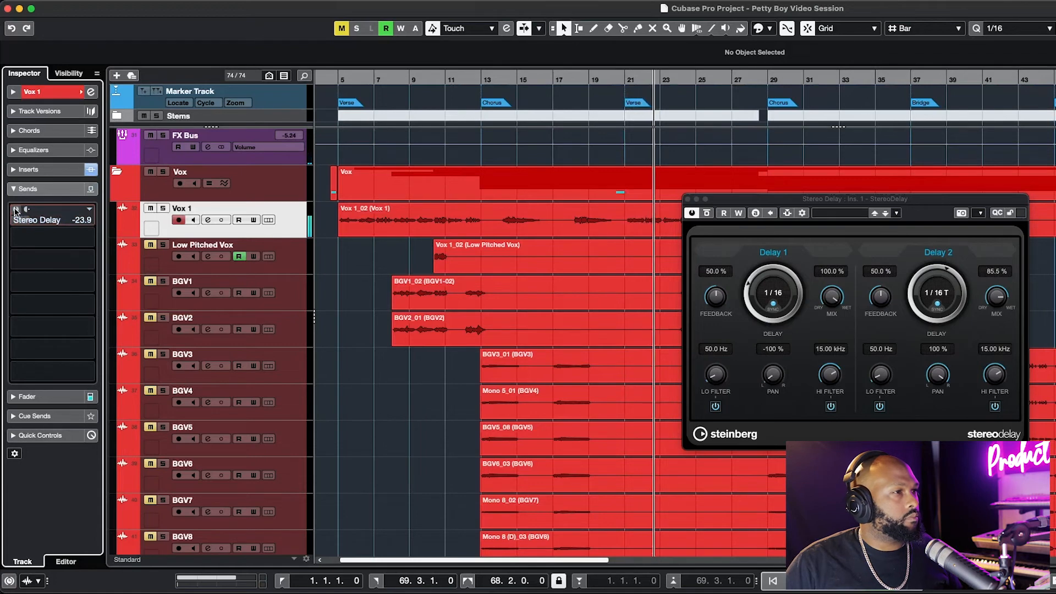
pyautogui.press('s')
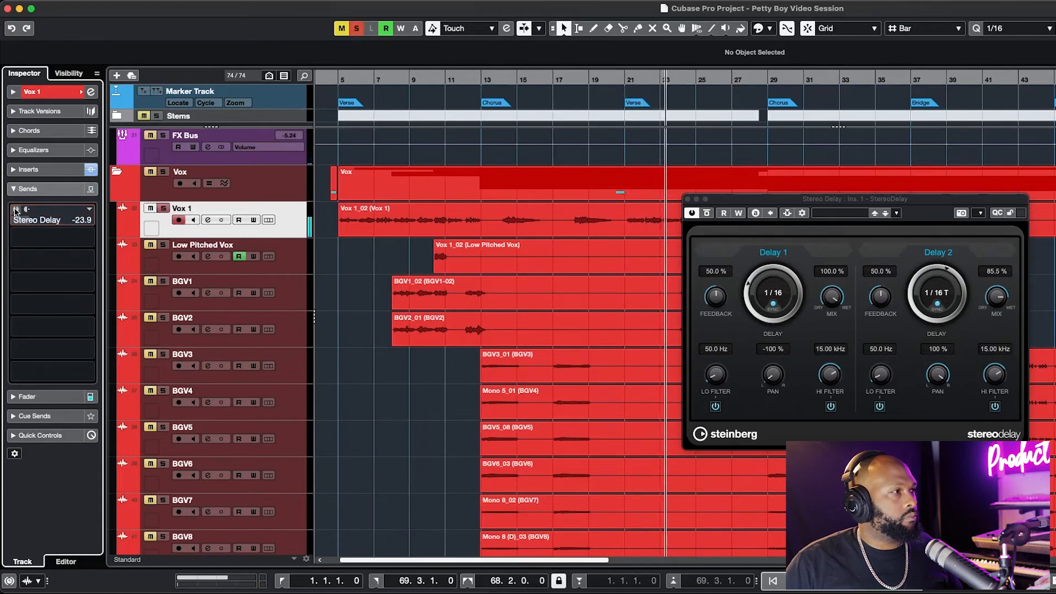
pyautogui.click(15, 209)
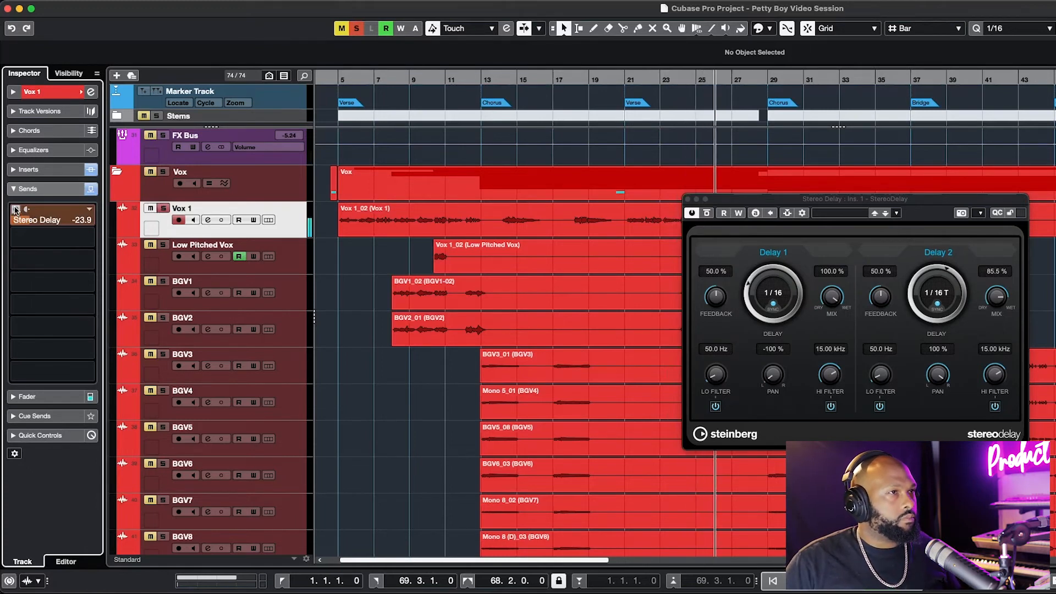
pyautogui.press('space')
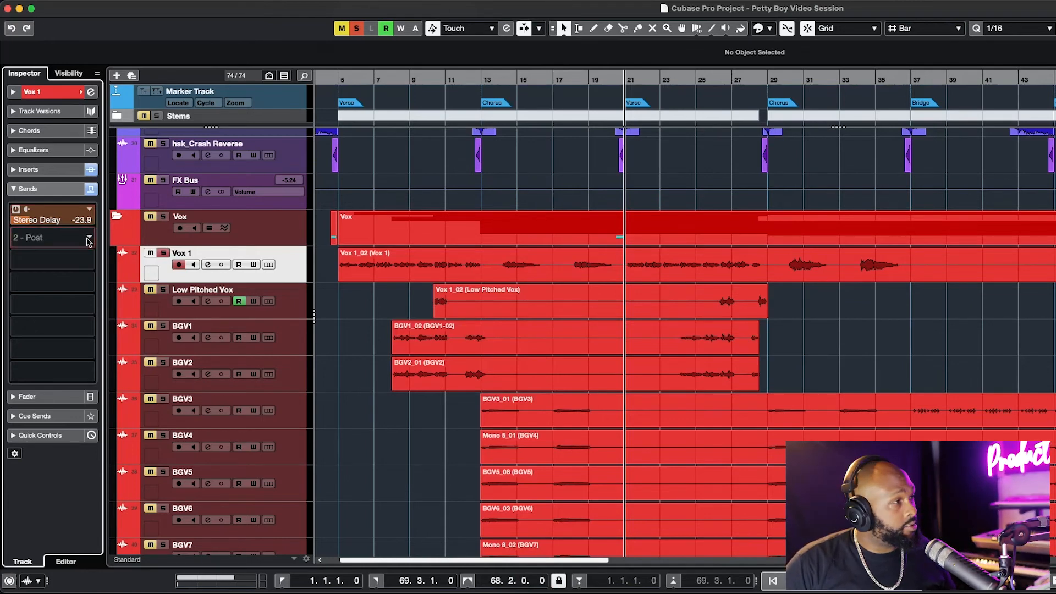
pyautogui.click(89, 240)
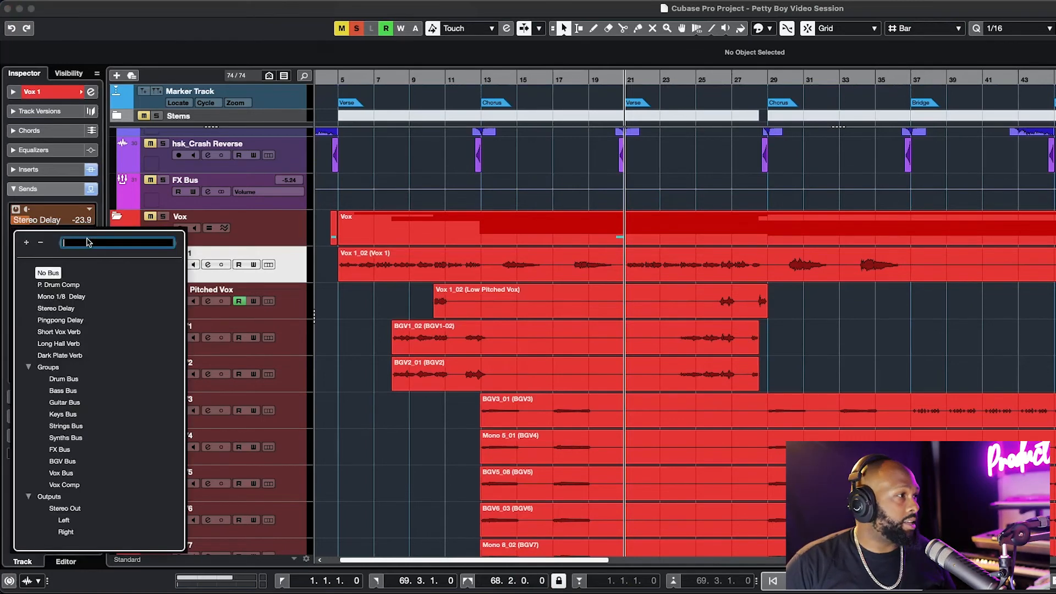
pyautogui.click(257, 253)
pyautogui.click(50, 170)
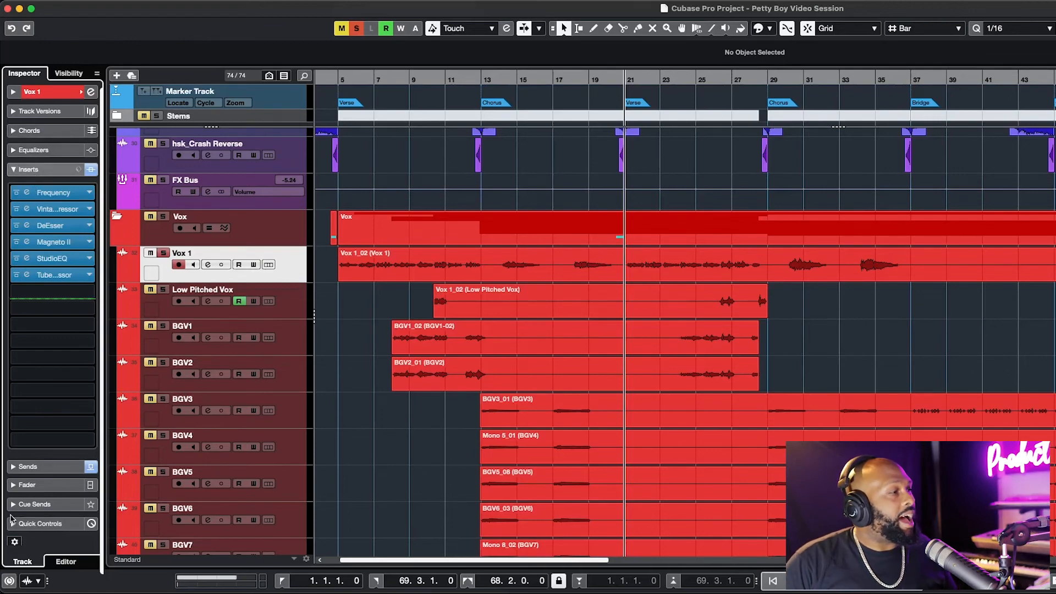
# Route the Stereo Delay FX channel's first send slot to Short Vox Verb
pyautogui.scroll(-10, 196, 418)
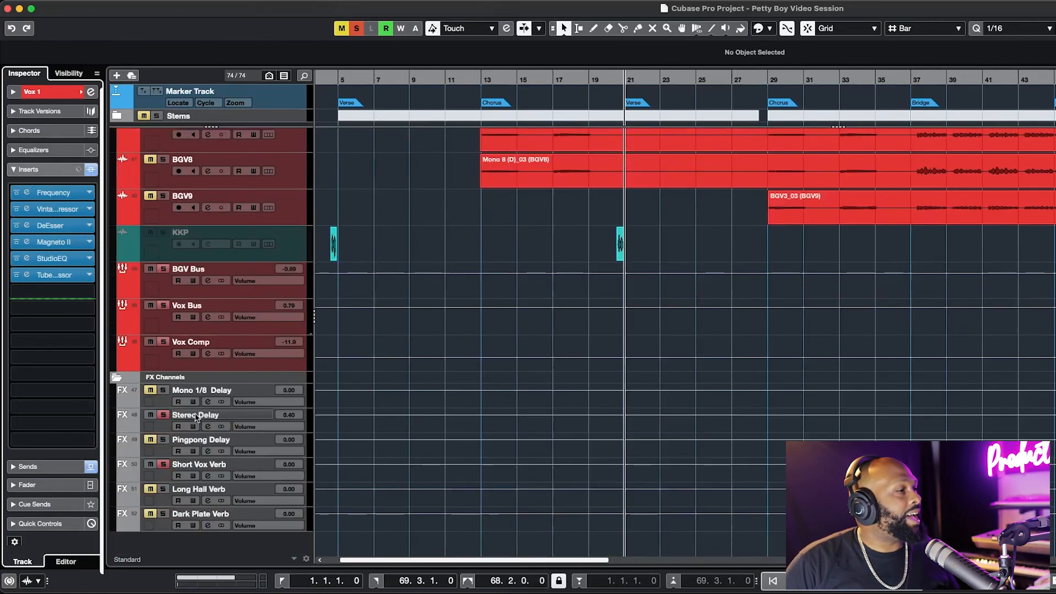
pyautogui.click(124, 420)
pyautogui.click(33, 428)
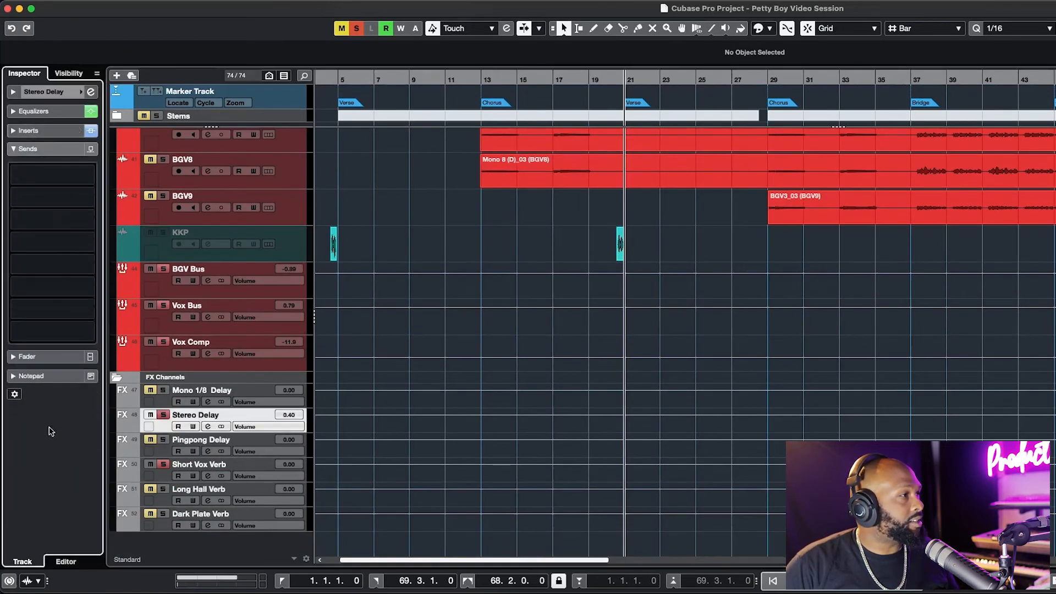
pyautogui.click(91, 175)
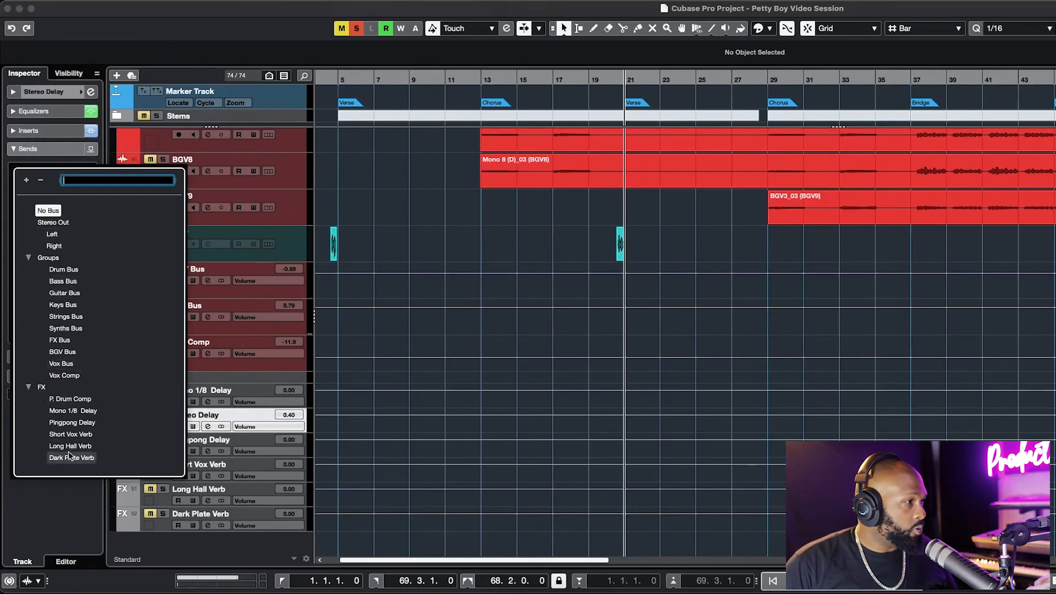
pyautogui.click(111, 437)
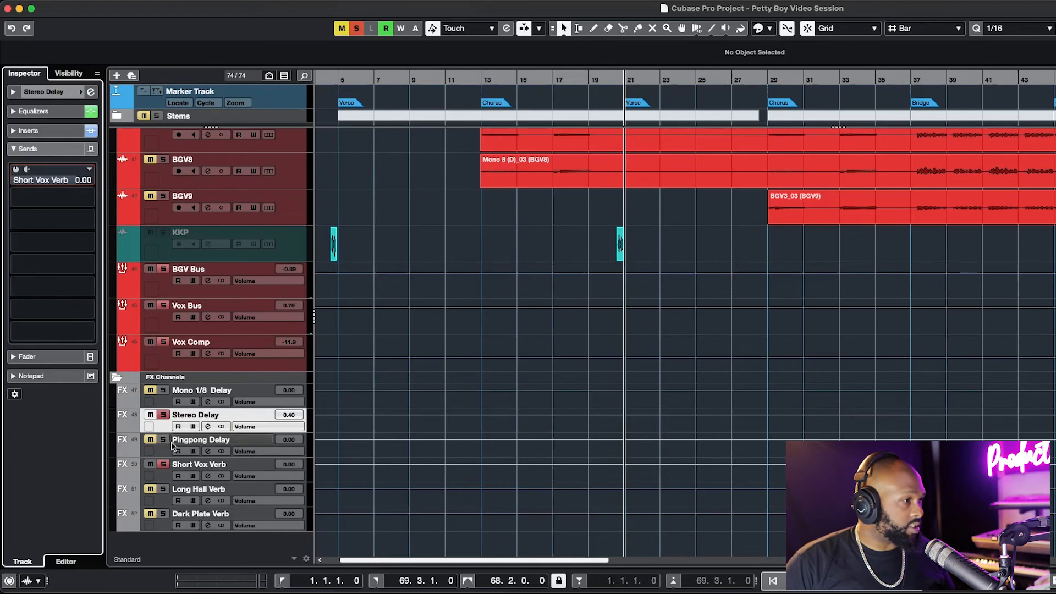
# Load the RoomWorks reverb in the Short Vox Verb channel's first insert slot and move its window clear of the track list
pyautogui.click(134, 471)
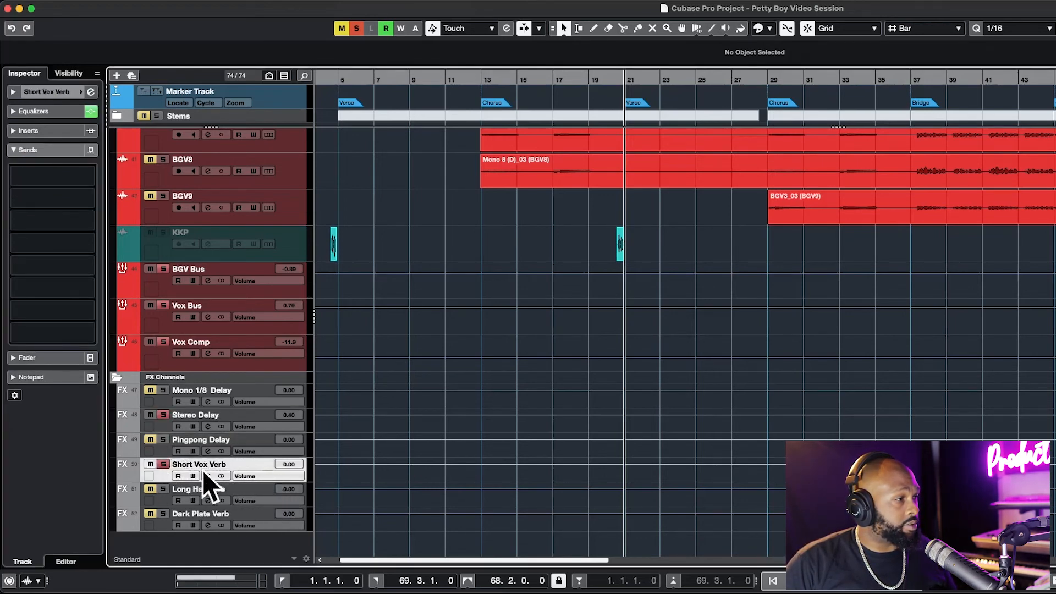
pyautogui.click(62, 131)
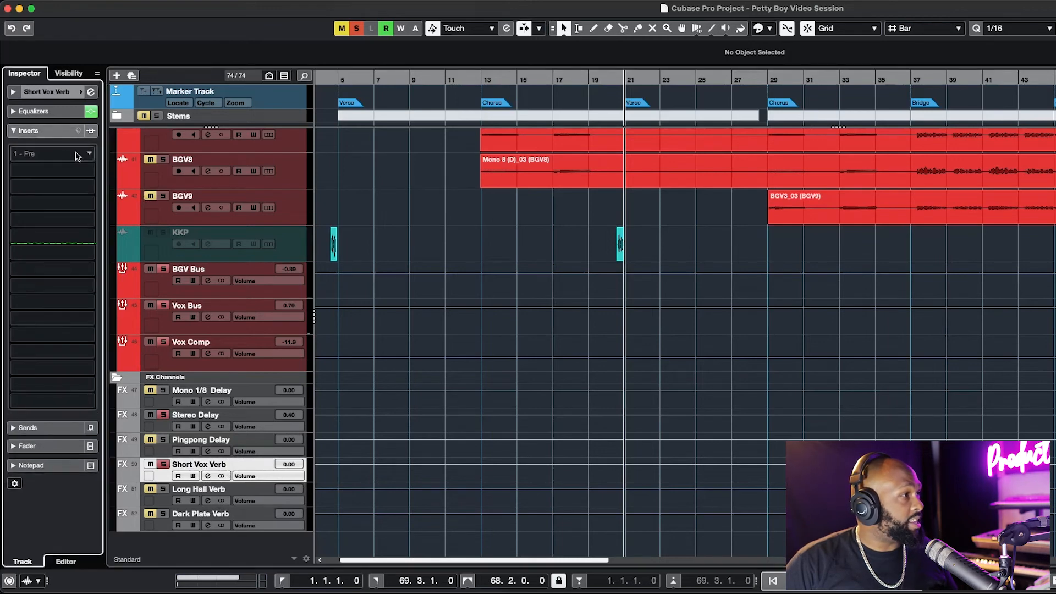
pyautogui.click(89, 154)
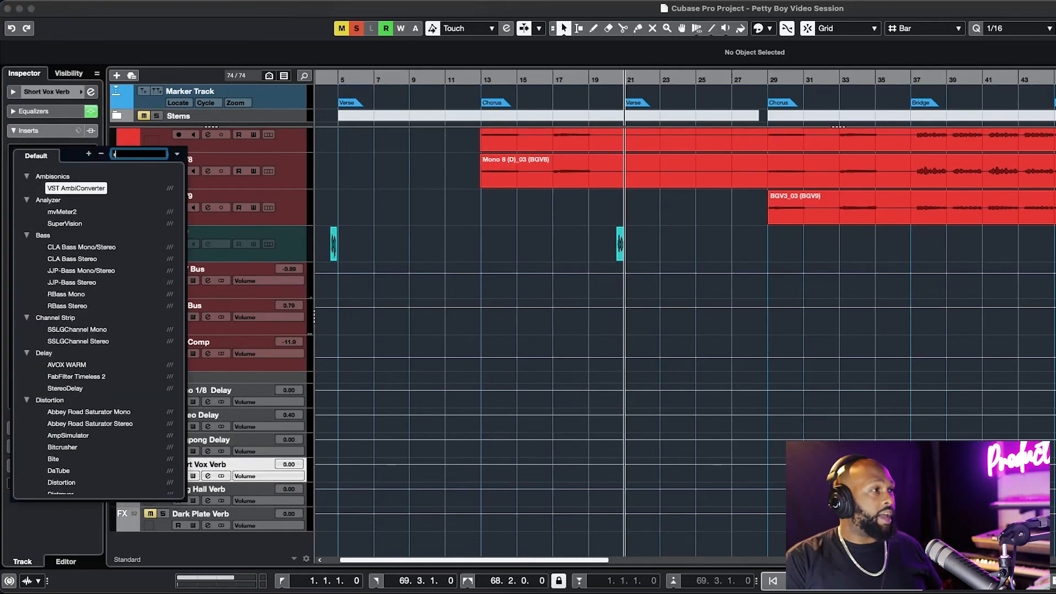
pyautogui.write('oom')
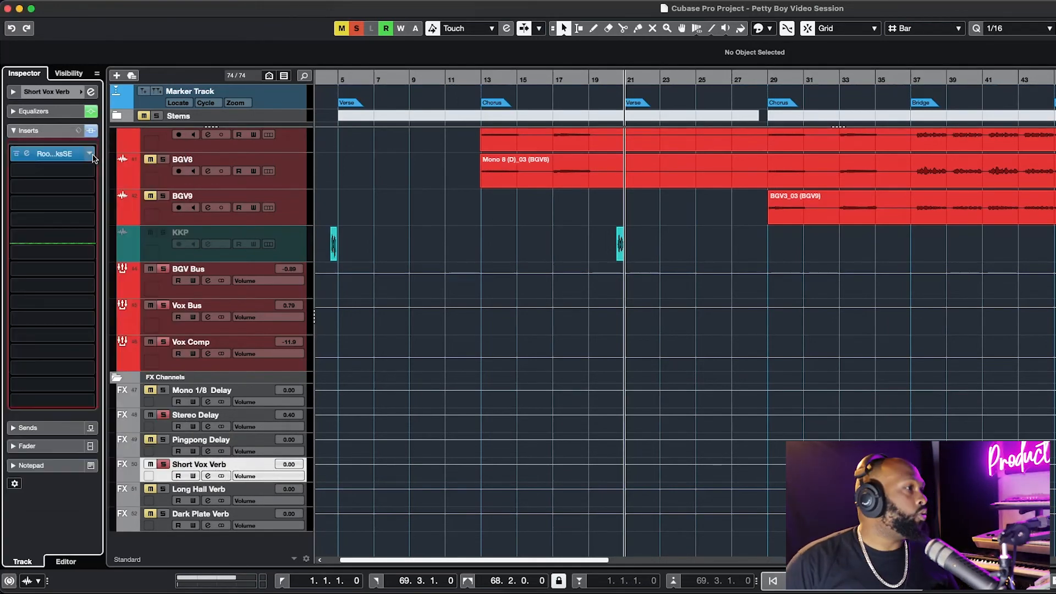
pyautogui.click(89, 155)
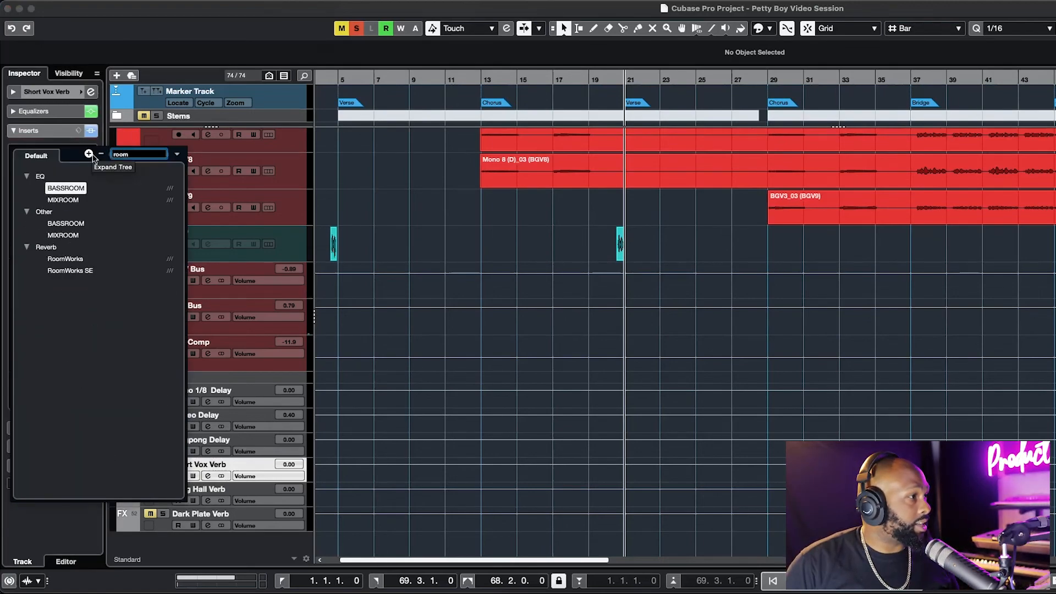
pyautogui.click(60, 260)
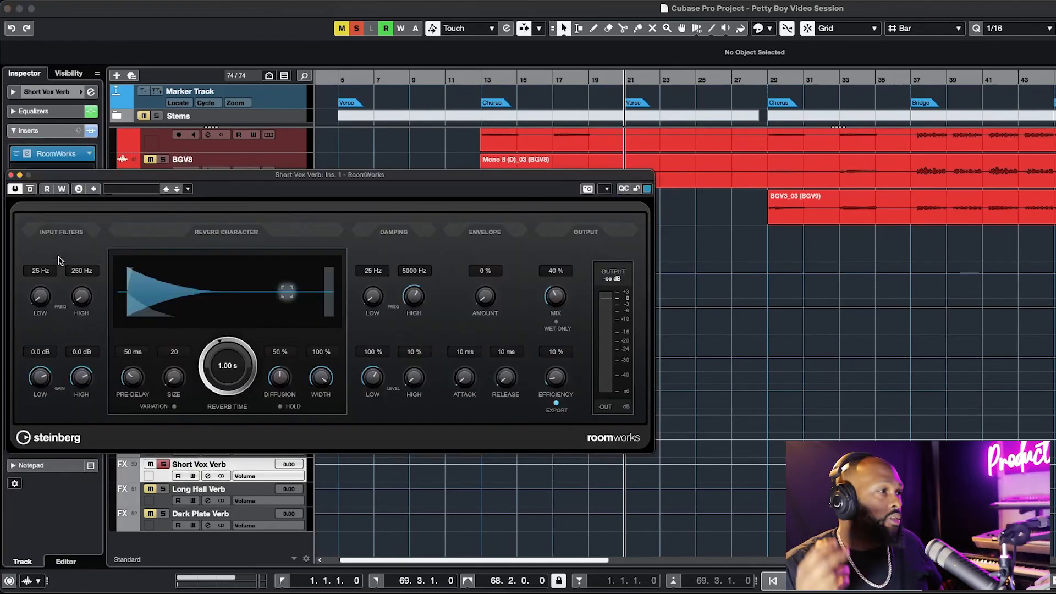
pyautogui.moveTo(160, 177); pyautogui.dragTo(553, 216)
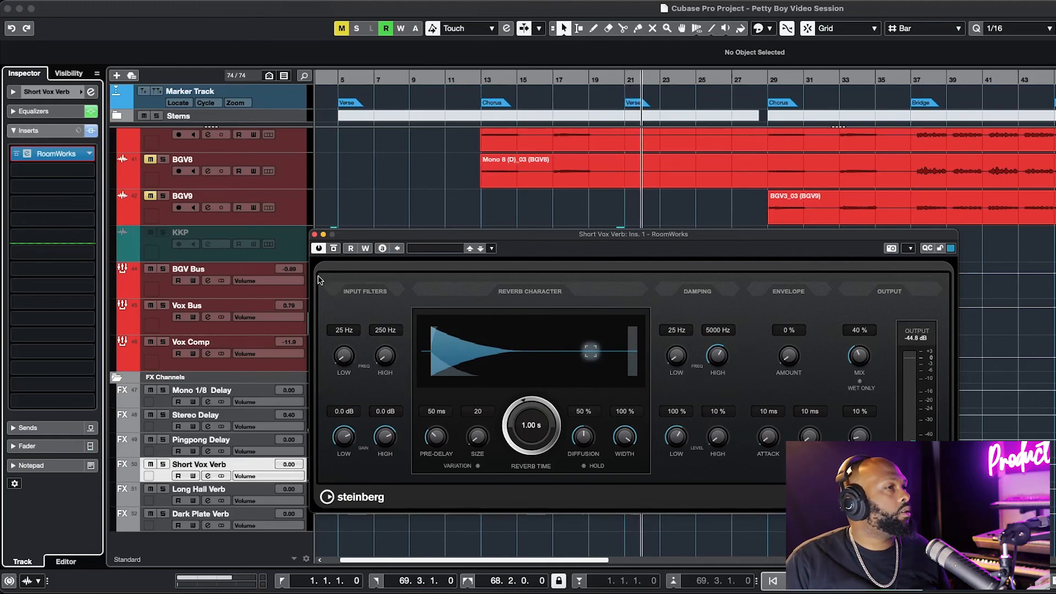
# Solo Vox 1 and set RoomWorks' reverb time to 1.88 s, pre-delay to 21 ms and size to 117
pyautogui.scroll(10, 302, 238)
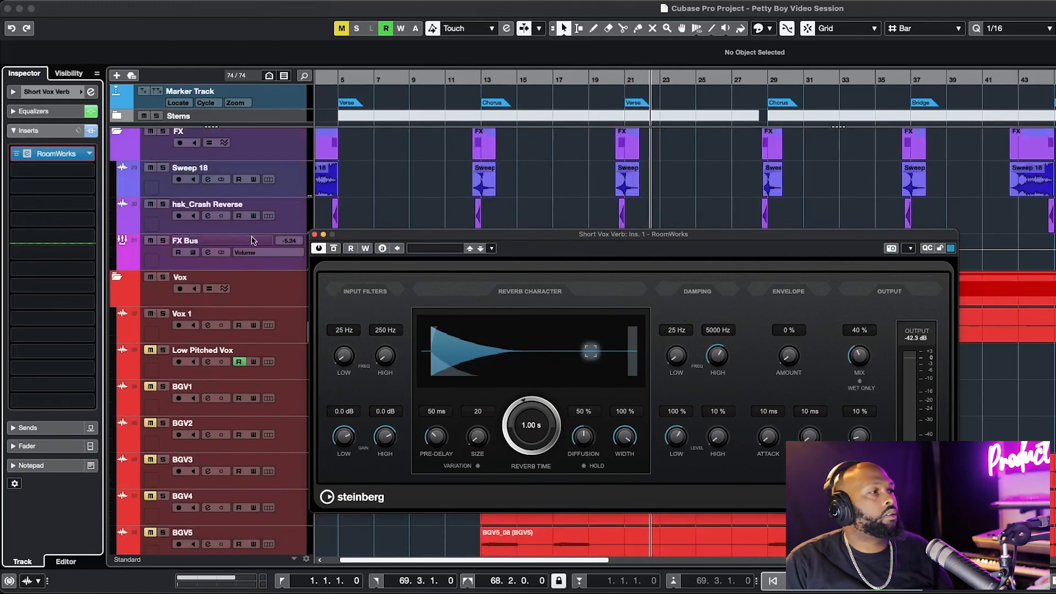
pyautogui.click(288, 336)
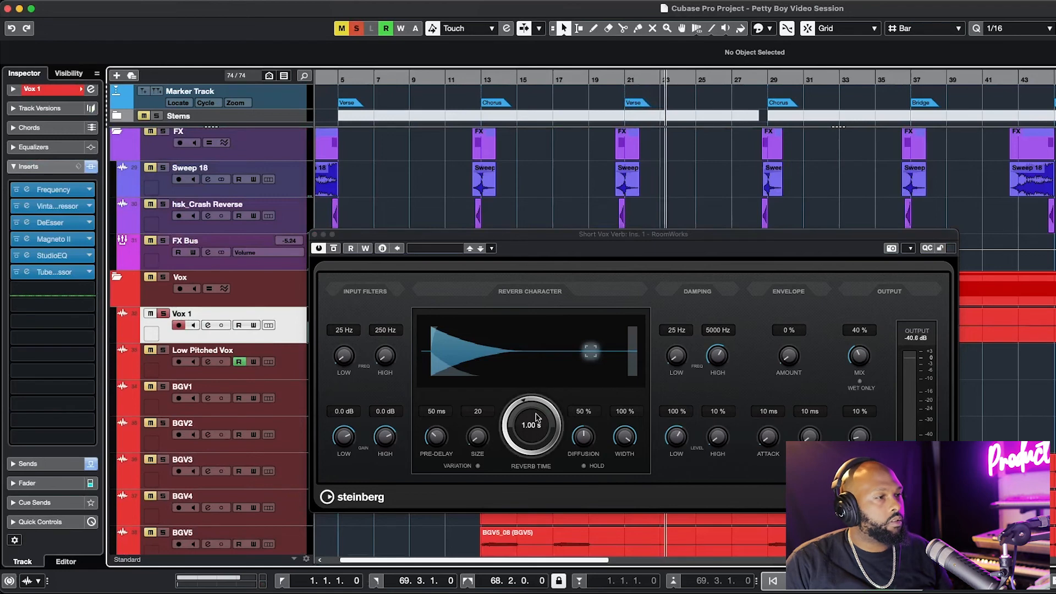
pyautogui.moveTo(533, 403); pyautogui.dragTo(523, 400)
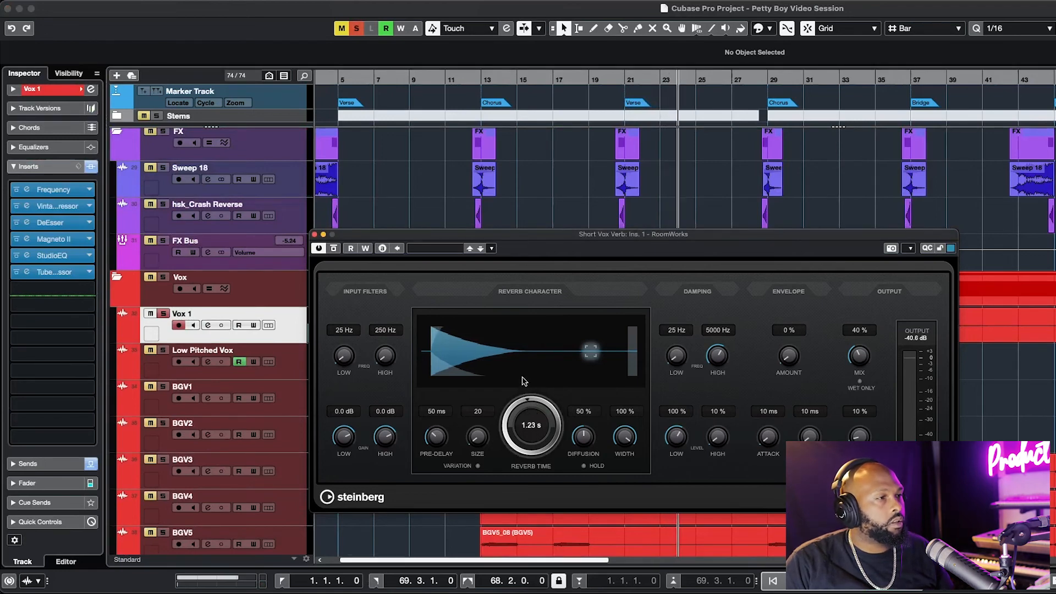
pyautogui.scroll(8, 523, 400)
pyautogui.moveTo(523, 396); pyautogui.dragTo(523, 398)
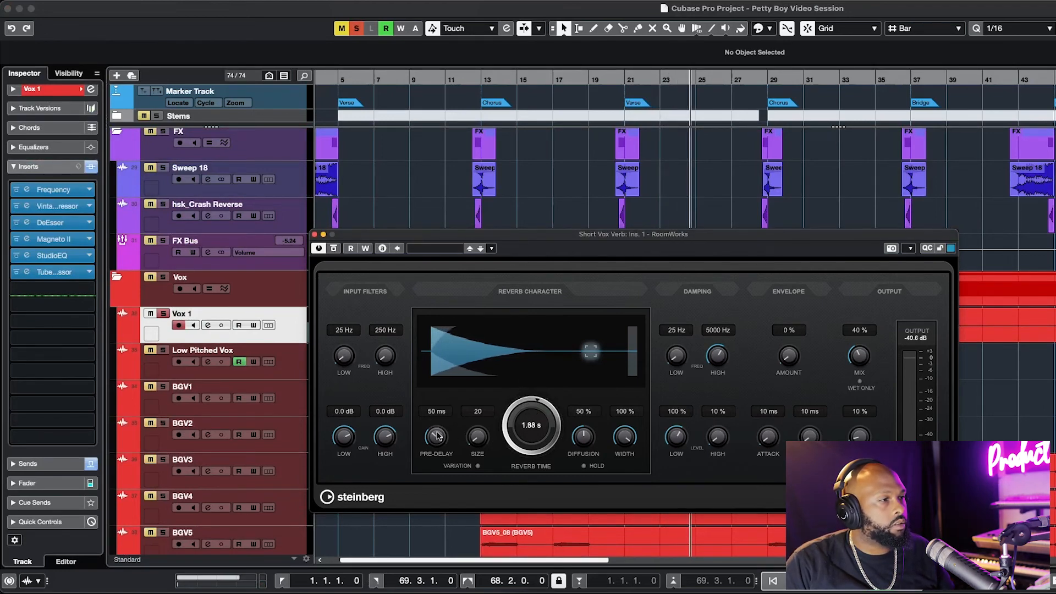
pyautogui.moveTo(436, 432); pyautogui.dragTo(464, 374)
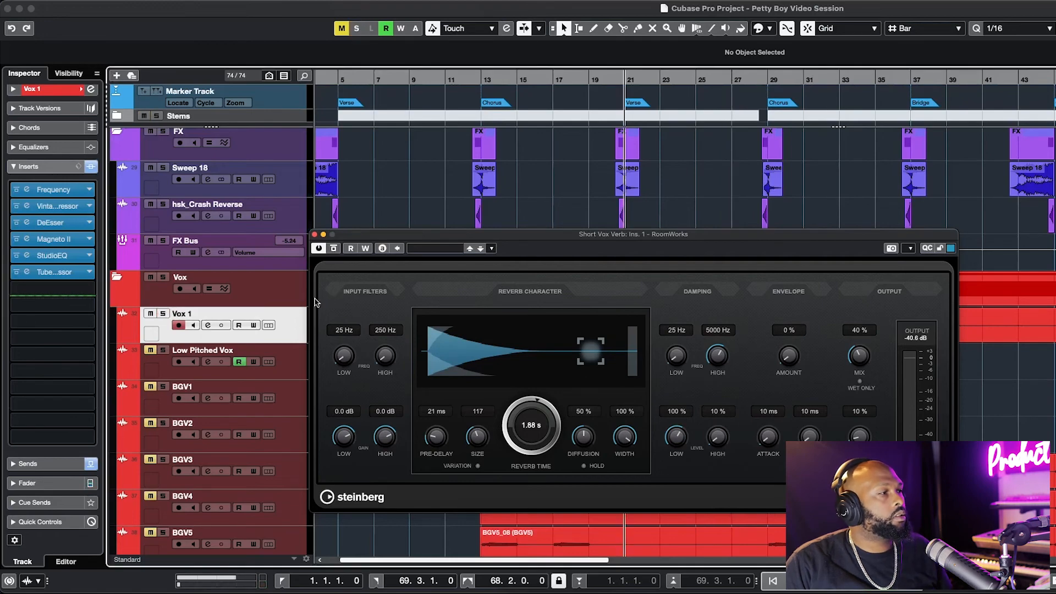
# Audition the Short Vox Verb reverb in solo and lengthen RoomWorks' reverb time to 2.65 s
pyautogui.scroll(-10, 263, 393)
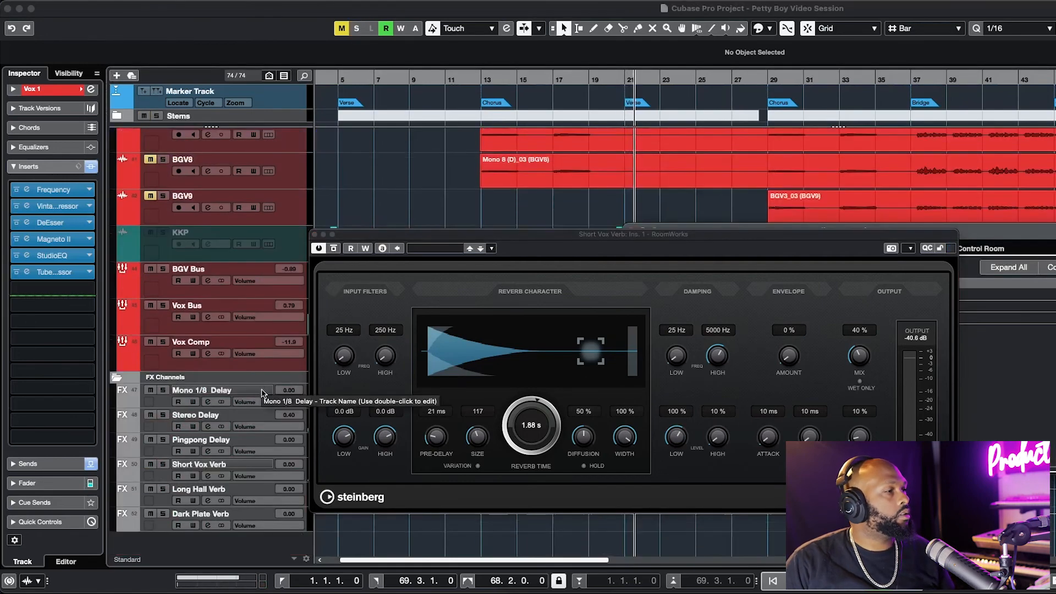
pyautogui.press('F3')
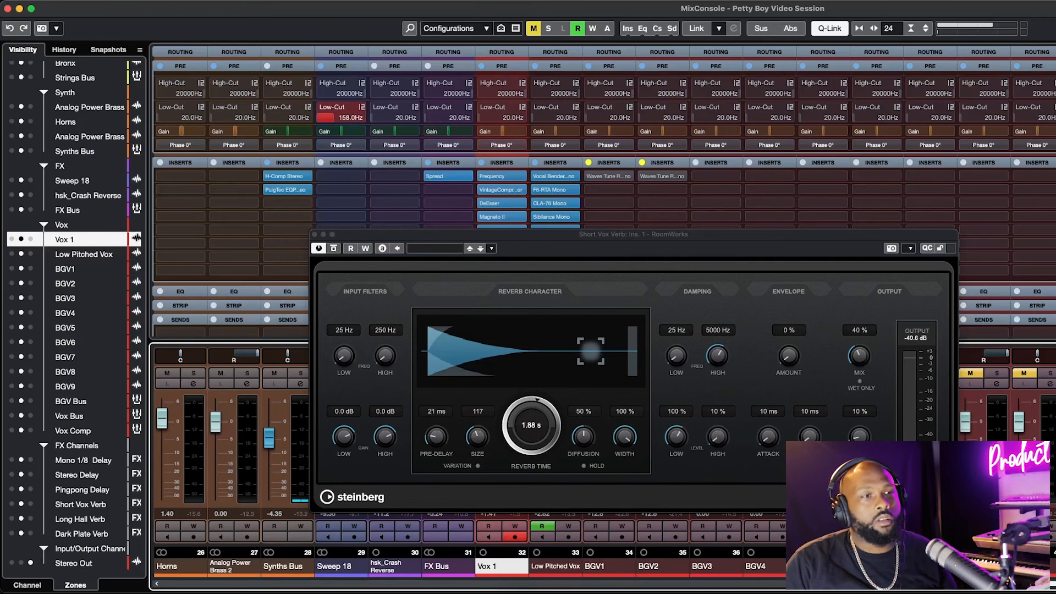
pyautogui.press('F3')
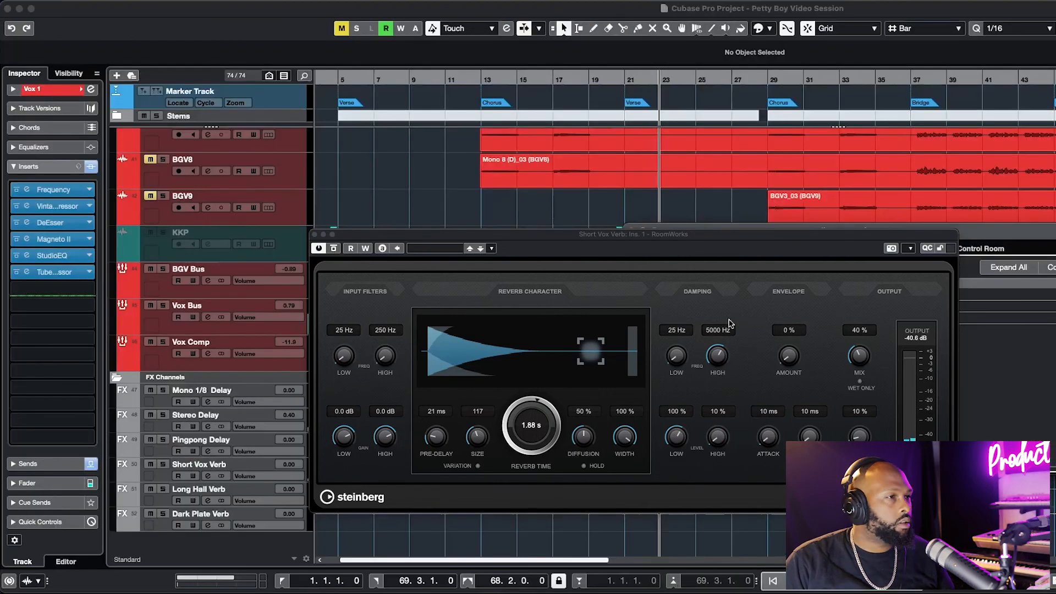
pyautogui.moveTo(512, 231); pyautogui.dragTo(710, 205)
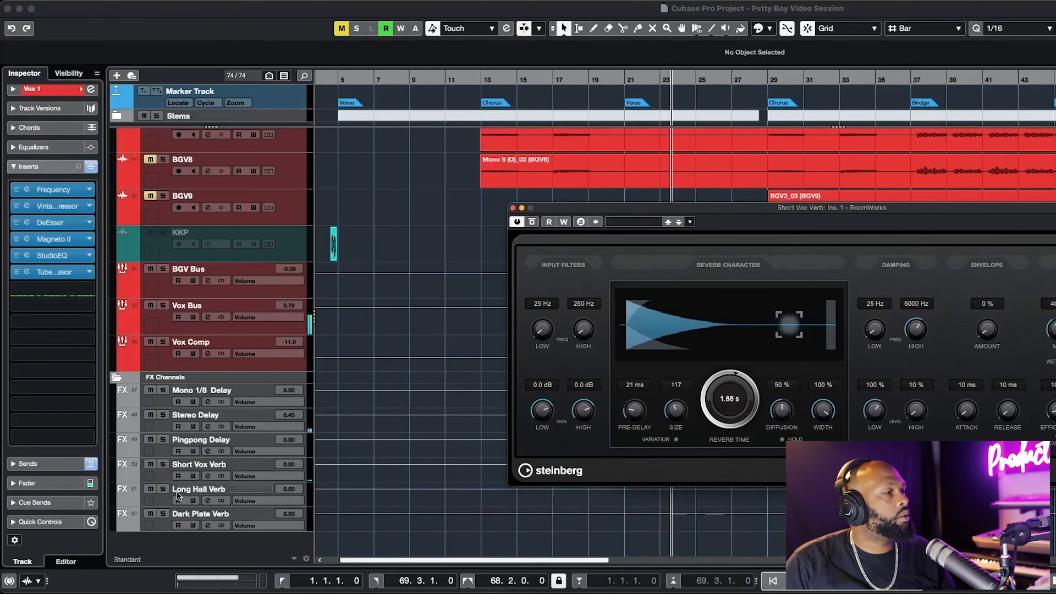
pyautogui.click(164, 465)
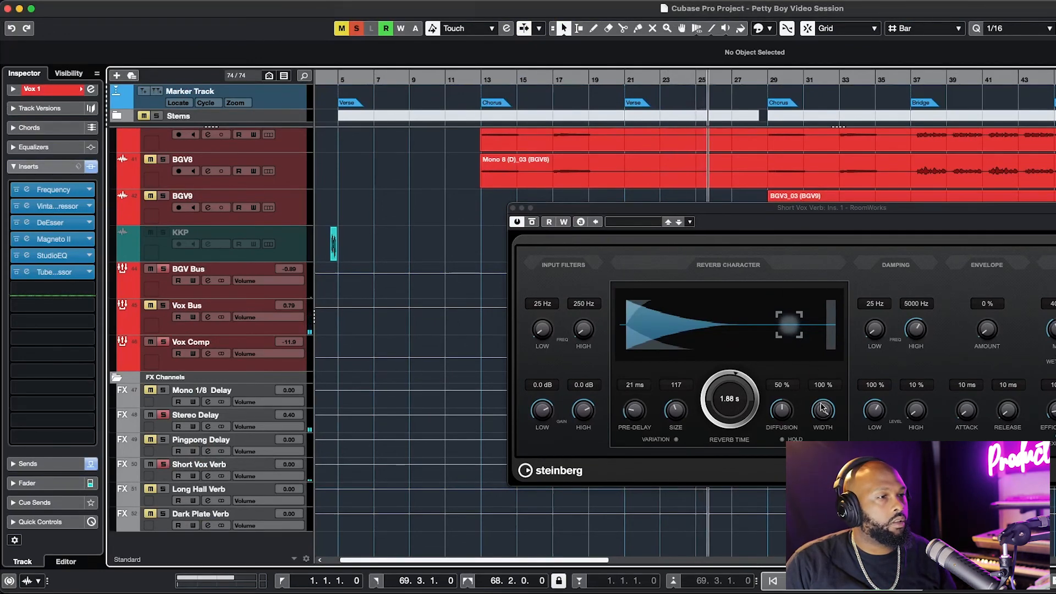
pyautogui.moveTo(730, 398); pyautogui.dragTo(699, 376)
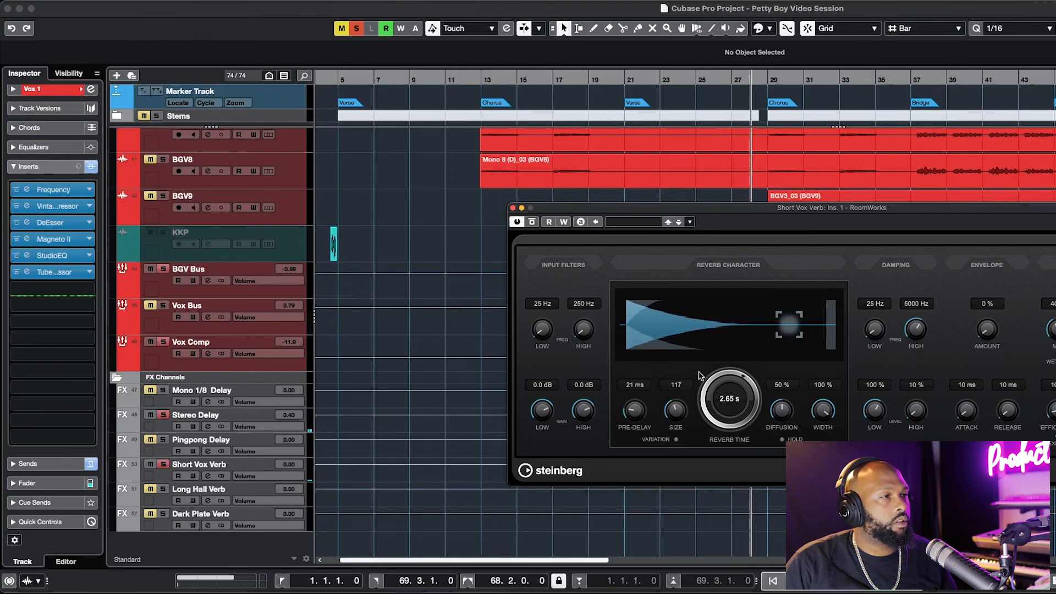
# Replay the second verse with all solos cleared and lower the Stereo Delay channel's Short Vox Verb send to -7.02 dB
pyautogui.click(350, 199)
pyautogui.press('space')
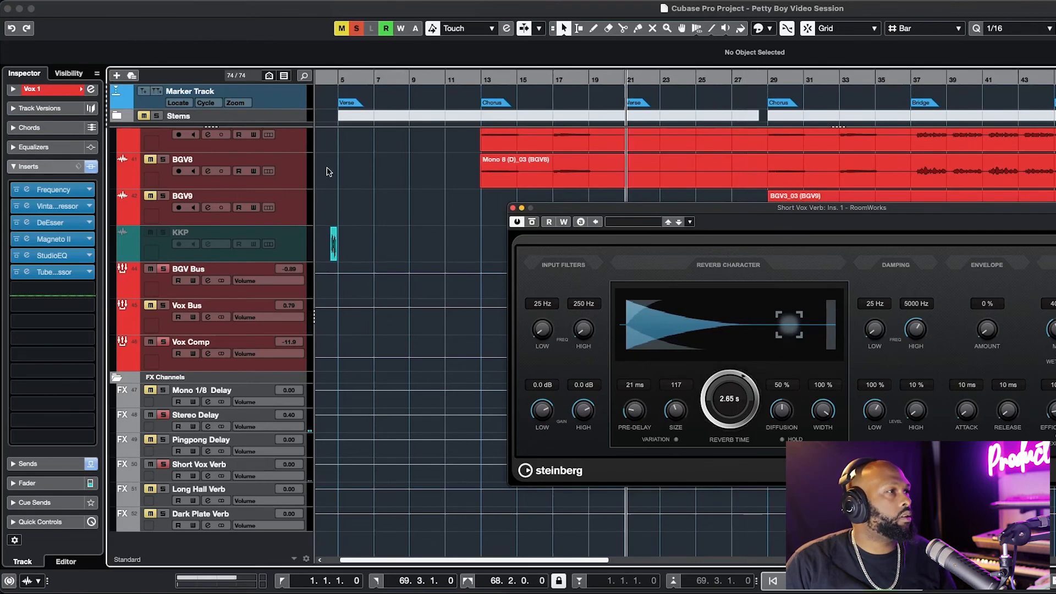
pyautogui.click(352, 30)
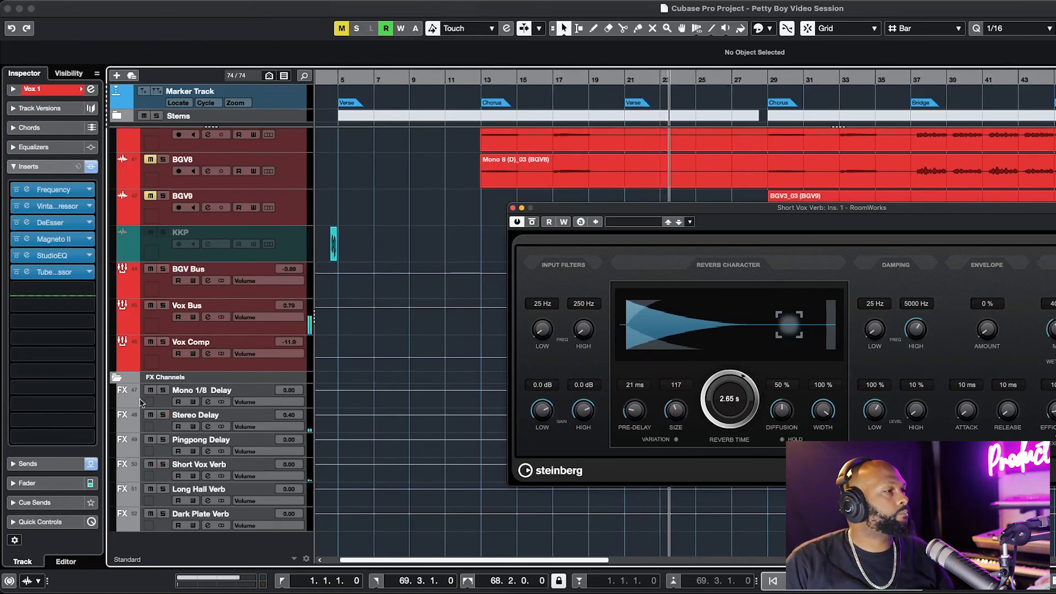
pyautogui.click(152, 419)
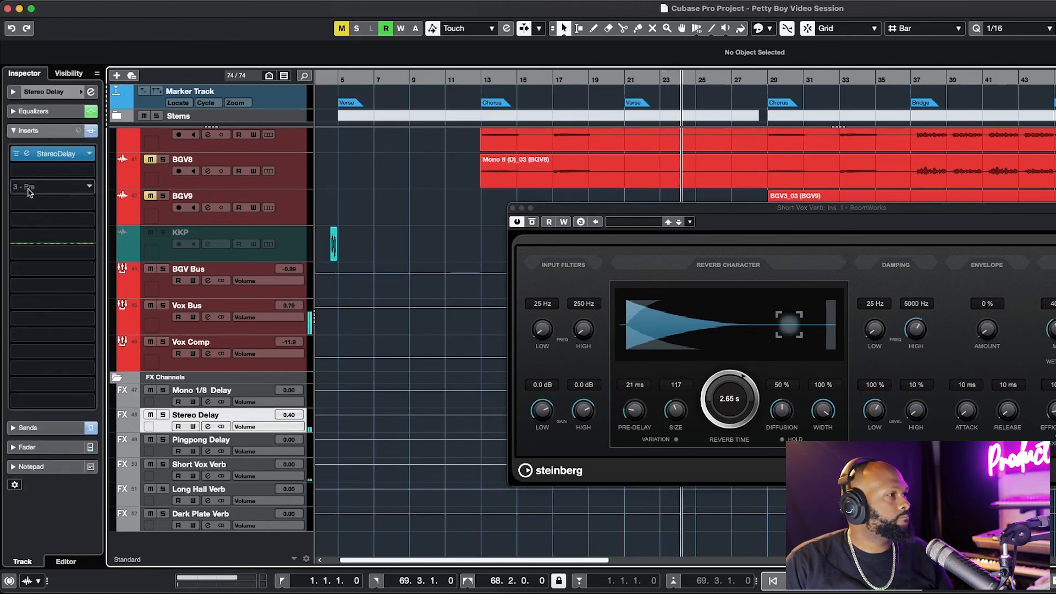
pyautogui.click(28, 428)
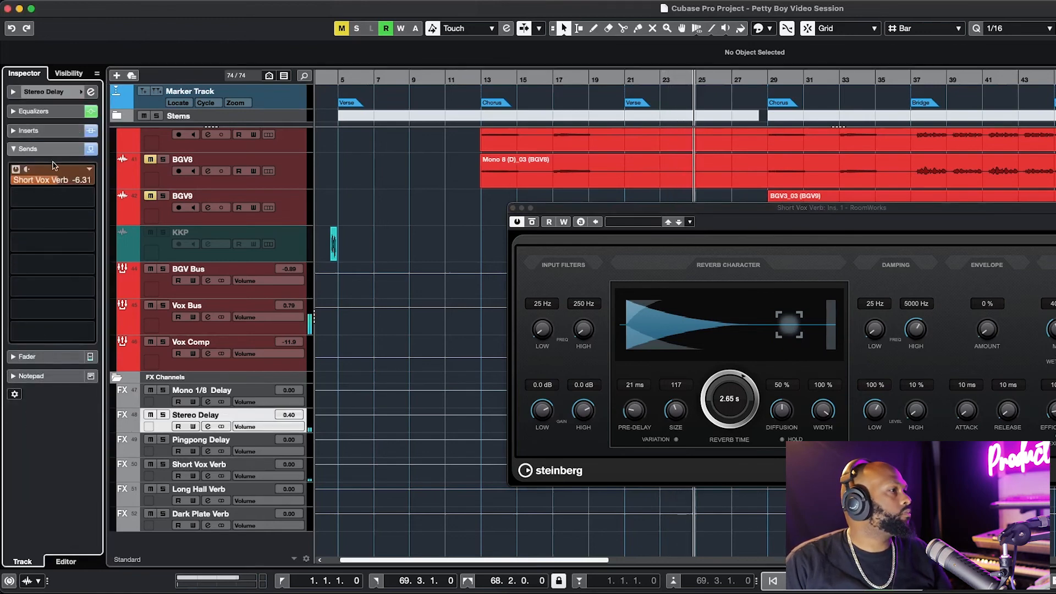
pyautogui.scroll(-2, 51, 179)
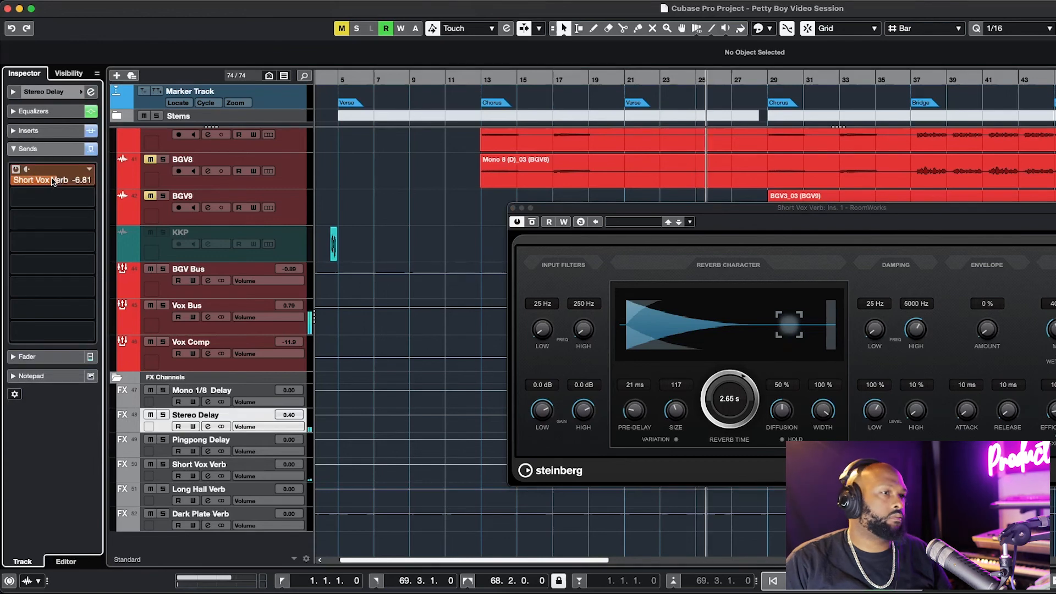
pyautogui.scroll(-2, 52, 180)
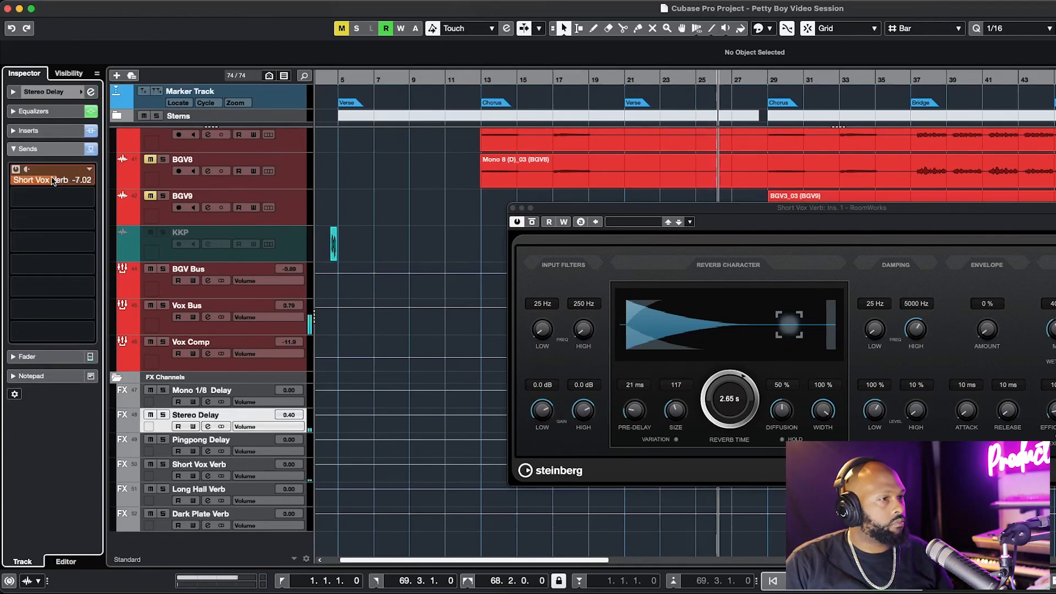
# Lower the Stereo Delay channel's Short Vox Verb send to -12.7 dB and replay the second verse with the Short Vox Verb channel selected
pyautogui.scroll(-10, 52, 180)
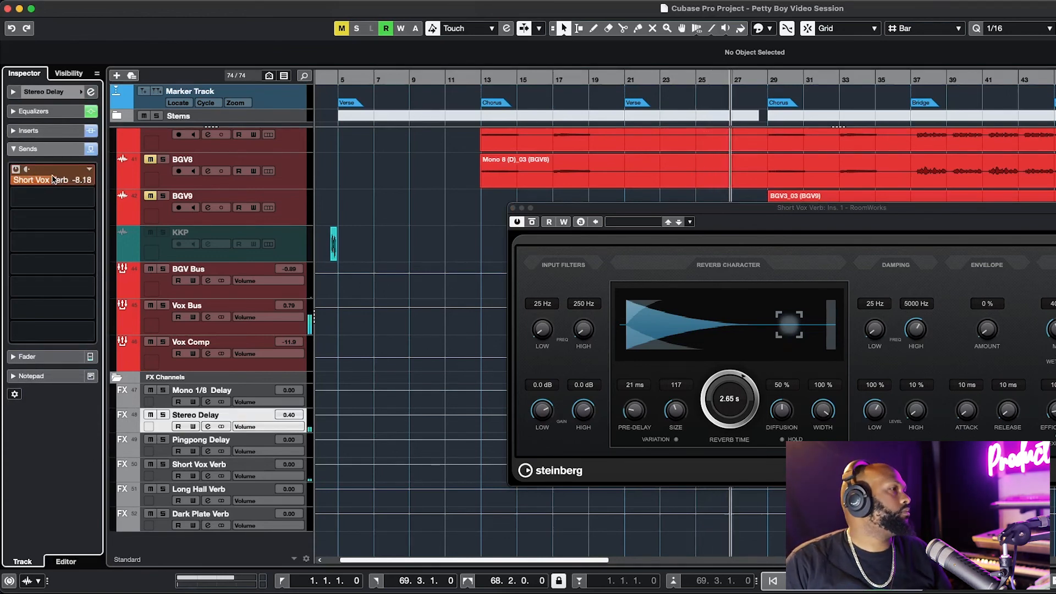
pyautogui.scroll(-4, 51, 188)
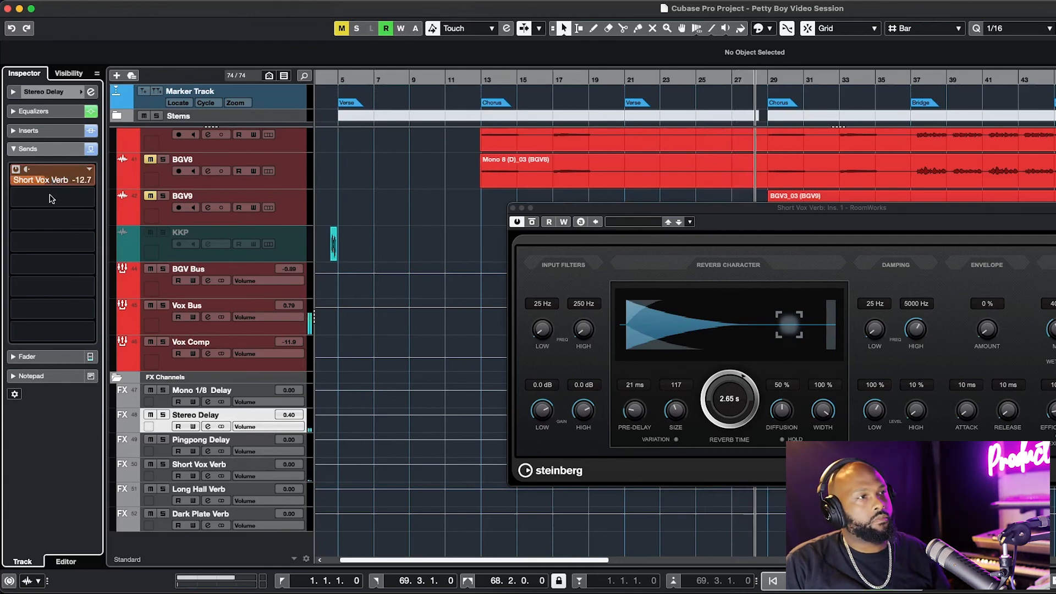
pyautogui.click(187, 468)
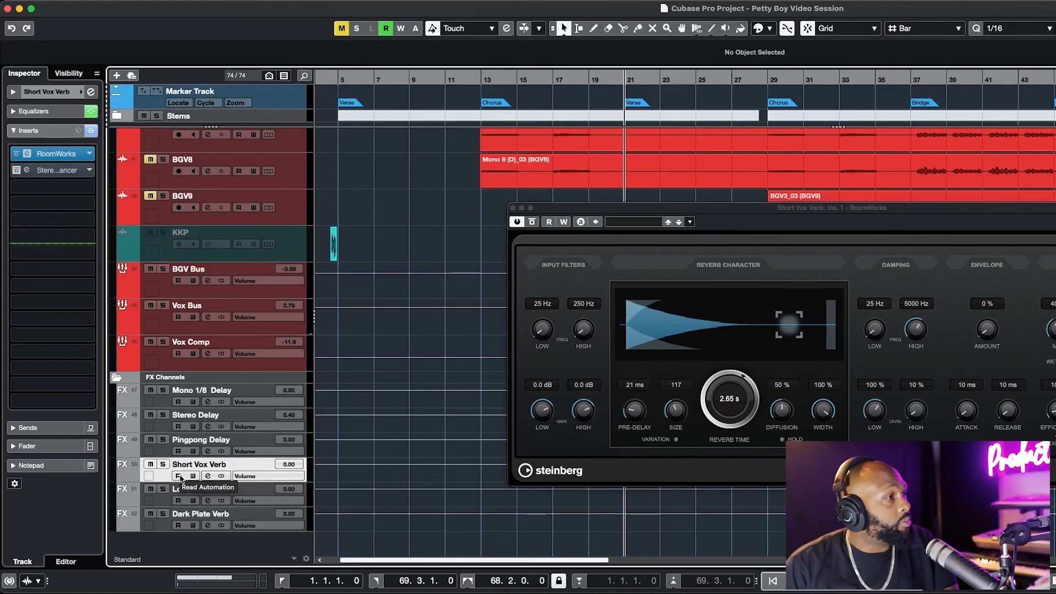
pyautogui.press('space')
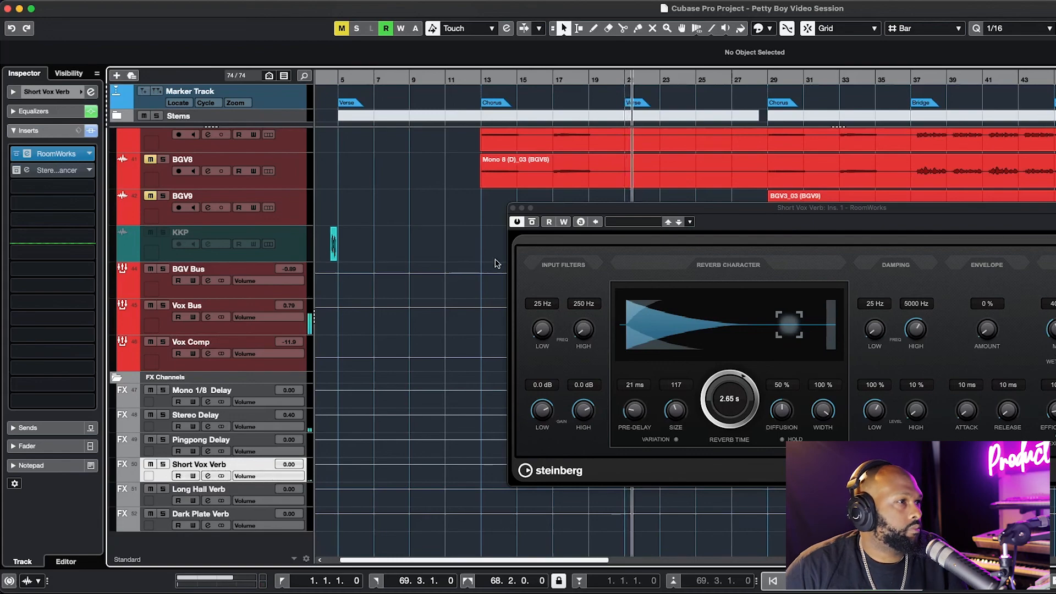
# Compare Vox 1 during playback with its inserts and sends bypassed and with them re-enabled
pyautogui.scroll(10, 403, 340)
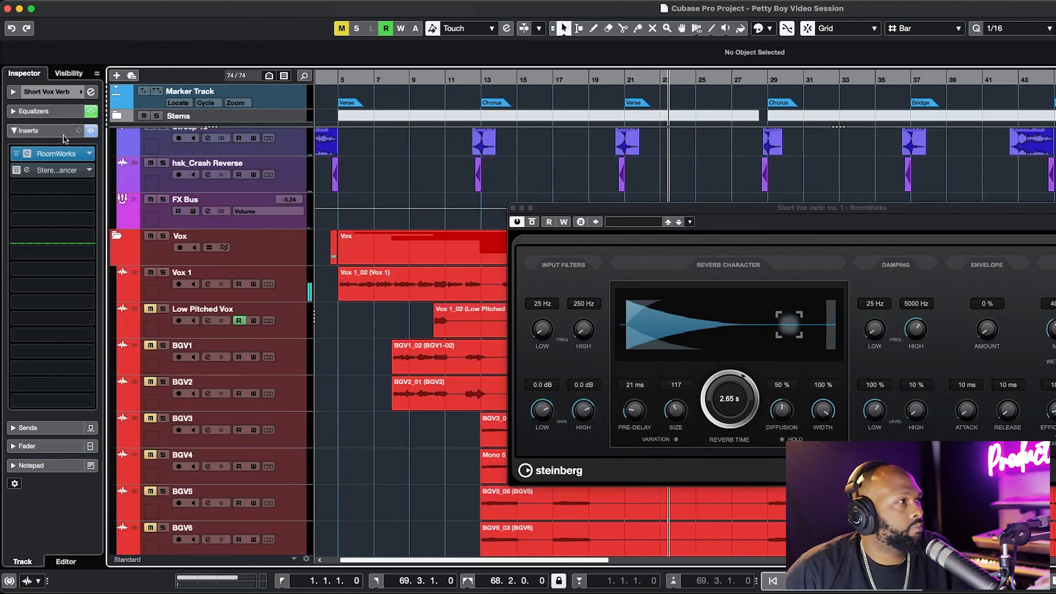
pyautogui.click(286, 286)
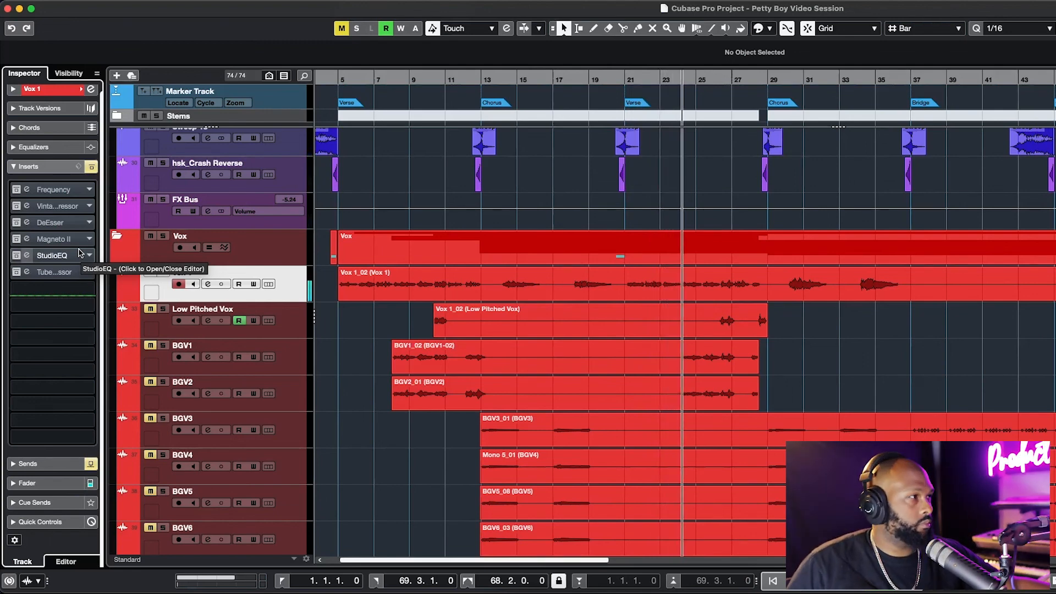
pyautogui.click(91, 166)
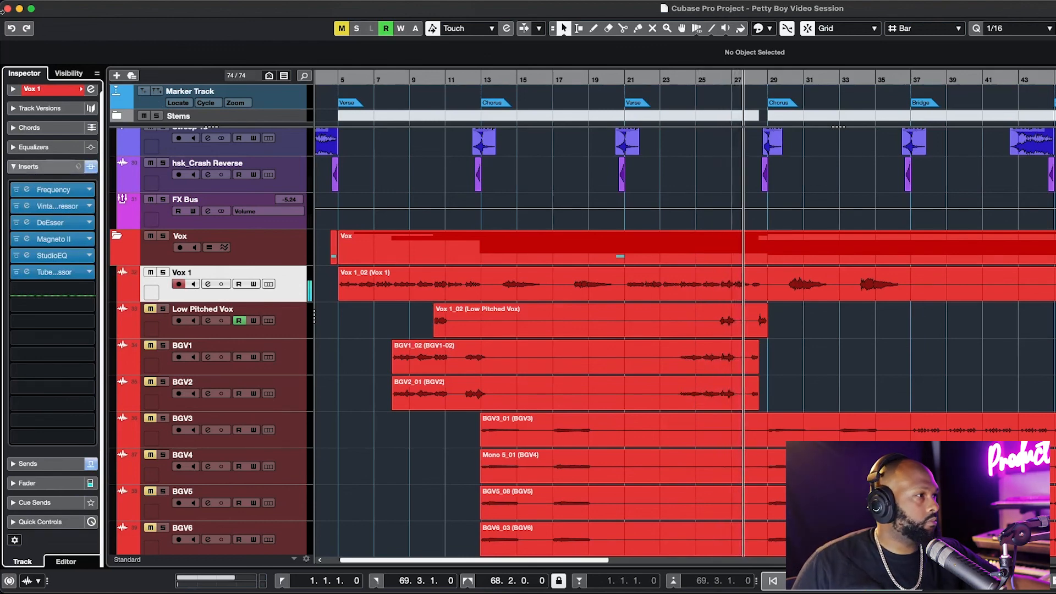
# Unmute the Low Pitched Vox track
pyautogui.click(150, 310)
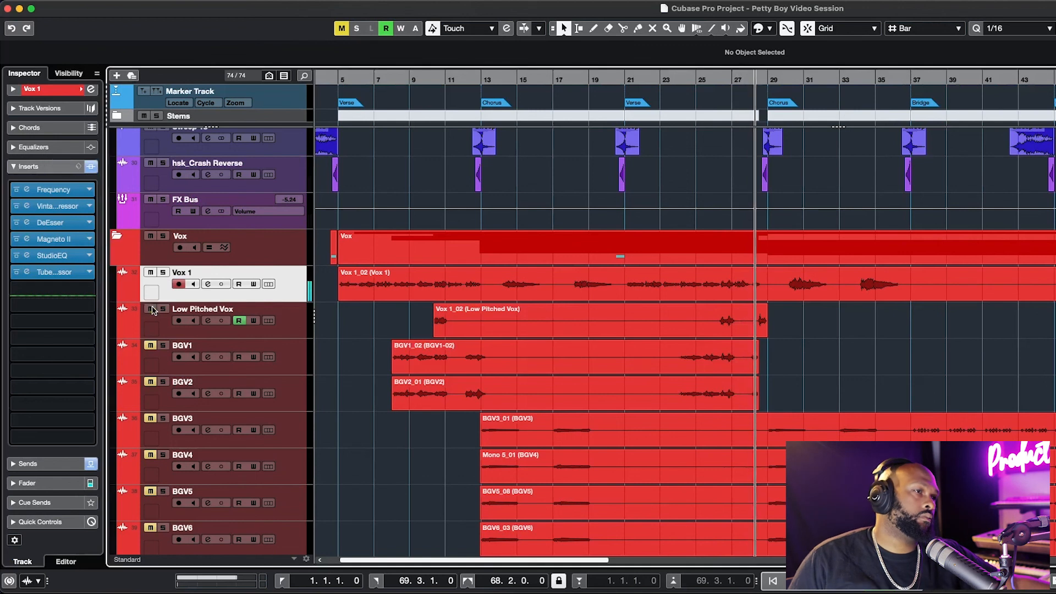